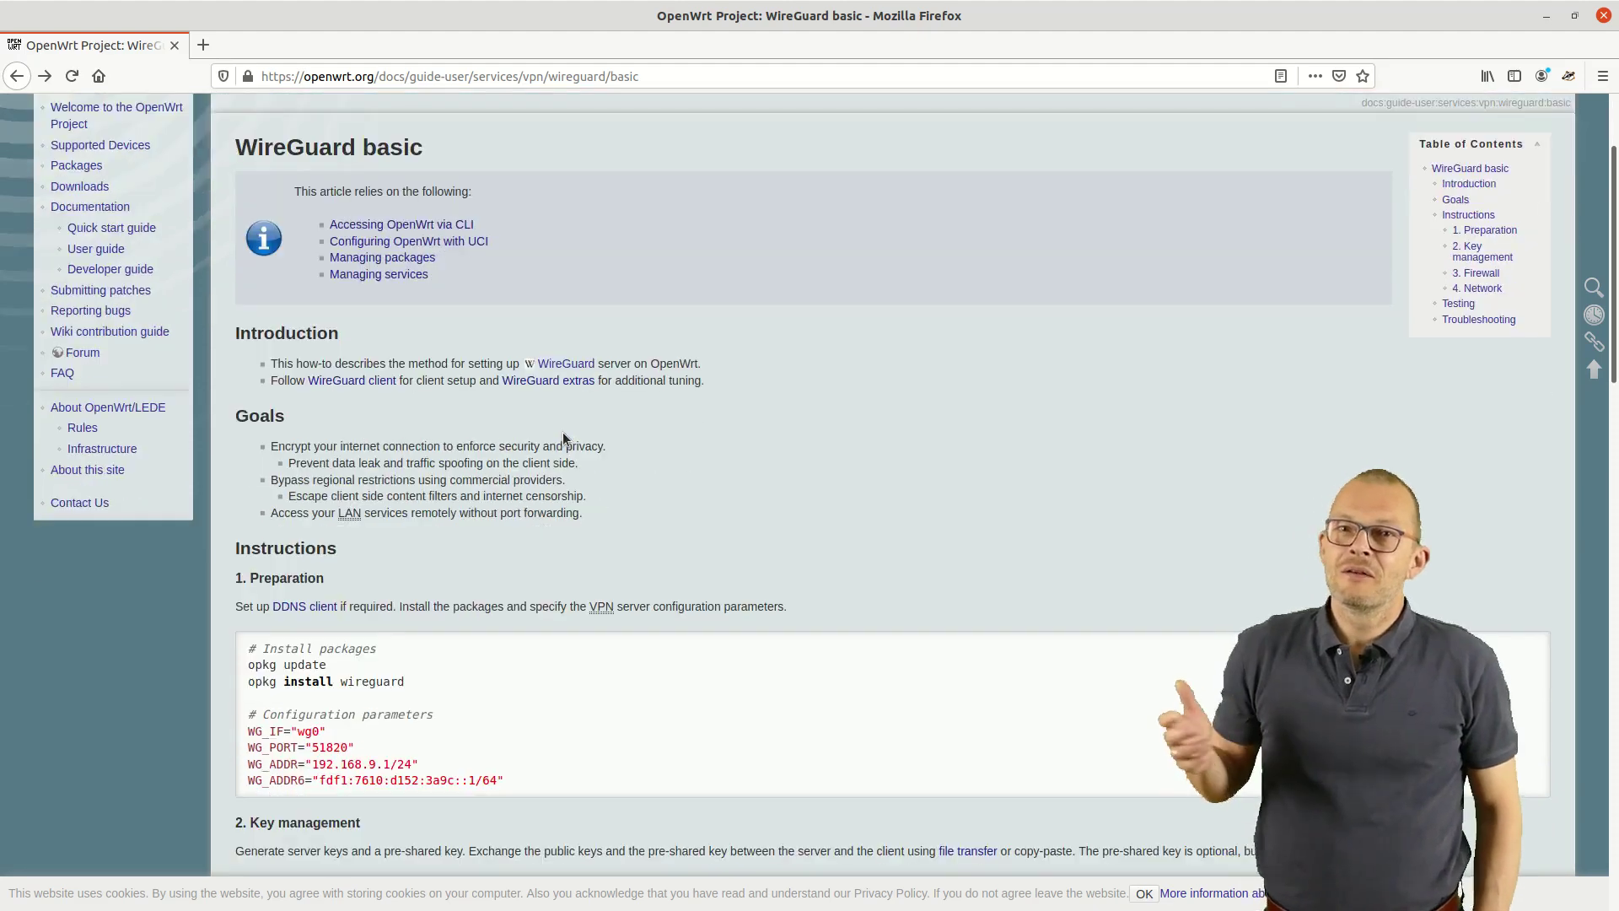
scroll(557, 421, up, 2)
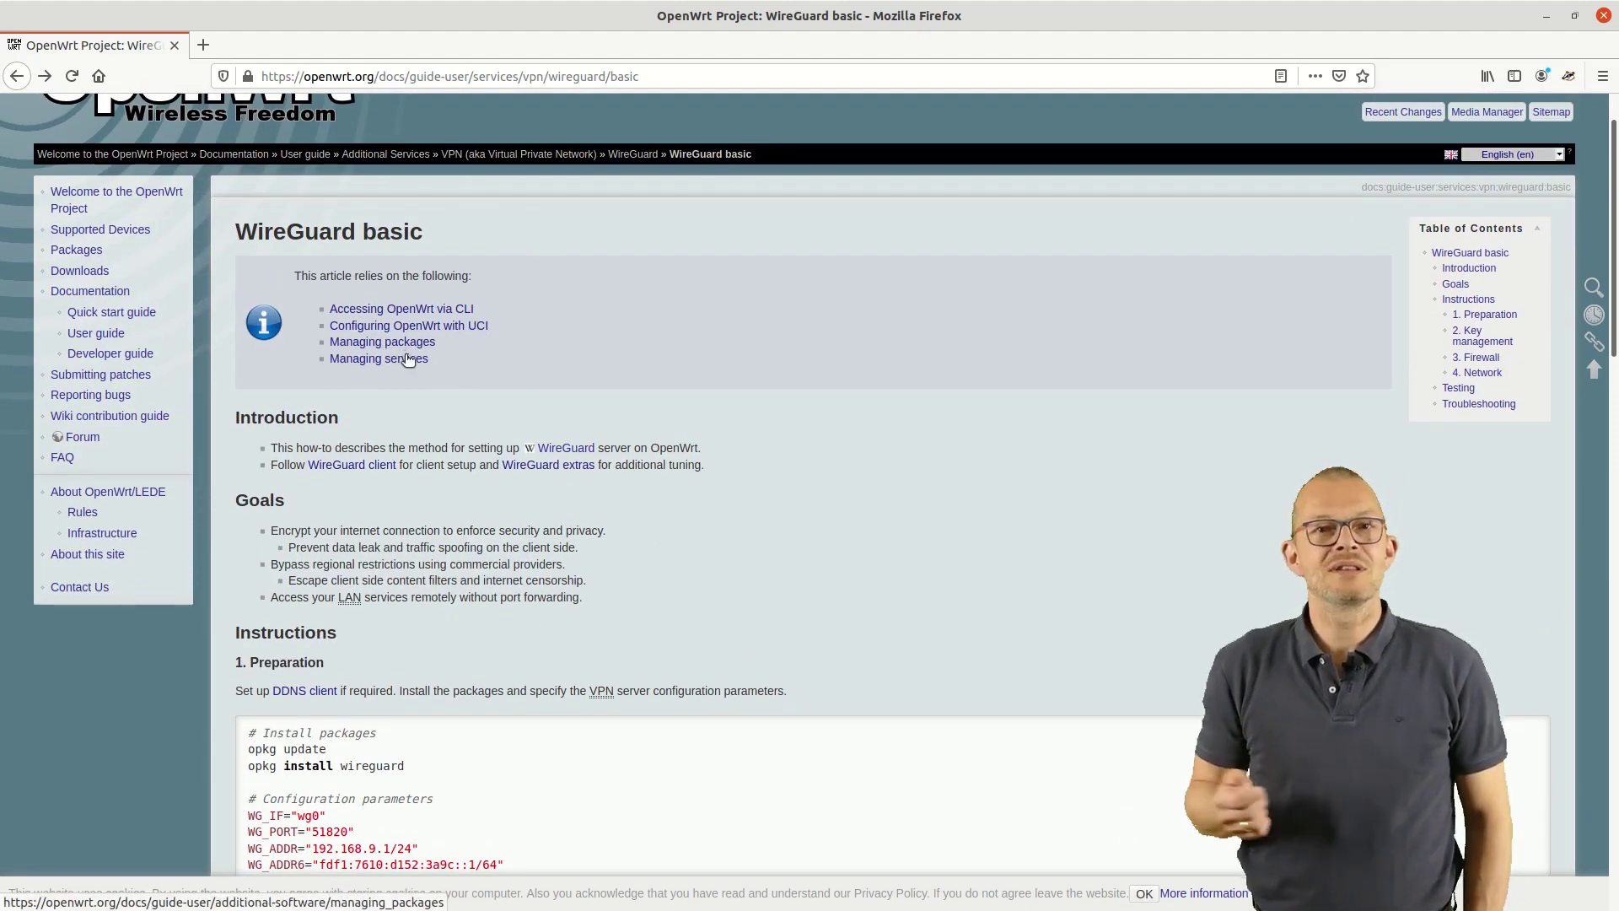
scroll(665, 373, down, 4)
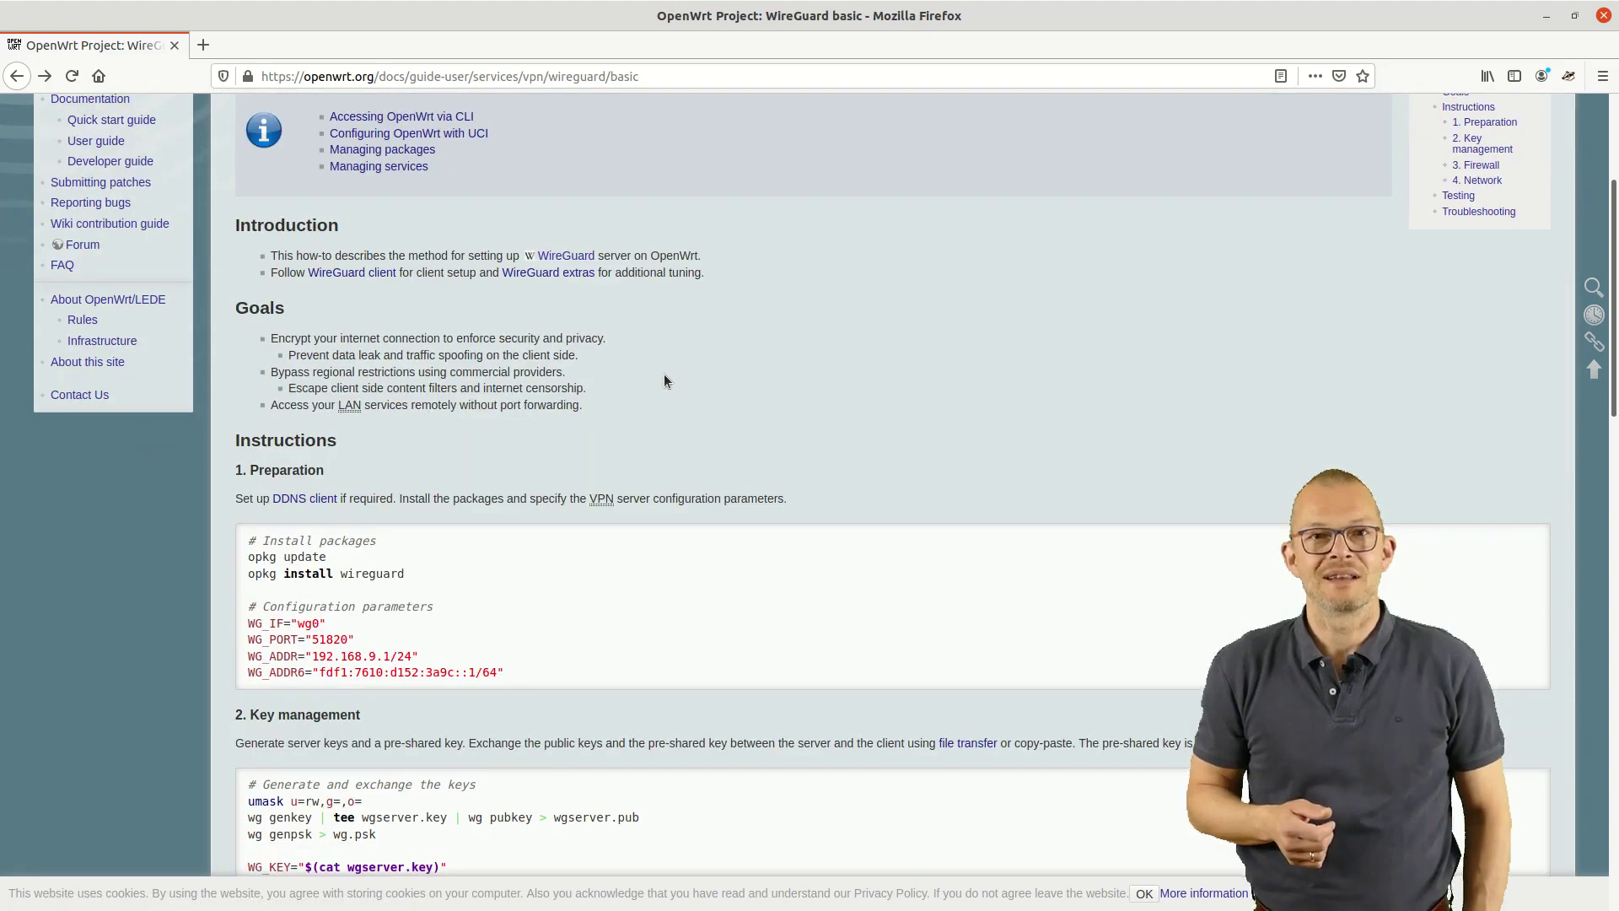
scroll(664, 376, down, 4)
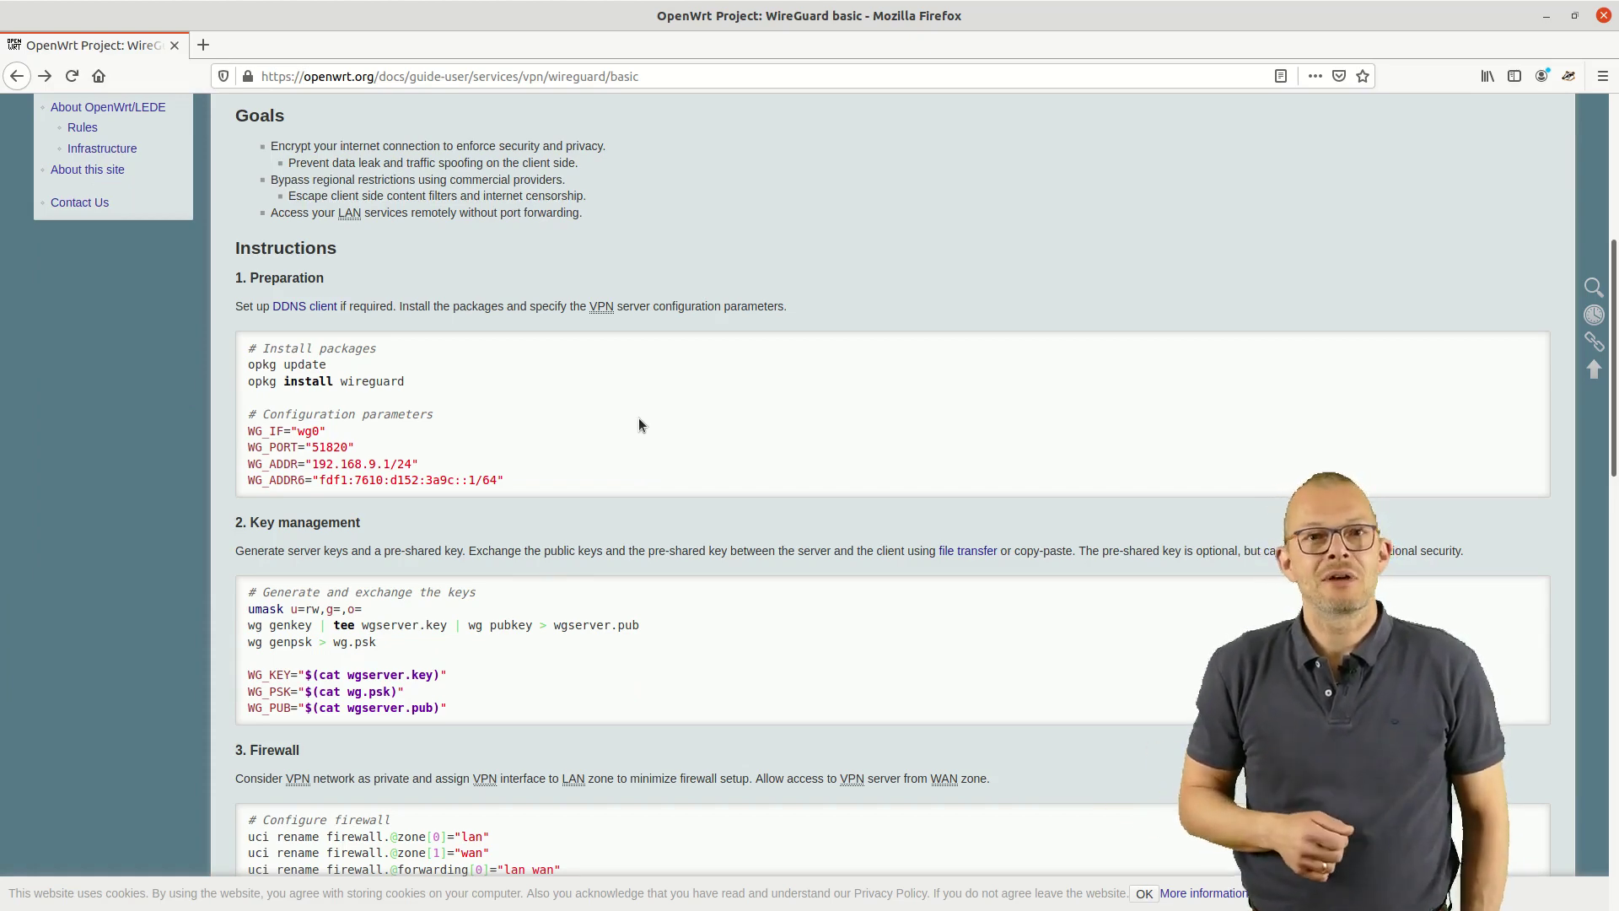
scroll(639, 414, down, 4)
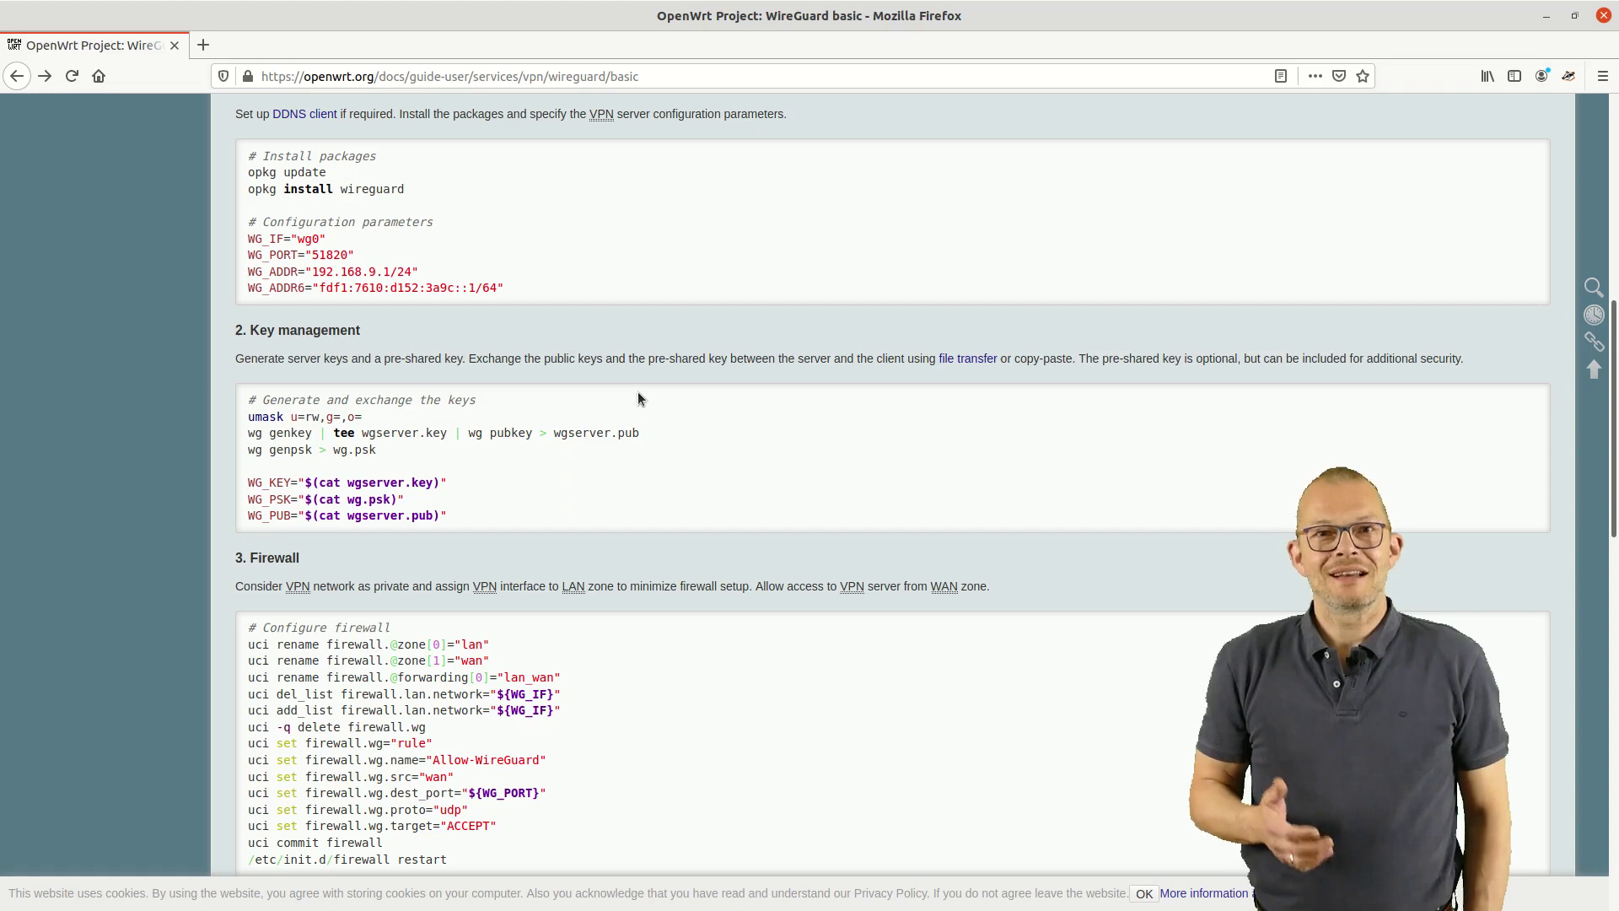
scroll(655, 407, down, 2)
scroll(656, 412, down, 1)
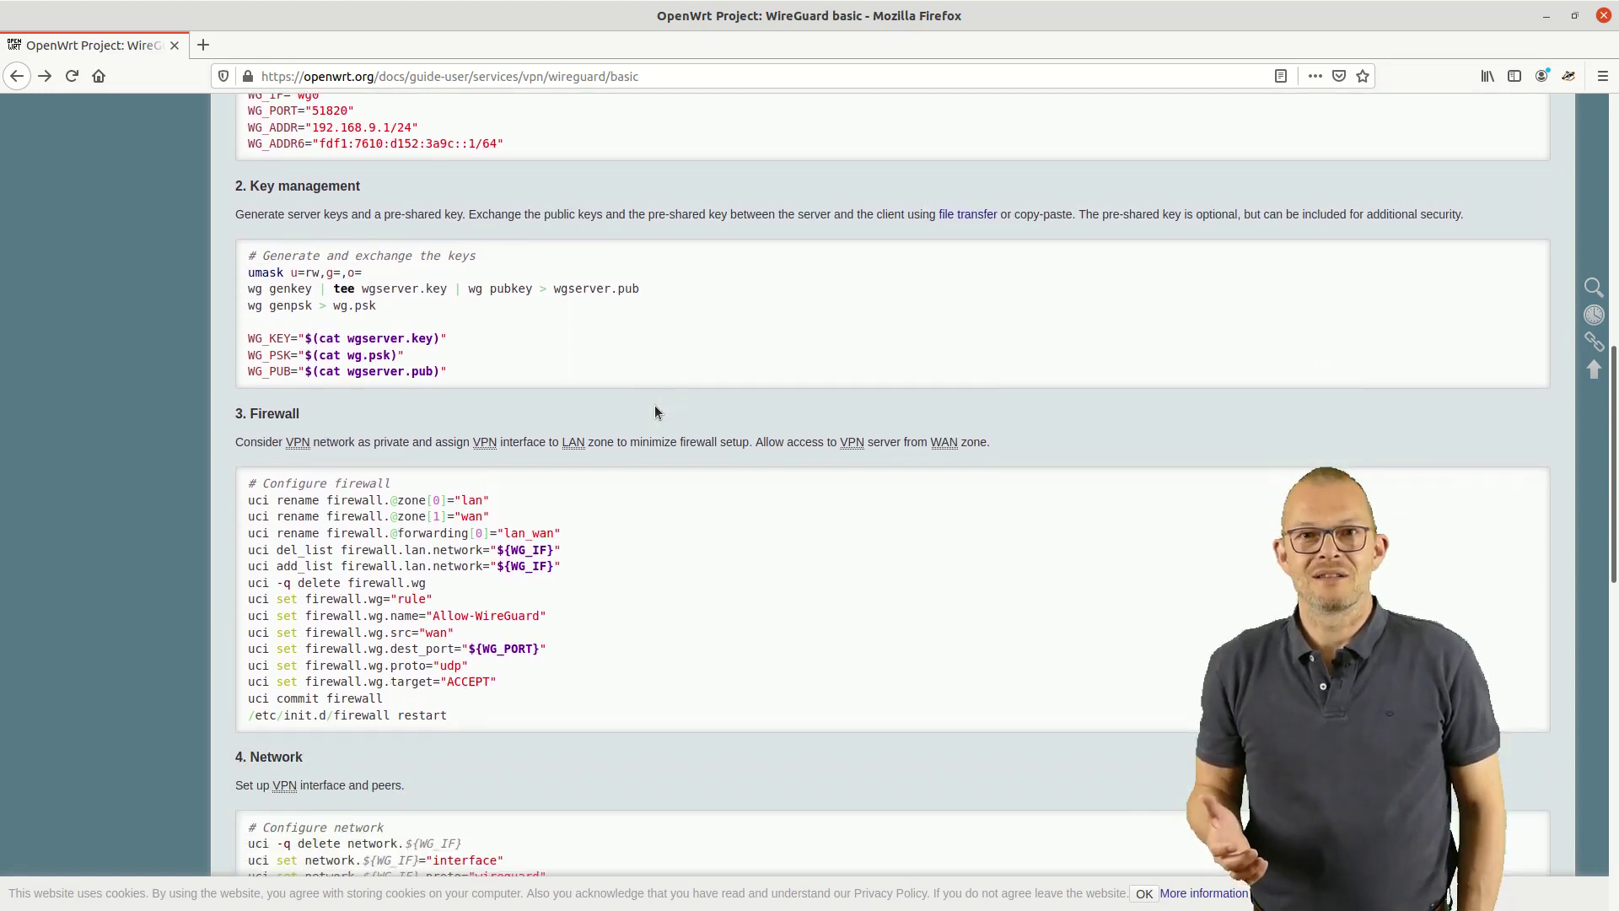
scroll(657, 412, down, 3)
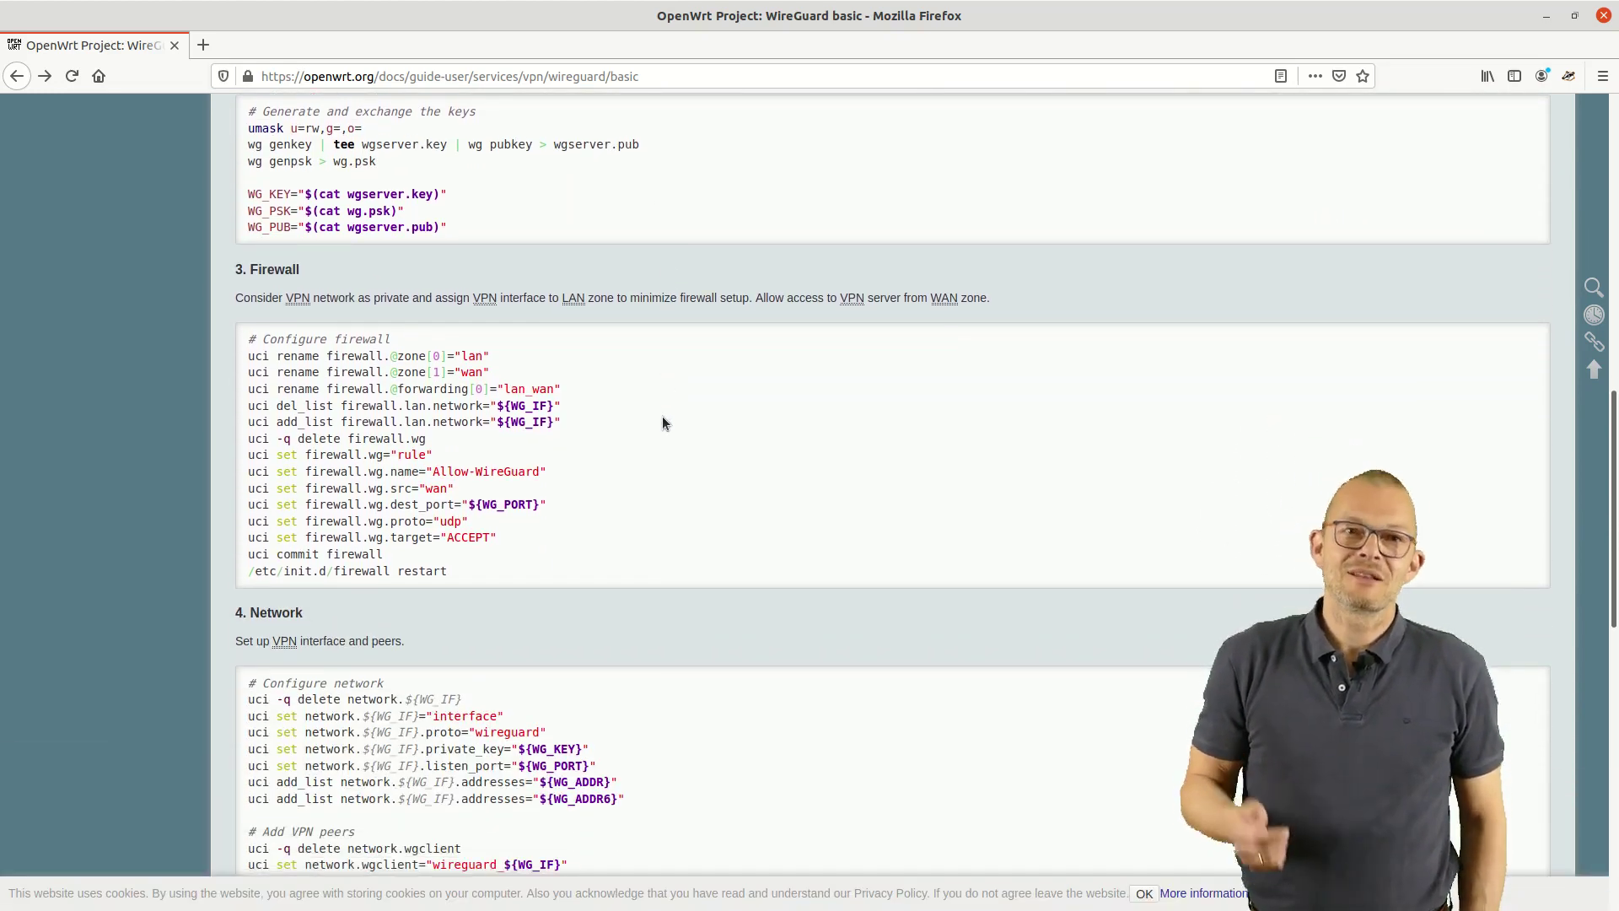
scroll(663, 423, down, 4)
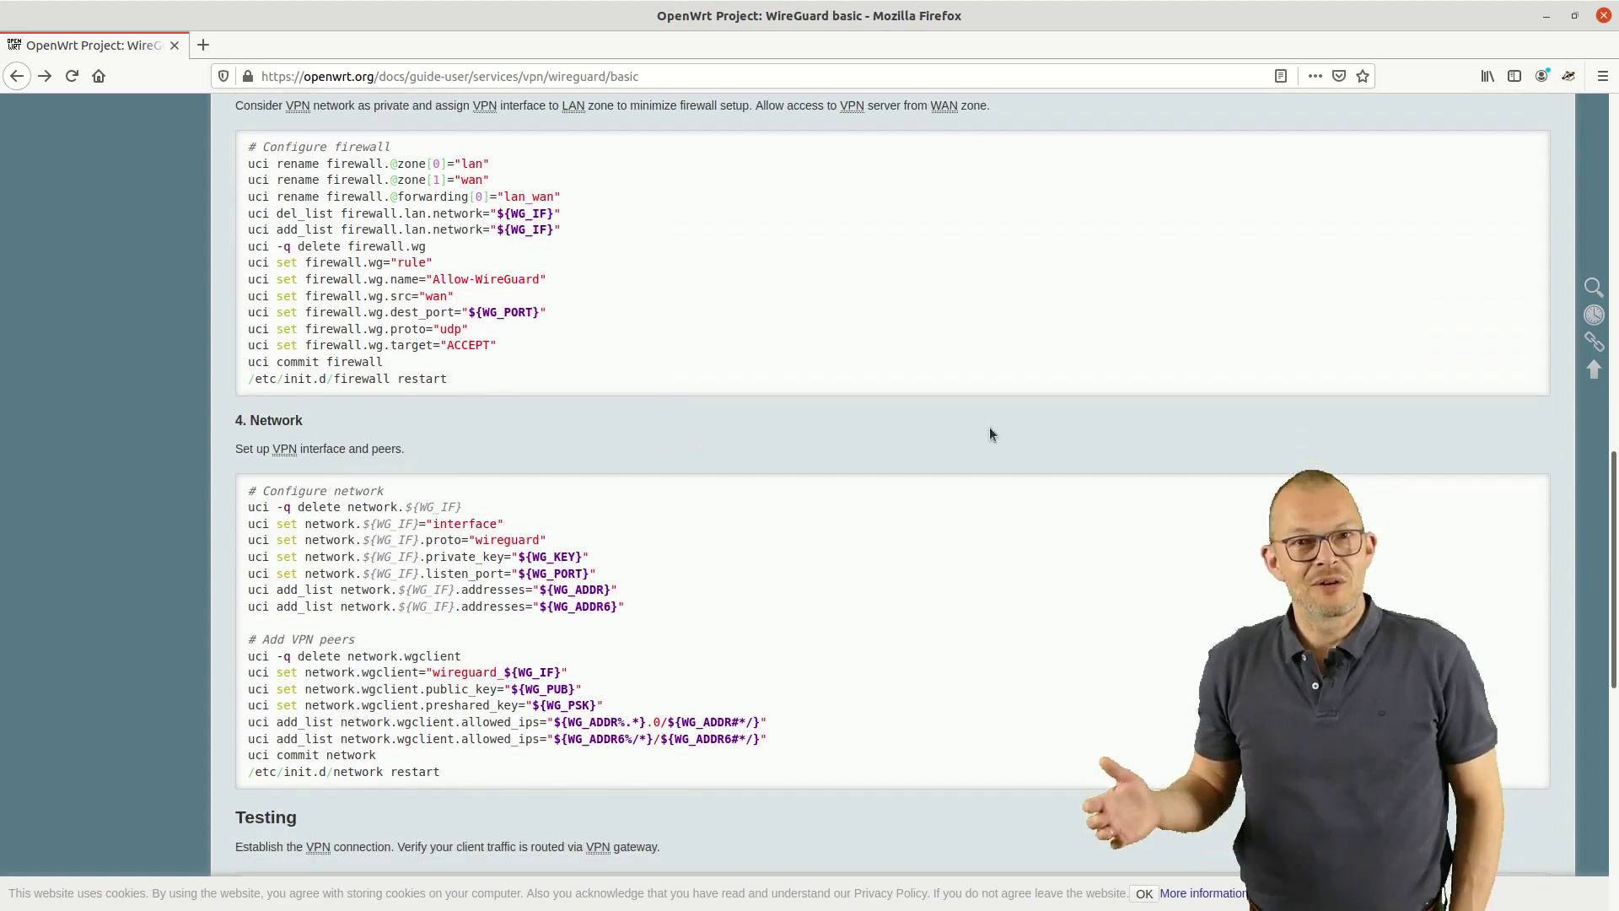
scroll(989, 430, down, 3)
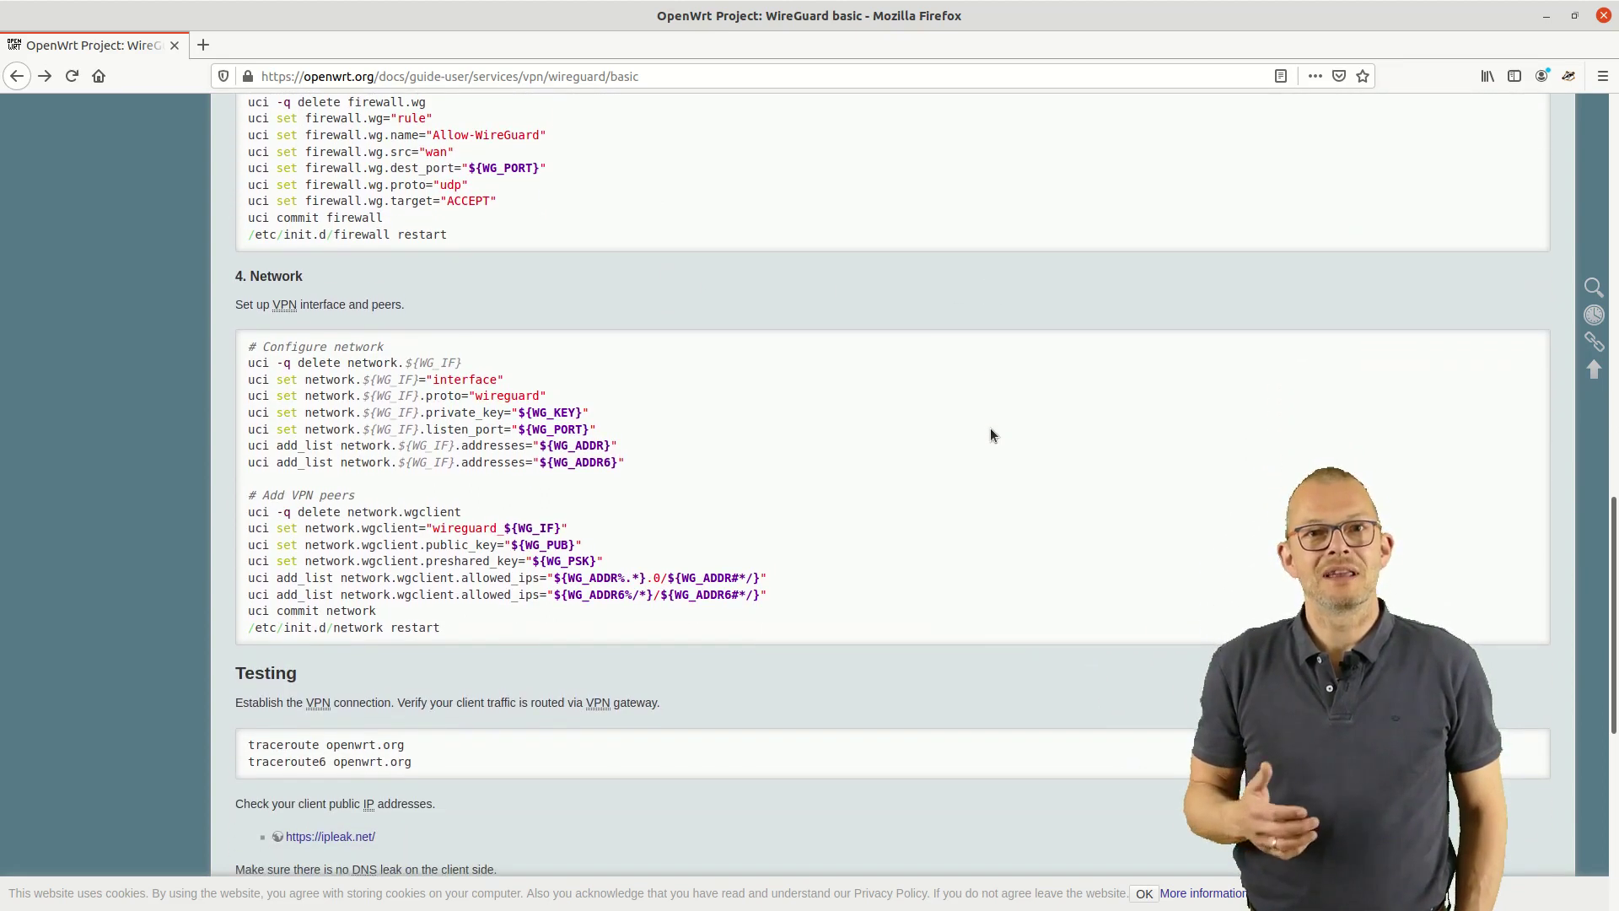
scroll(990, 432, down, 2)
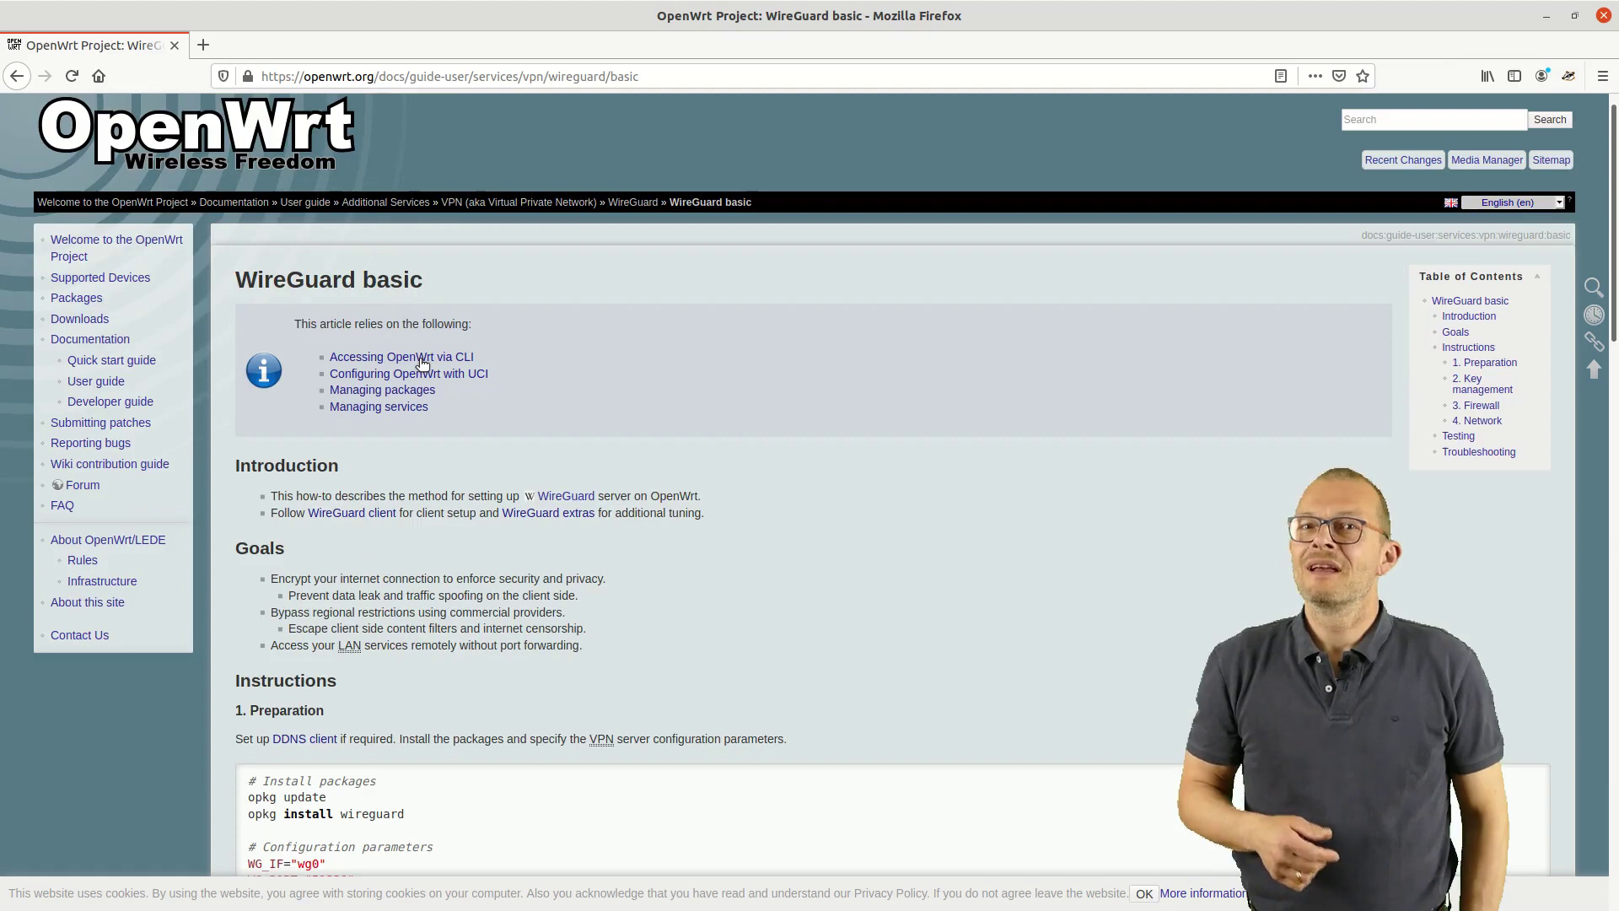
Open the 'Accessing OpenWrt via CLI' article and read through the SSH Access for Newcomers page.
click(422, 363)
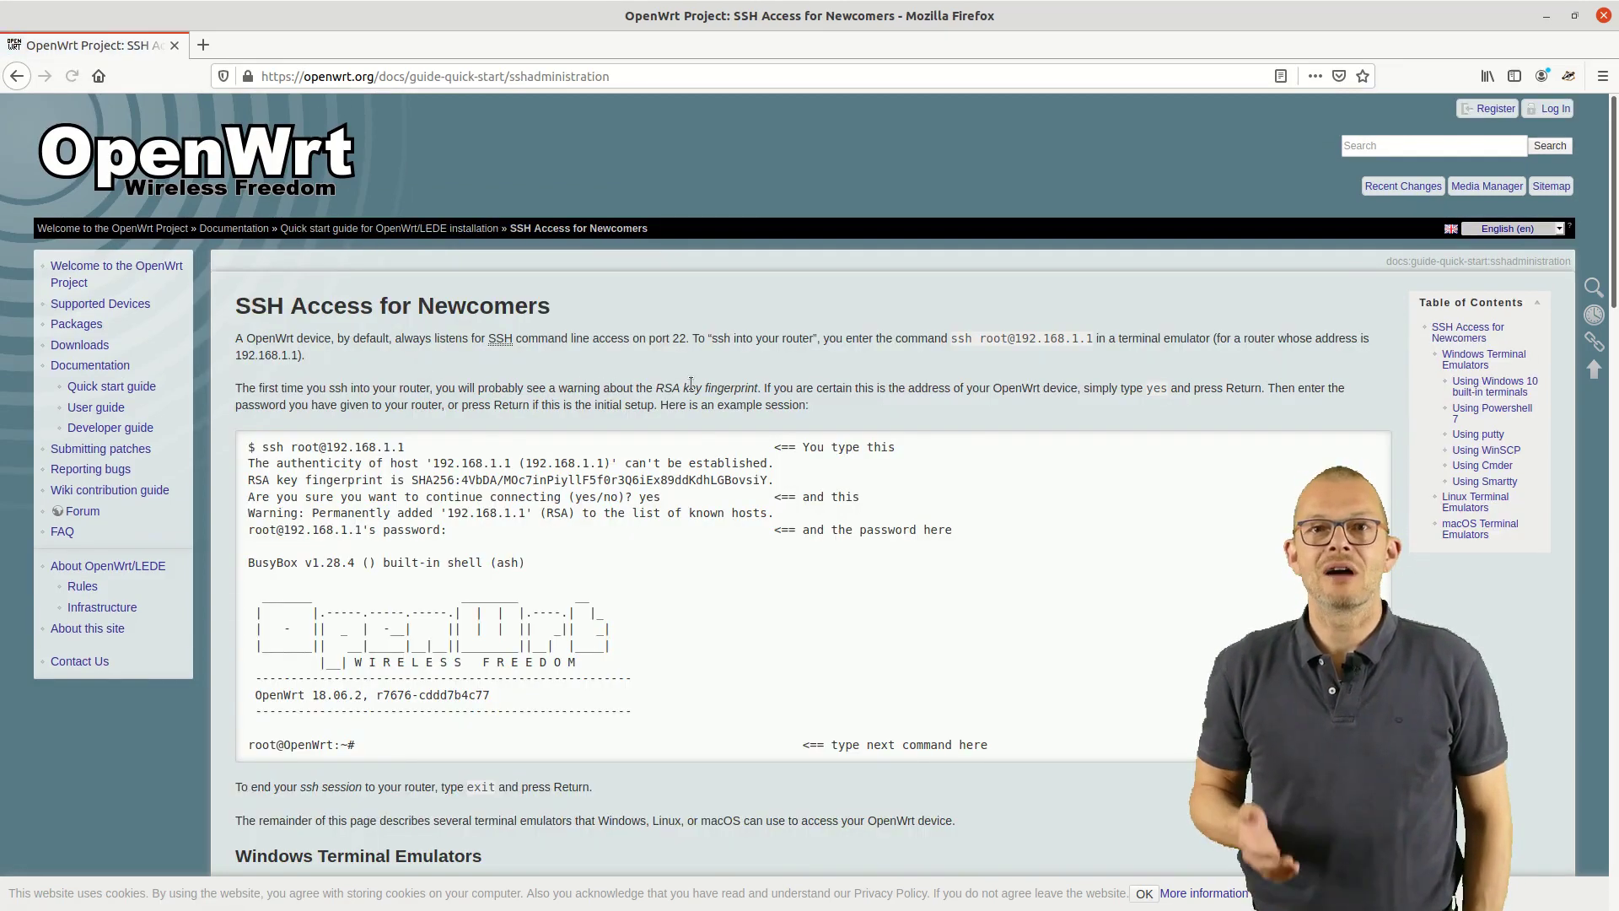
scroll(691, 387, down, 3)
scroll(691, 388, down, 5)
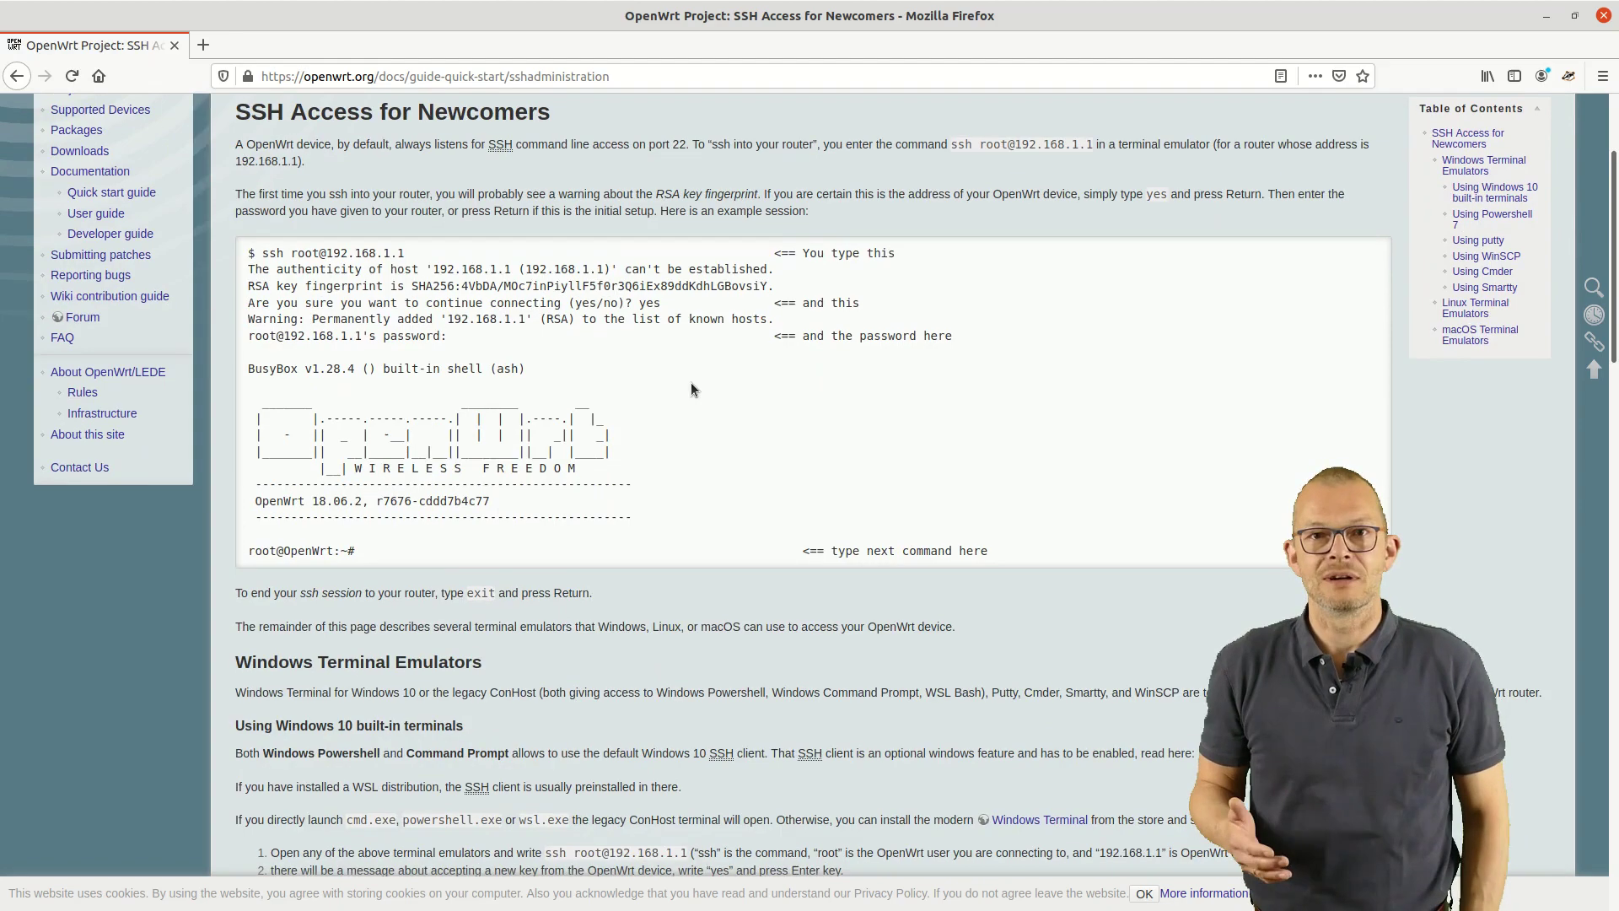
scroll(690, 388, down, 1)
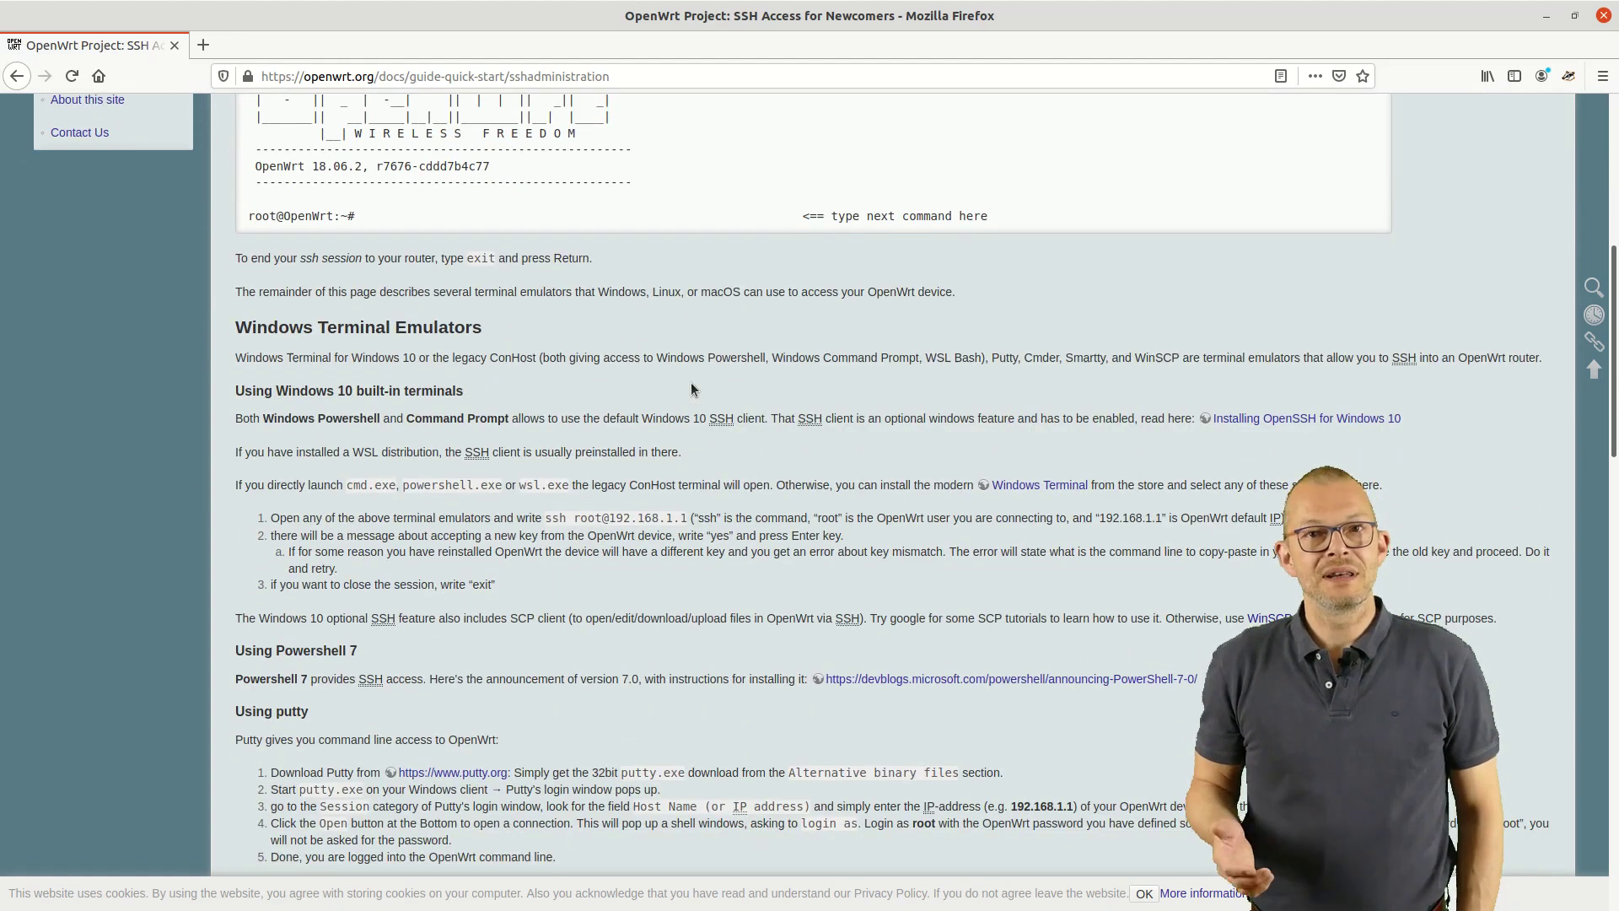
scroll(692, 390, up, 5)
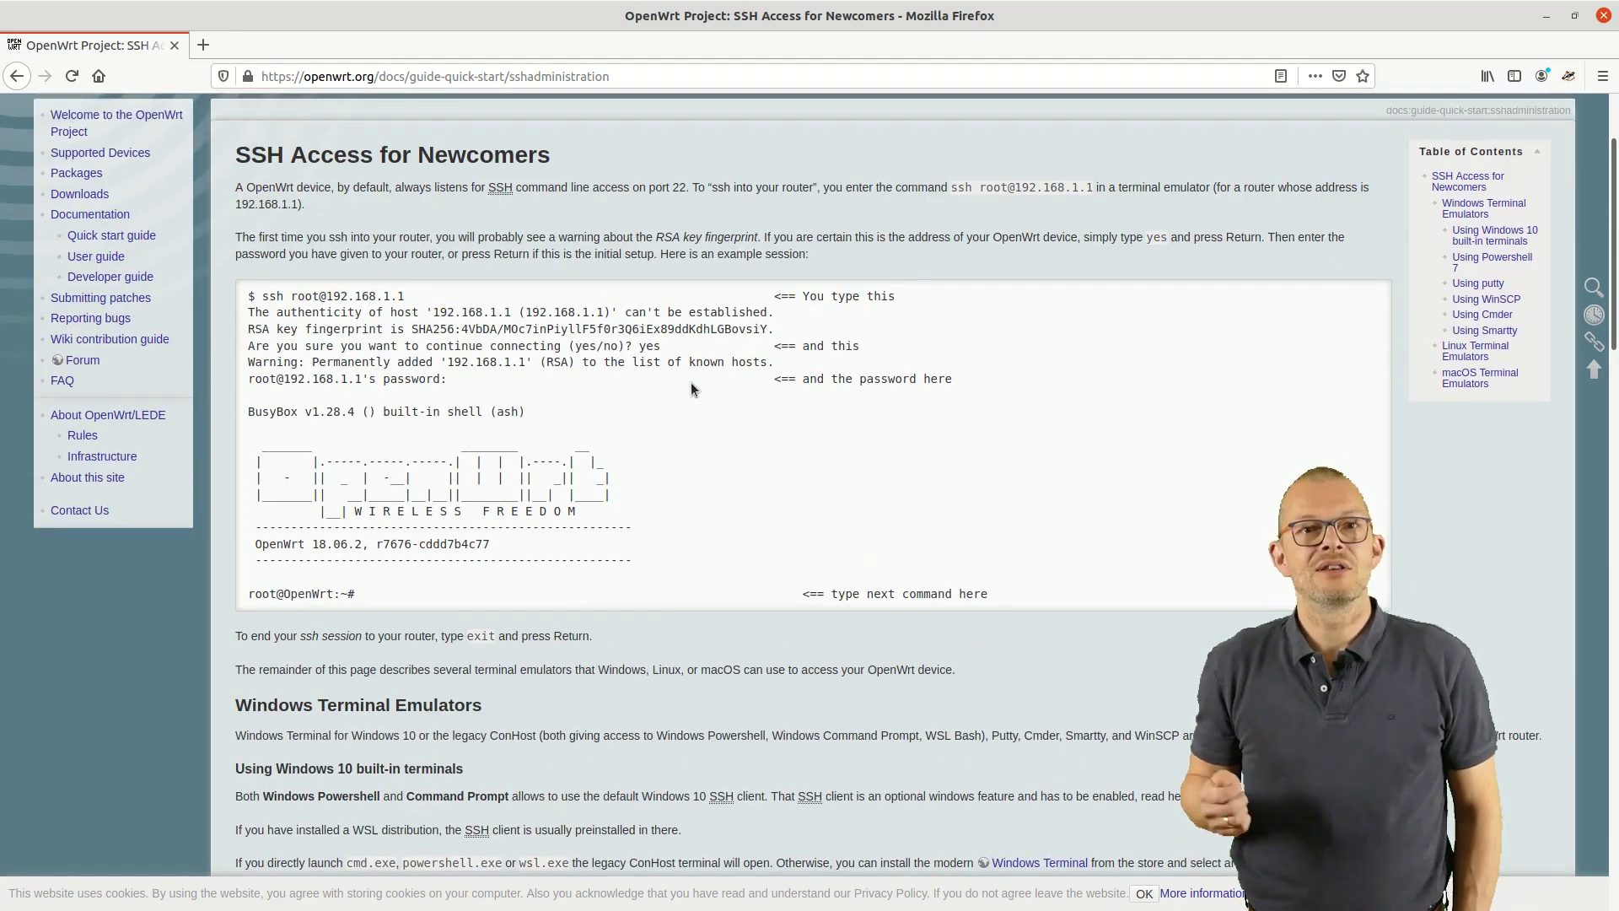
scroll(691, 389, up, 2)
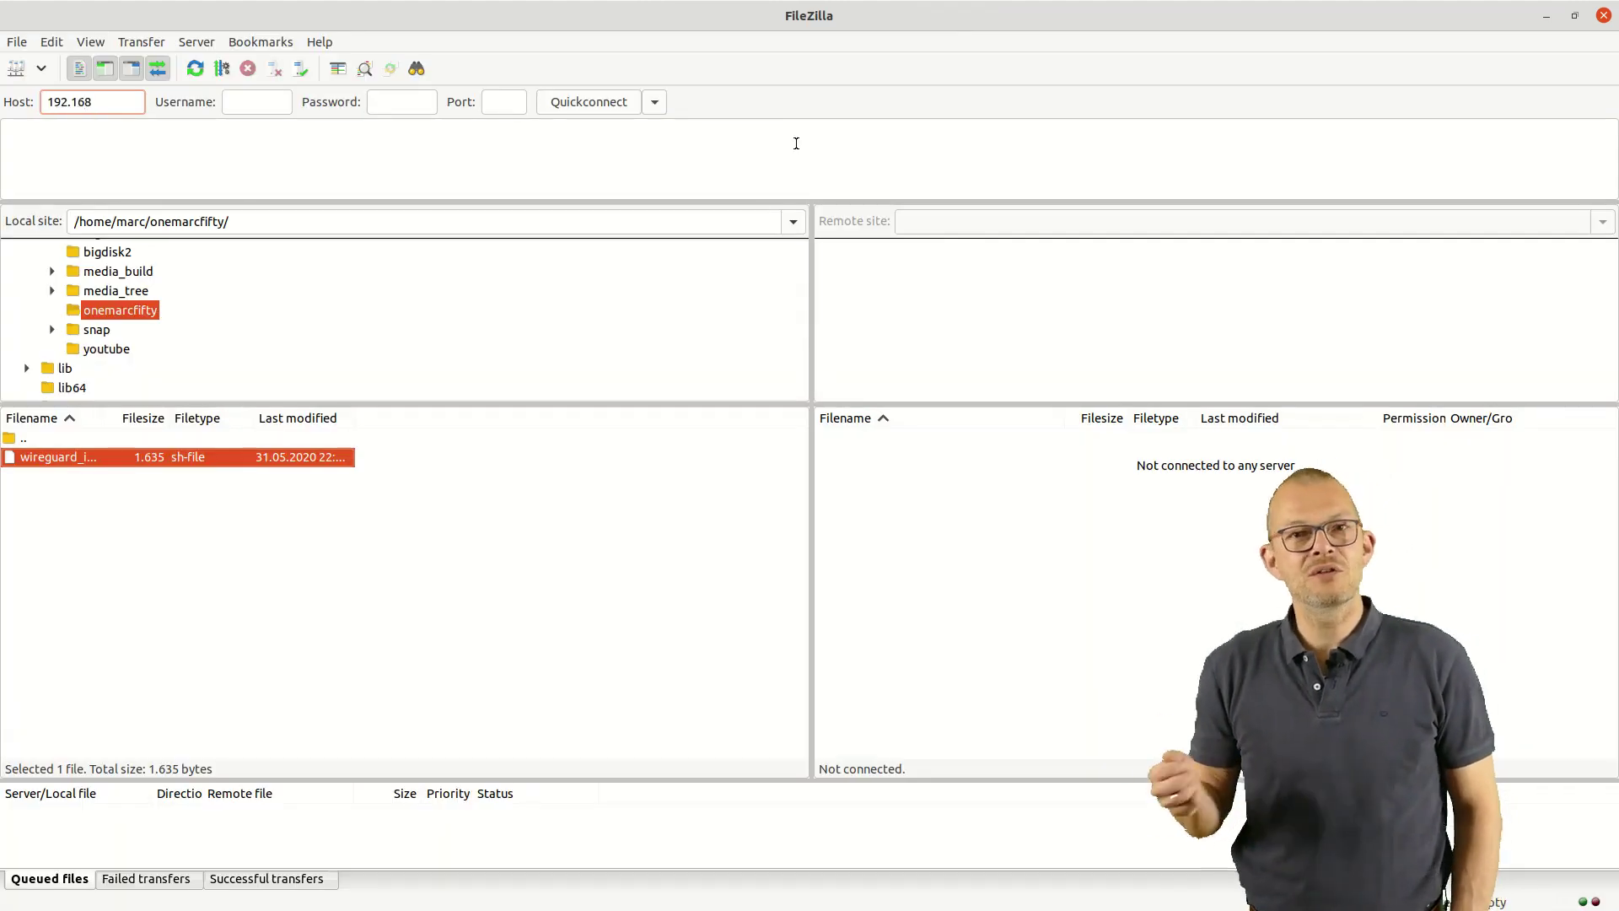
Quickconnect FileZilla over SFTP to 192.168.0.169 and trust the router's host key.
text(root)
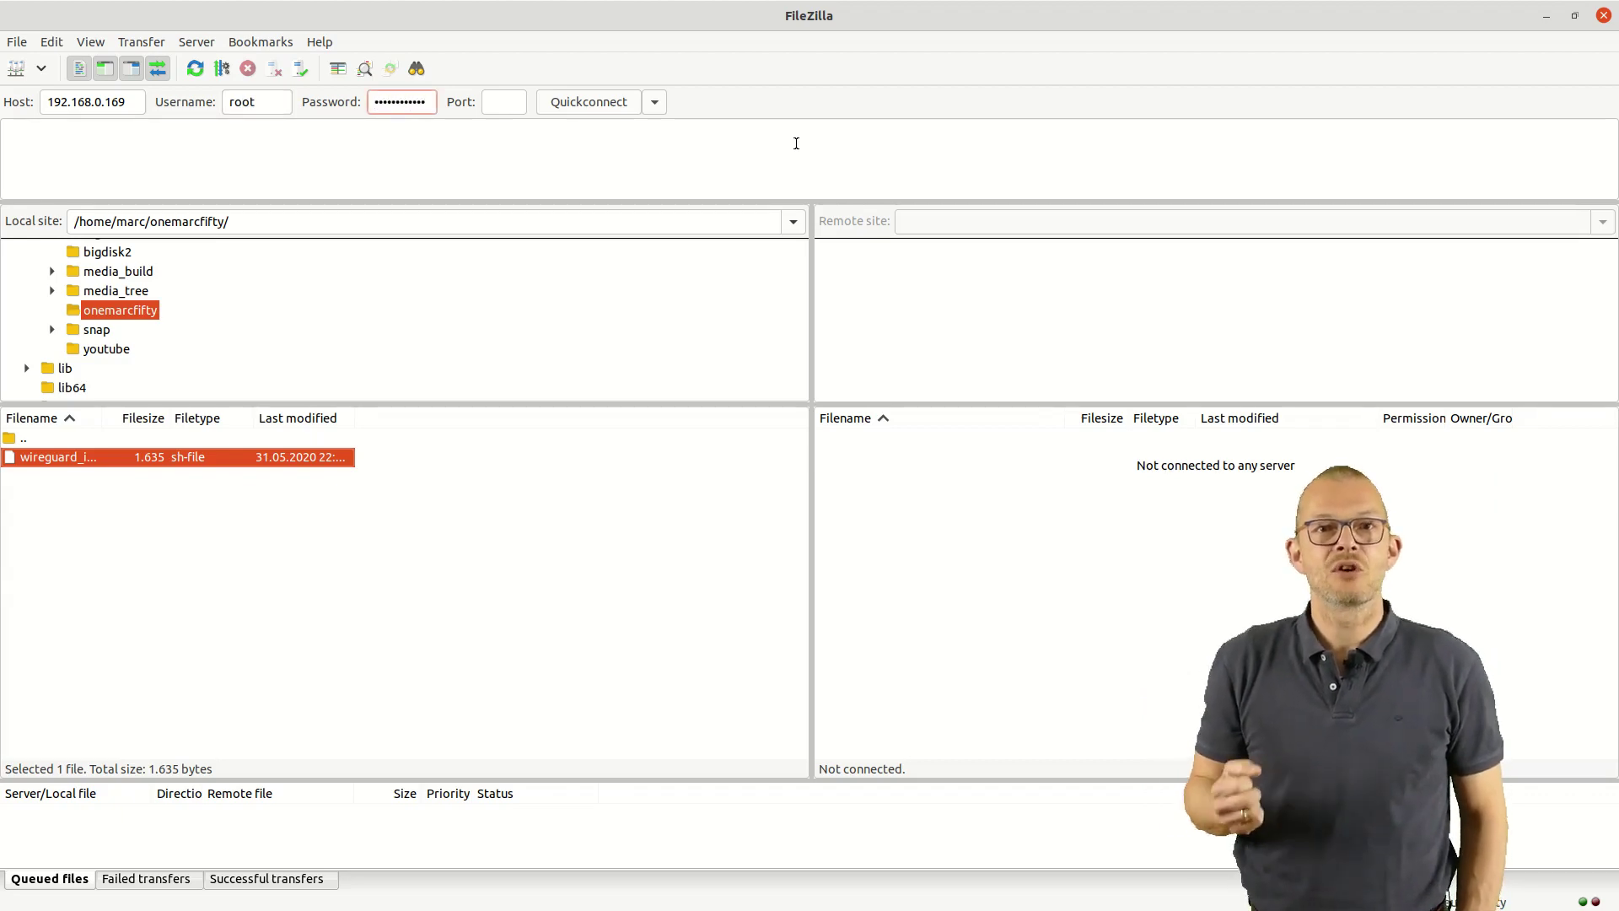
click(587, 102)
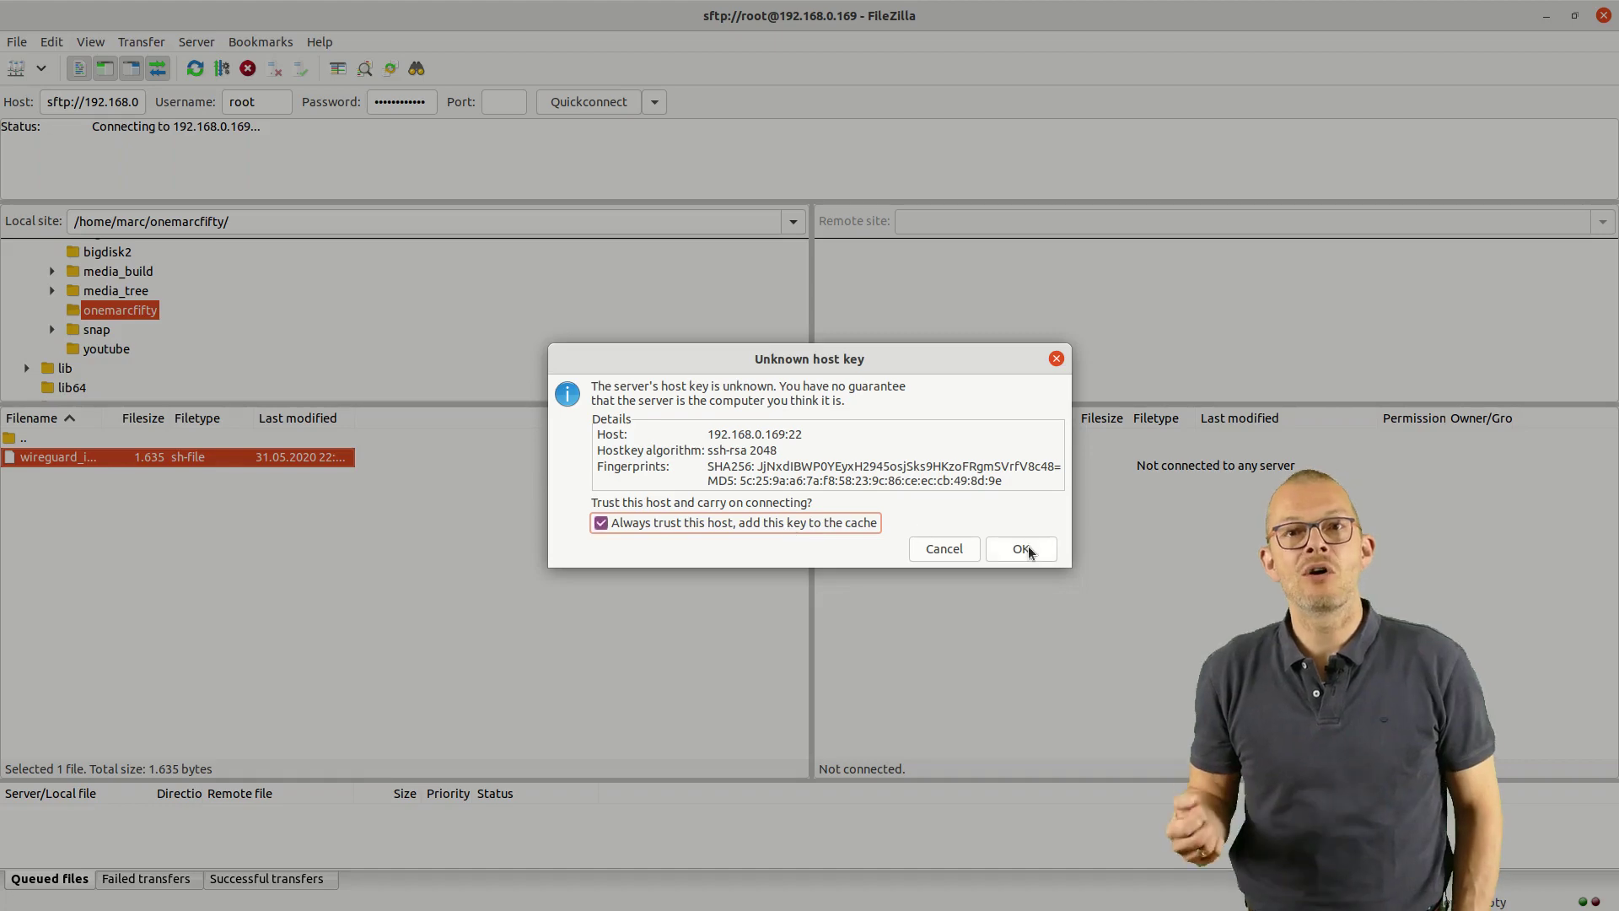
click(1022, 549)
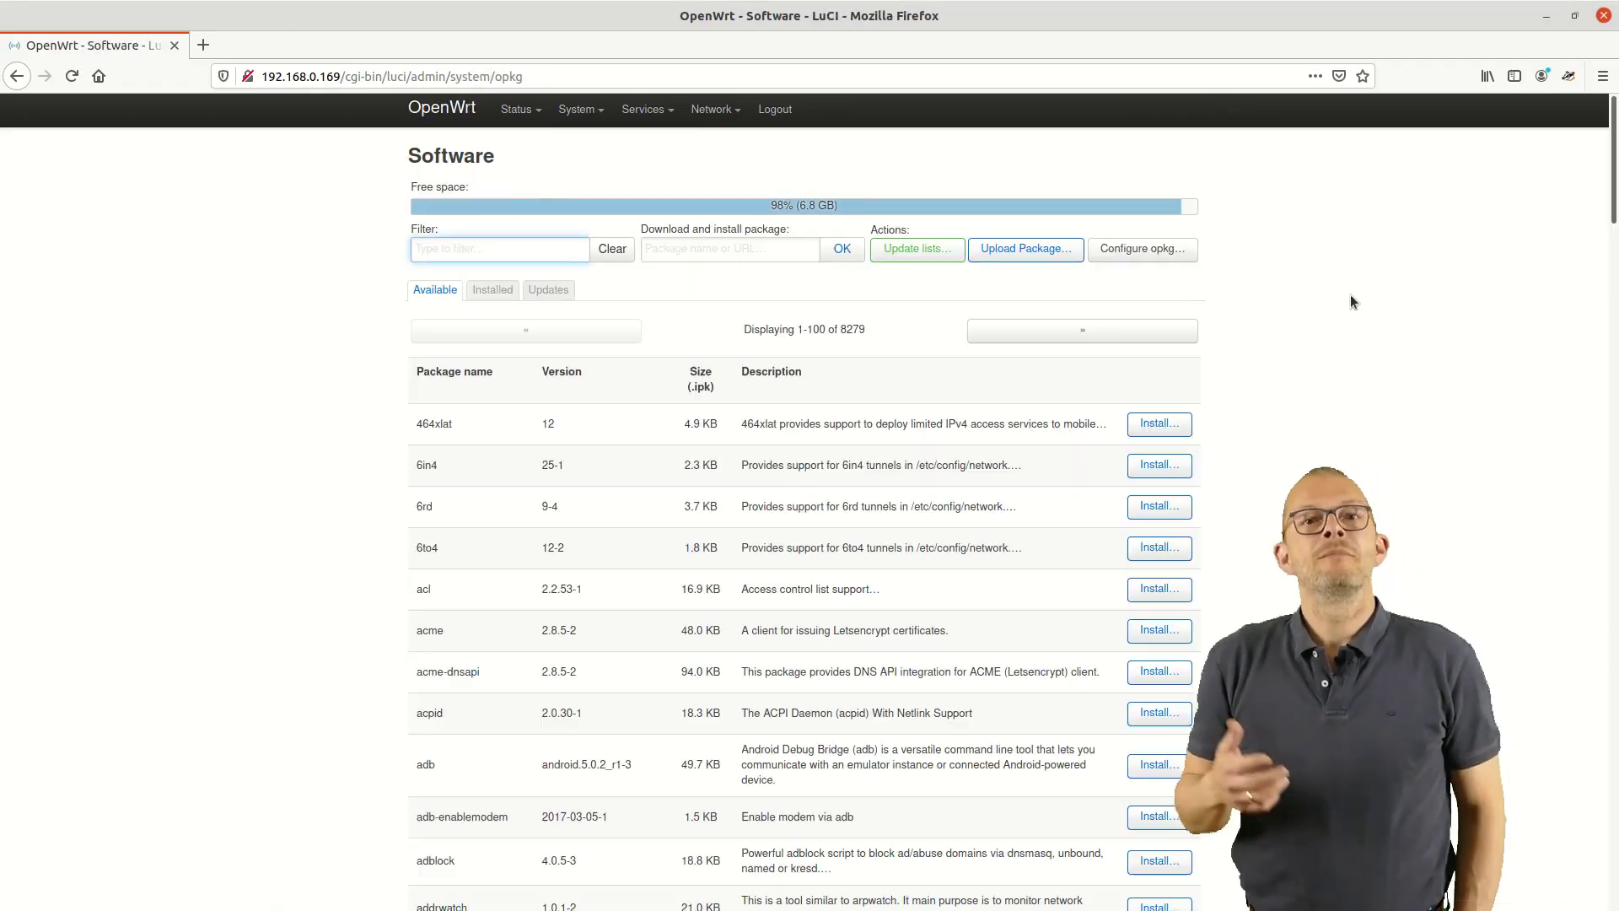
Install openssh-sftp-server in LuCI, then reconnect and upload wireguard_install.sh to /root.
text(sftp)
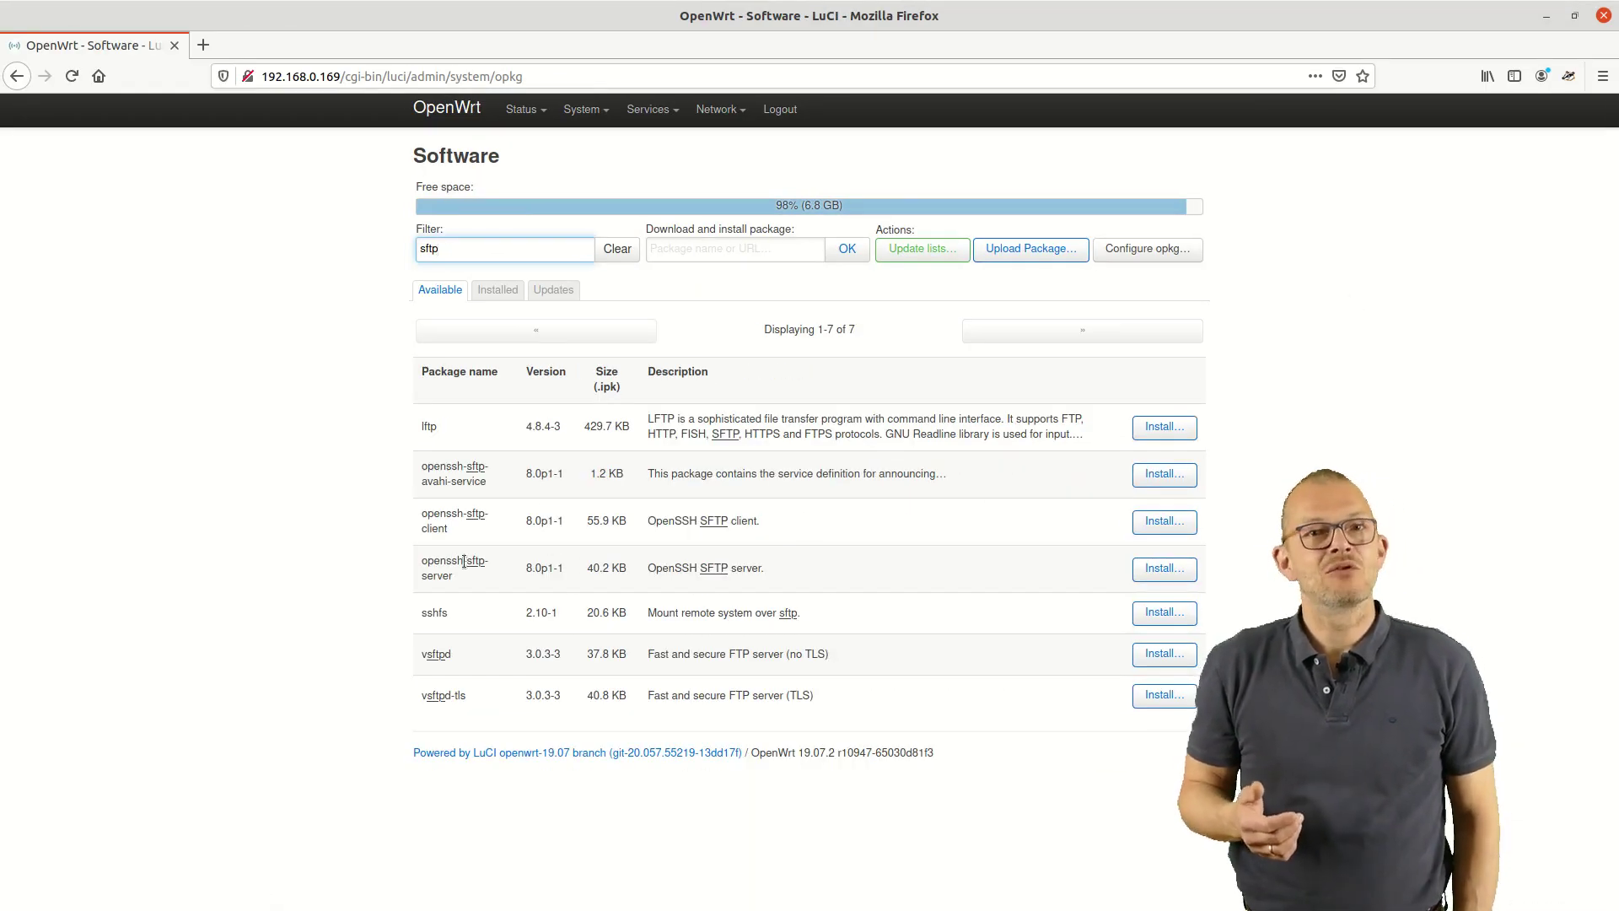
click(1174, 568)
click(1019, 354)
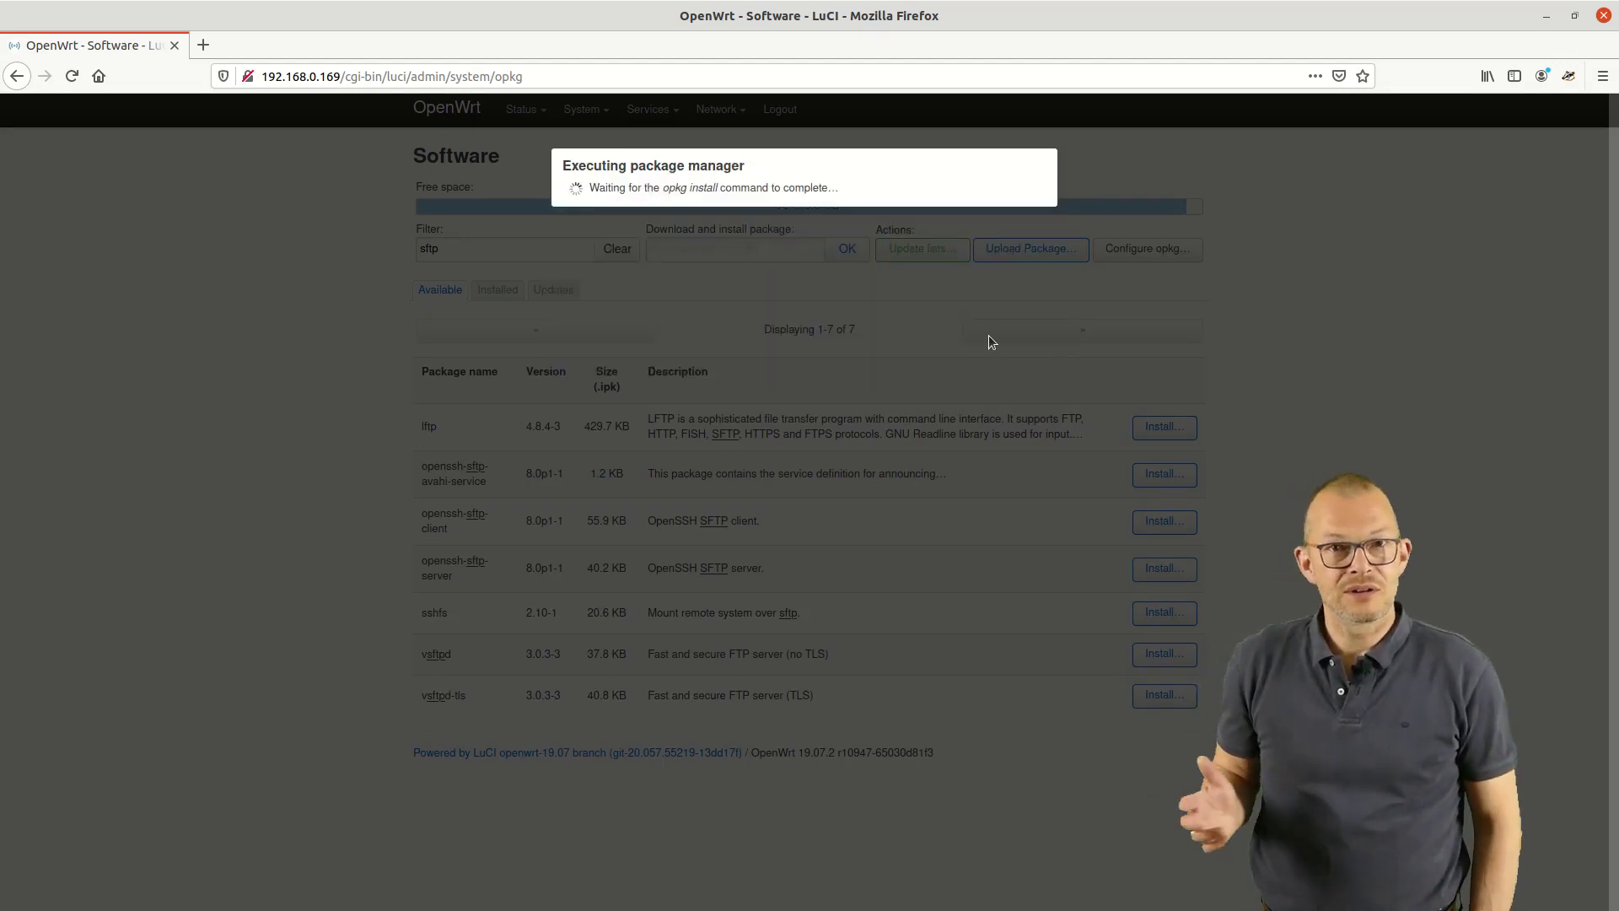
click(1008, 263)
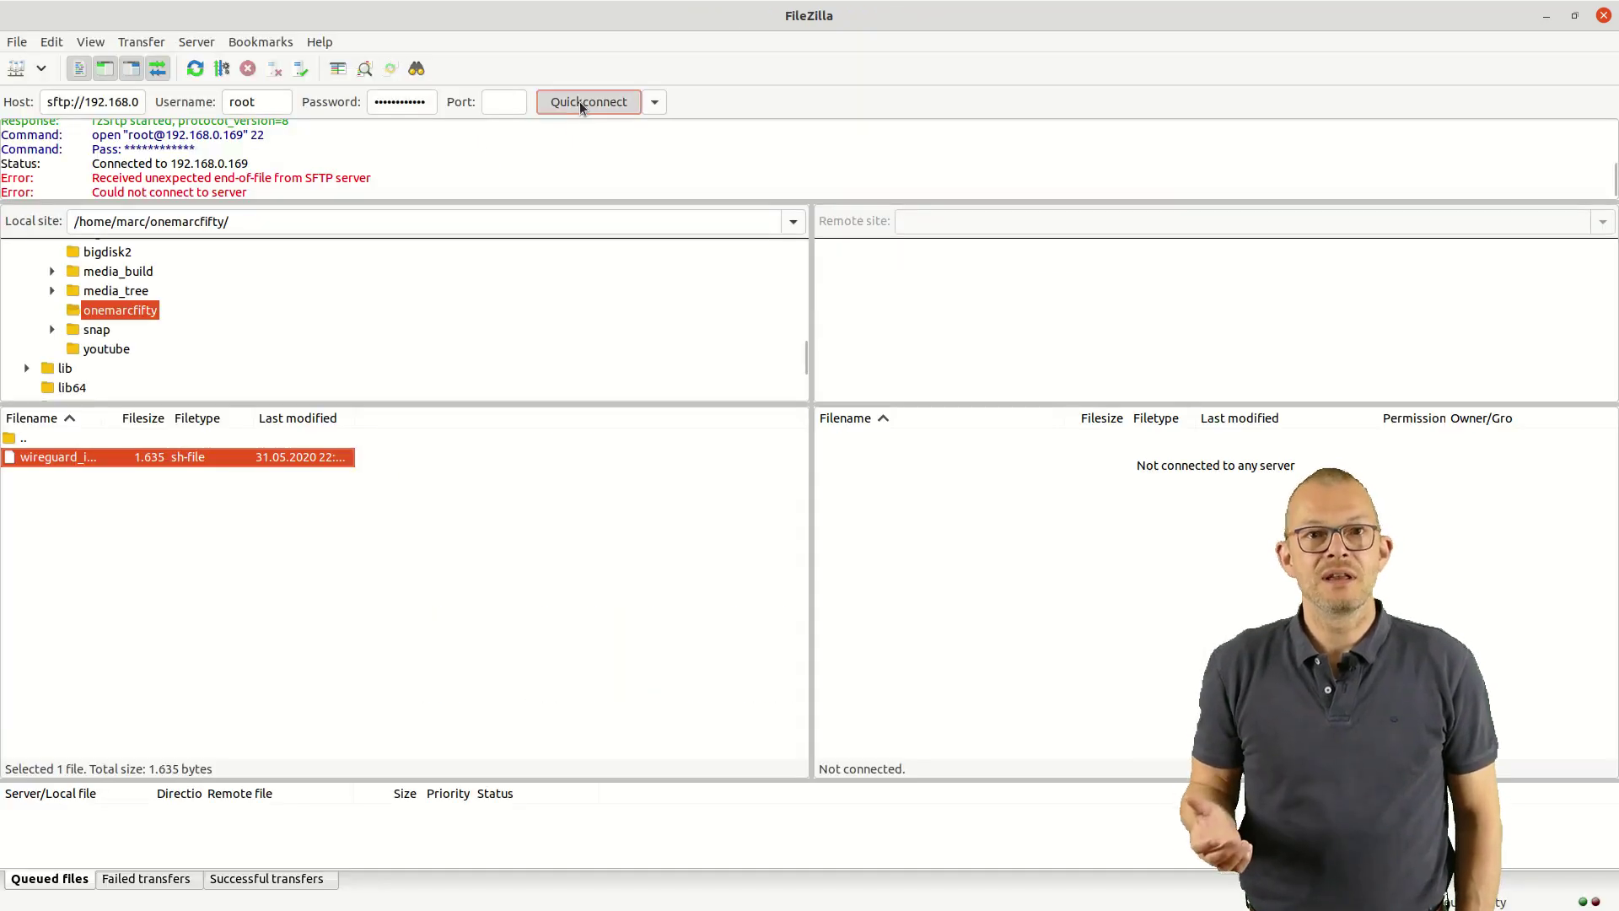
click(580, 101)
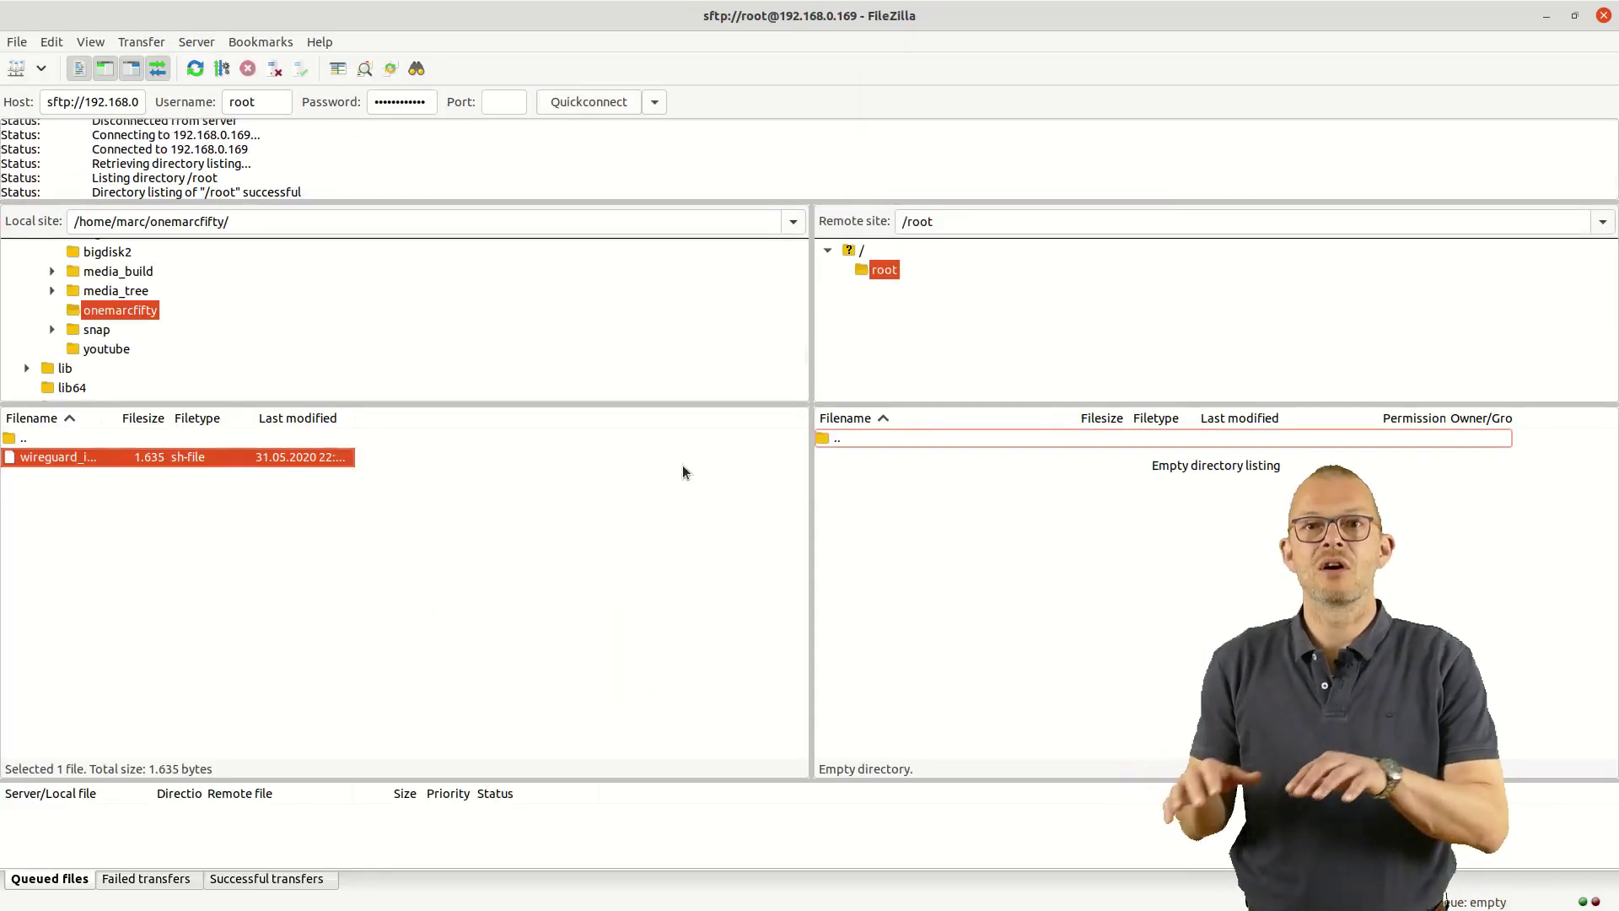
drag(682, 472, 852, 493)
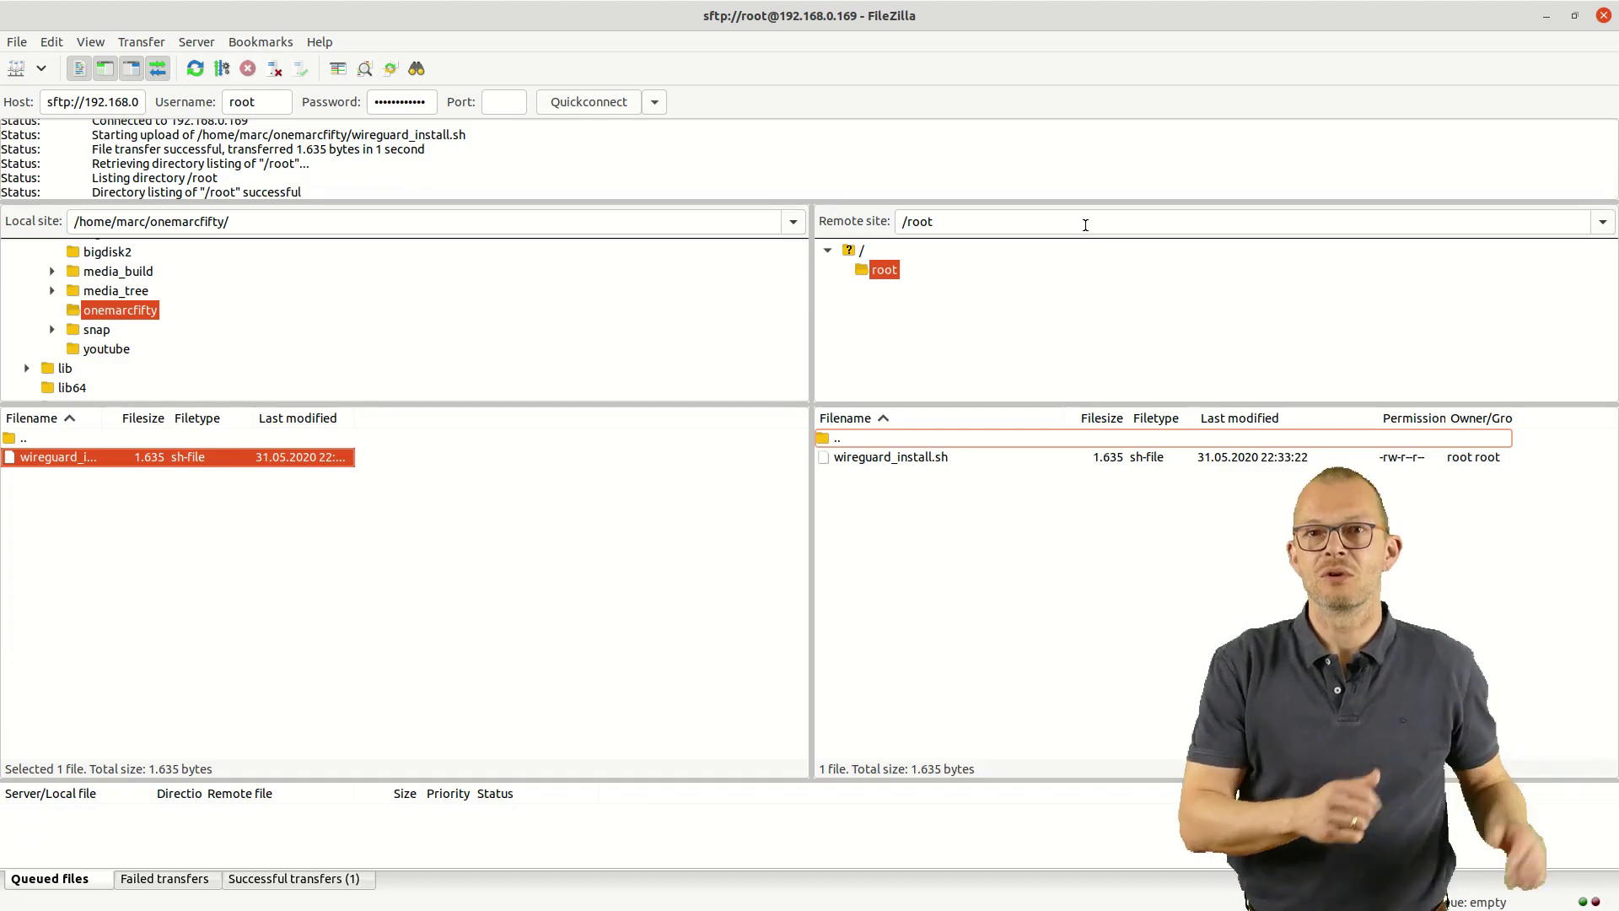
text(ssh root)
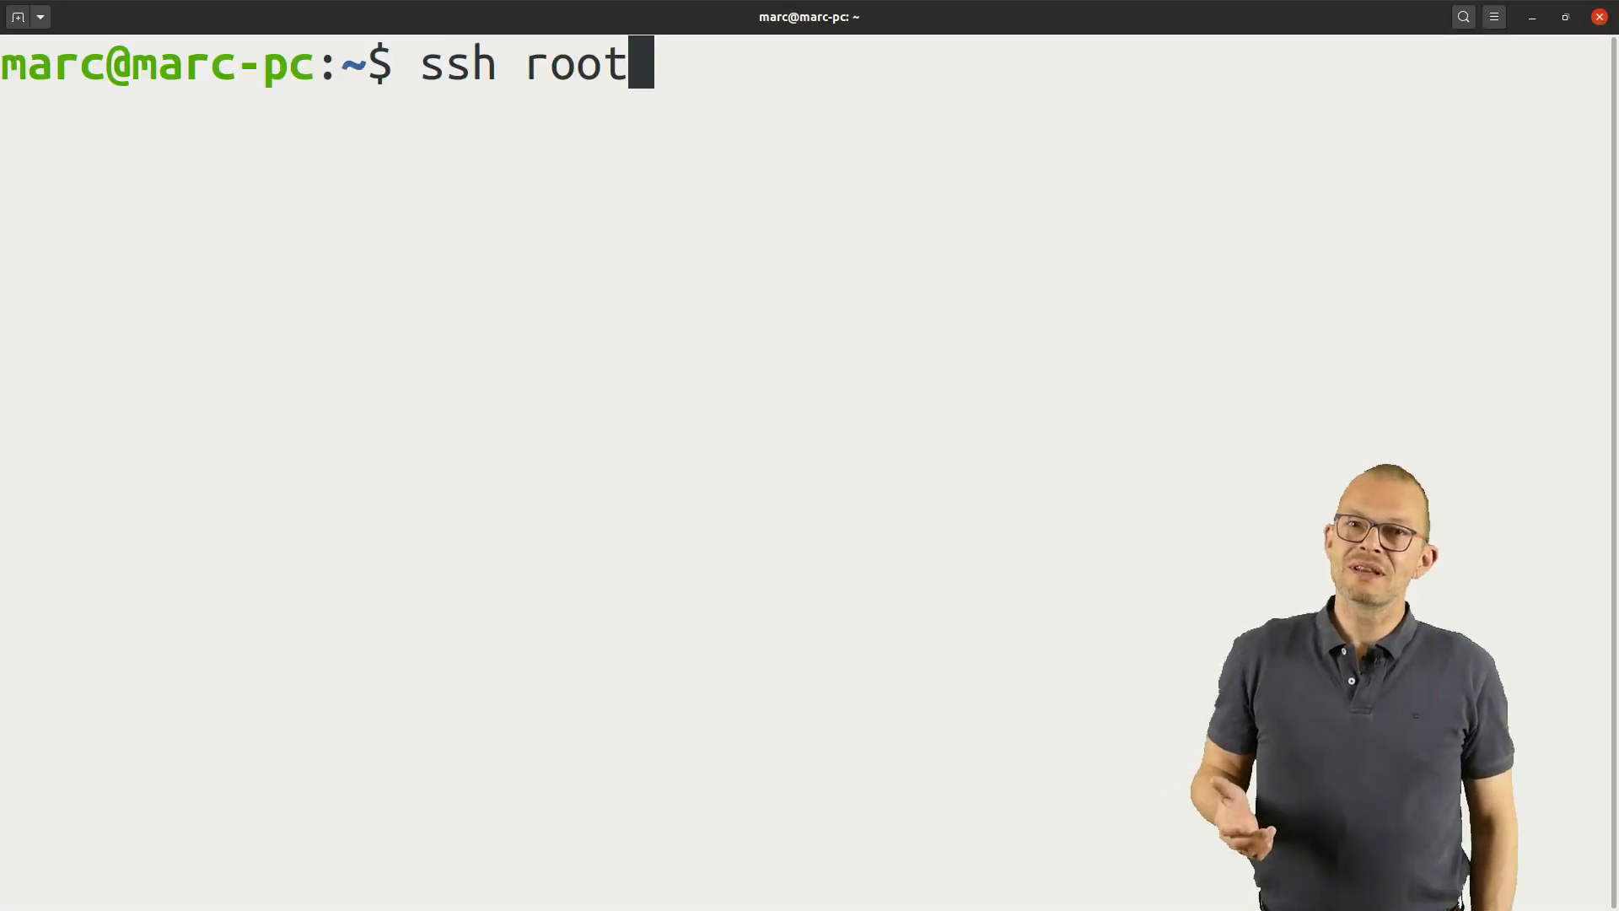
text(@192.168.0.169)
key(Return)
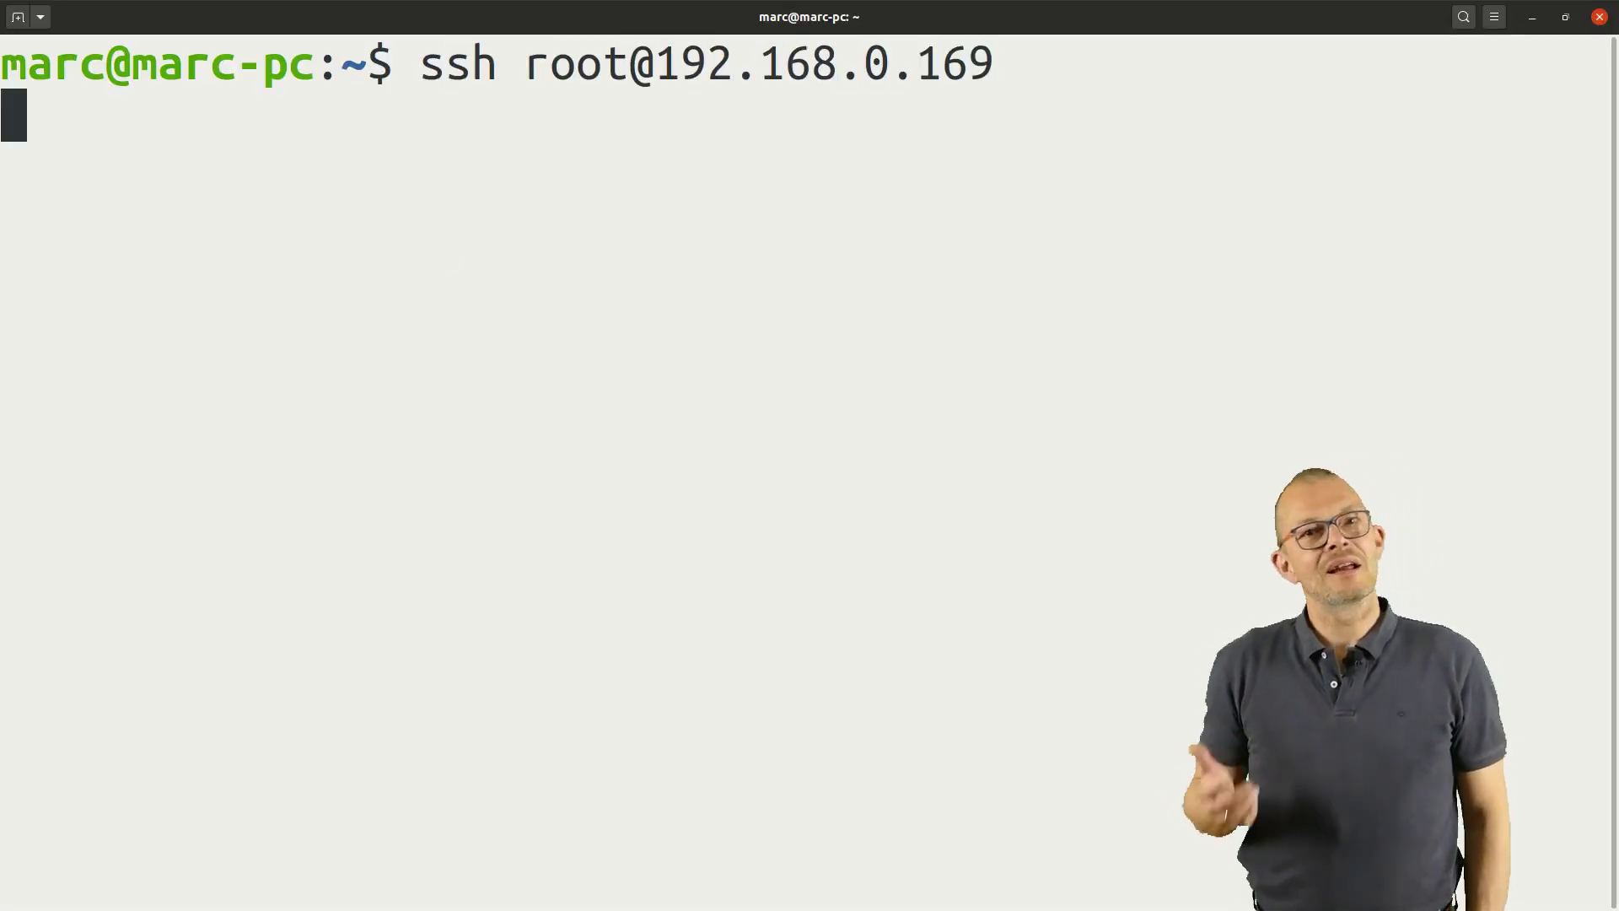
key(Return)
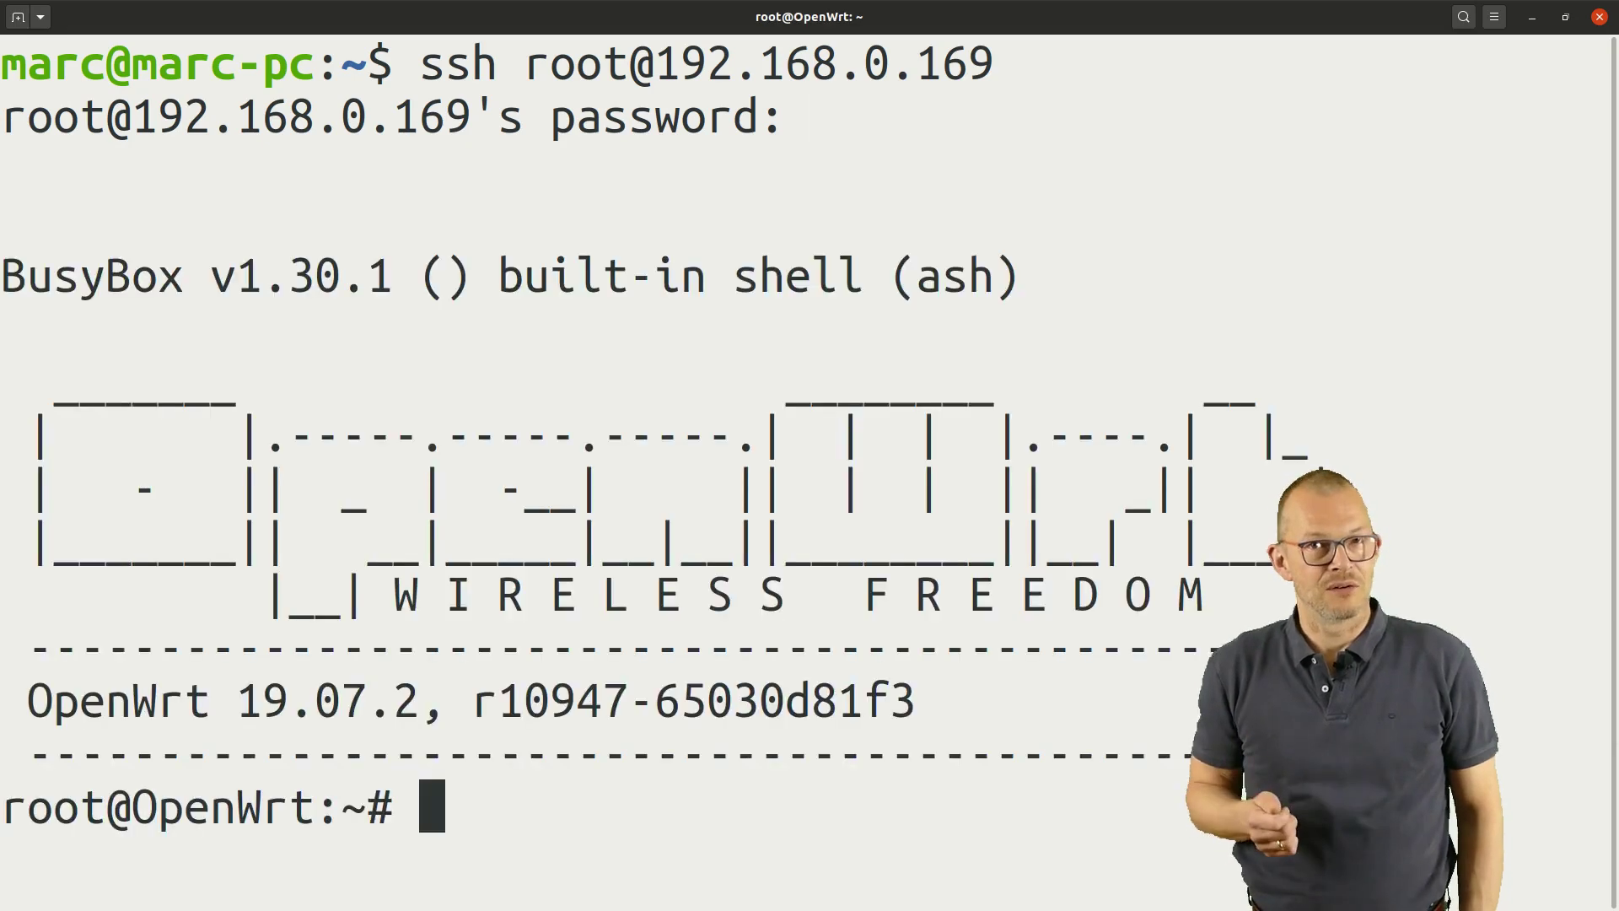
text(ls -al)
key(Return)
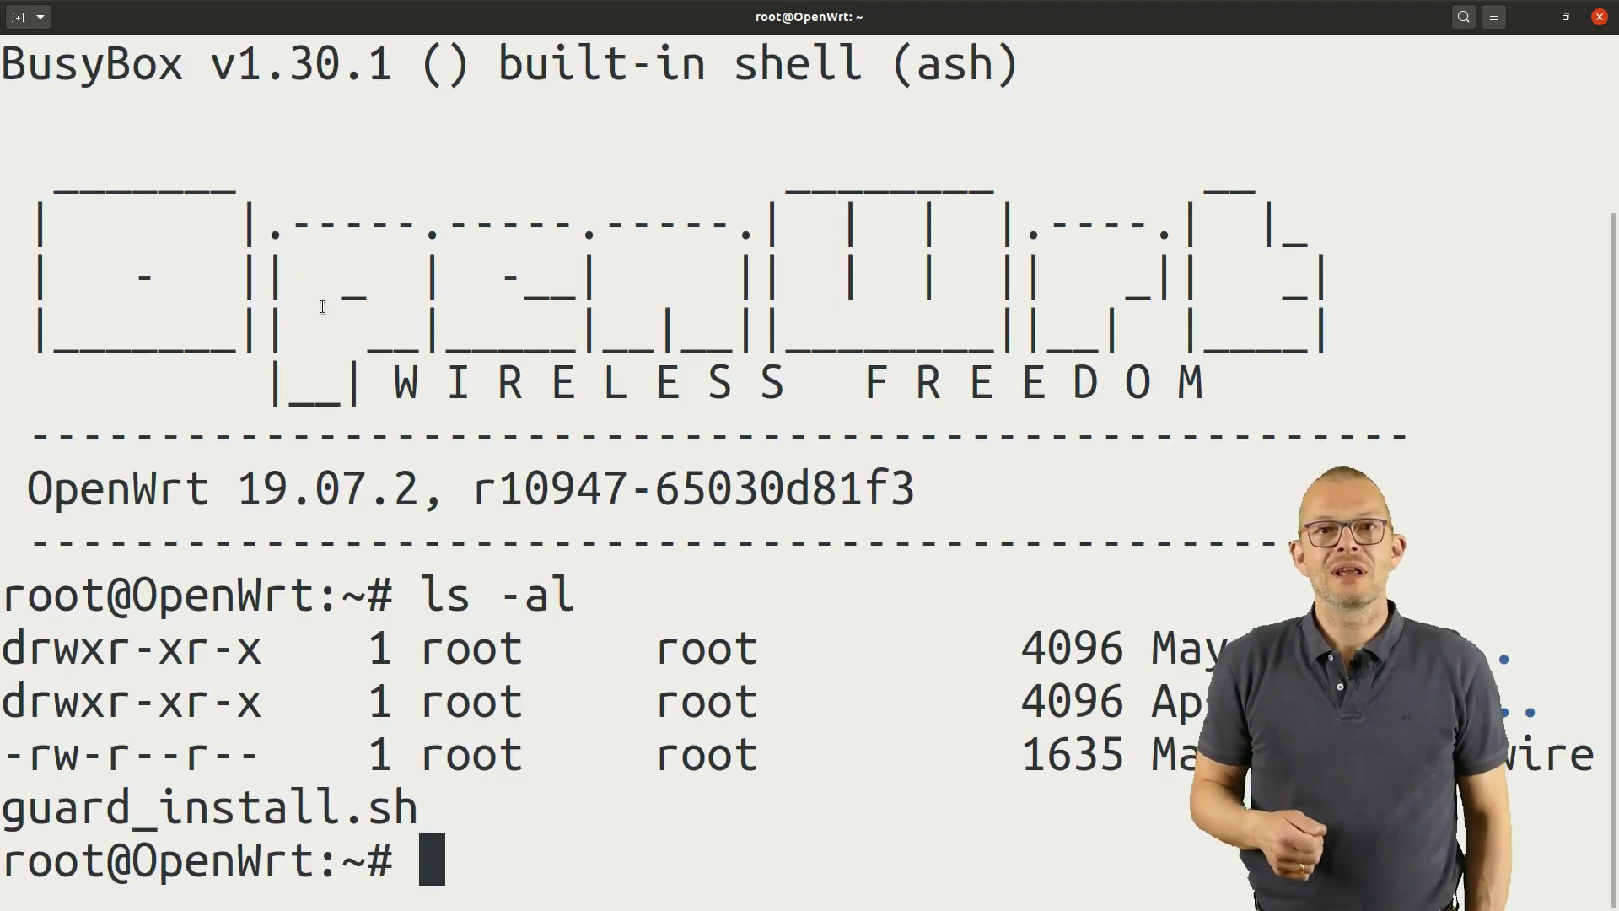
Make wireguard_install.sh executable with chmod 755, run it, and shrink the terminal font.
text(chmod 755 wi)
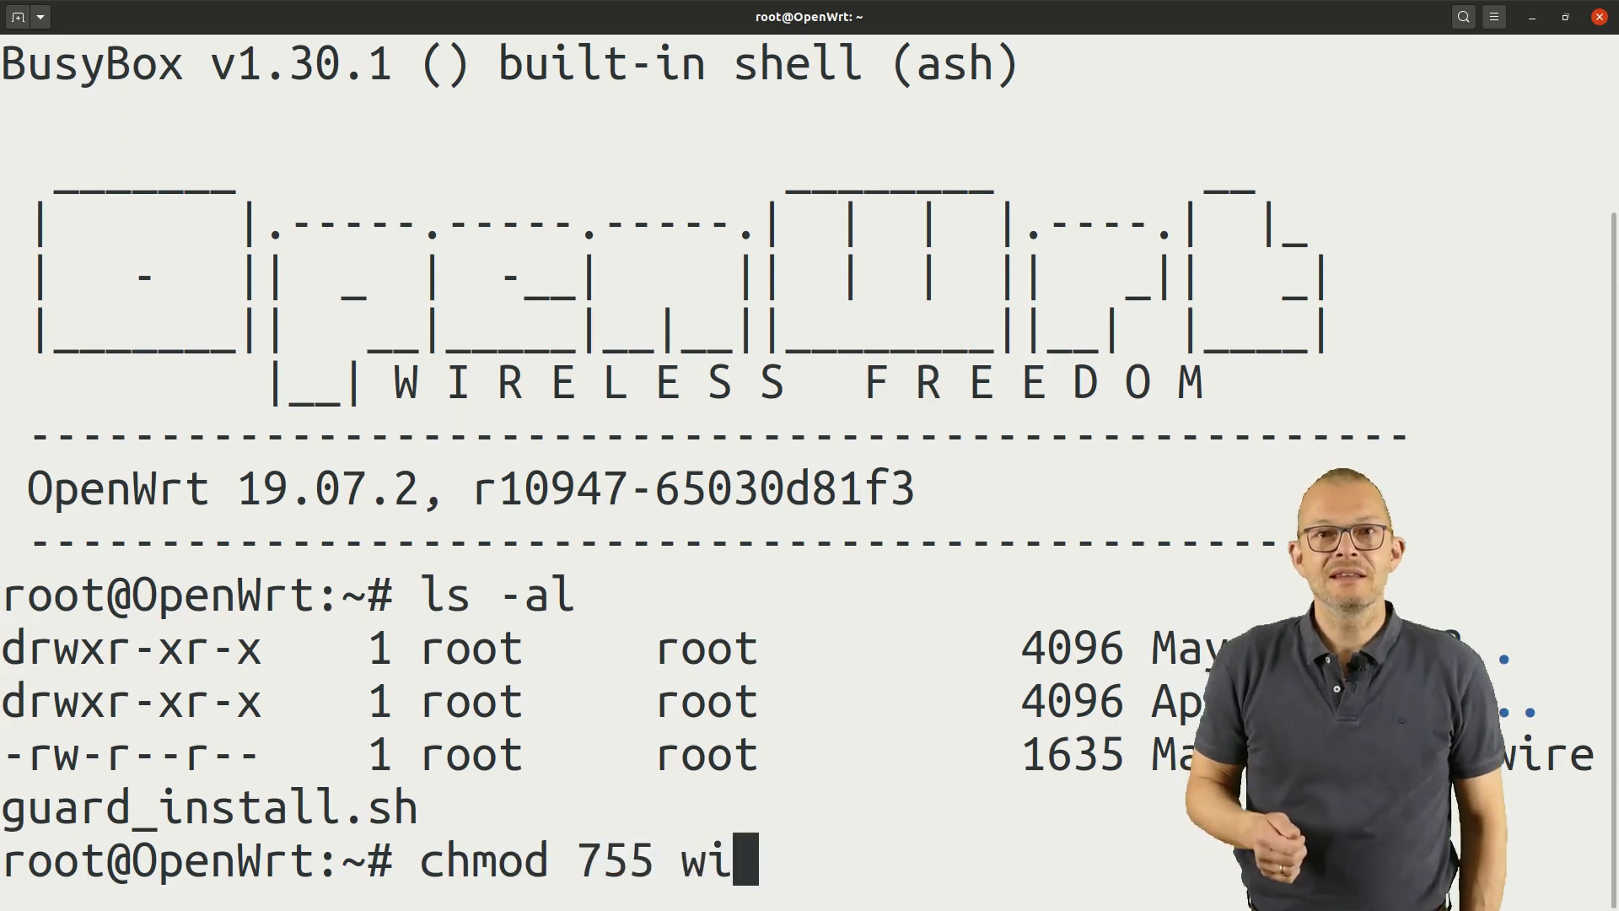
key(Tab)
key(Return)
text(./wir)
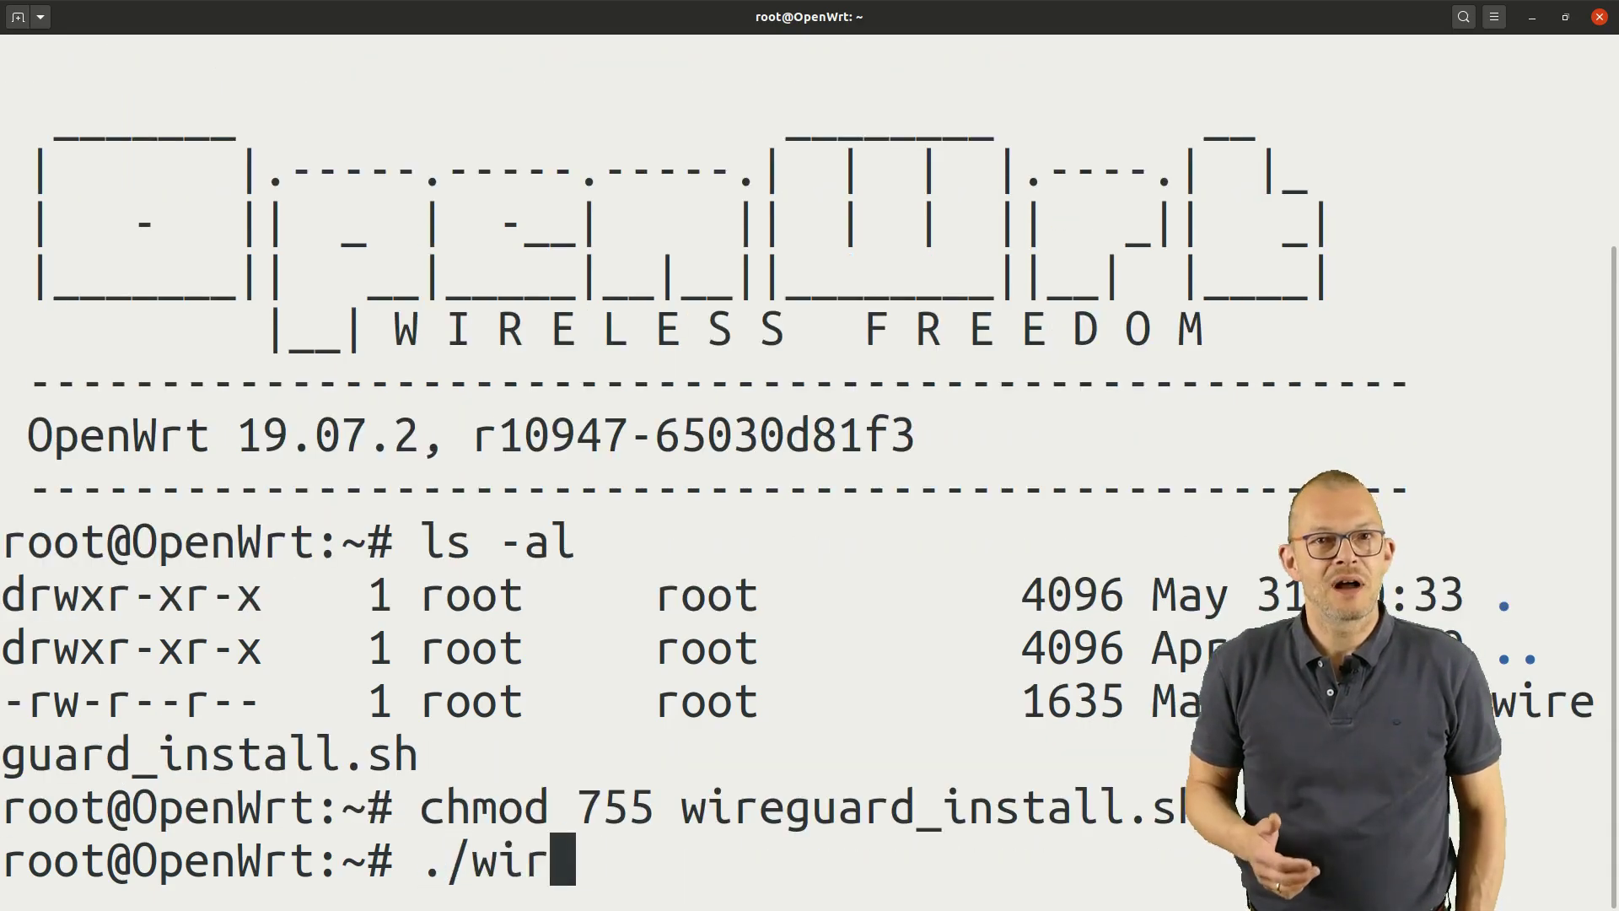
key(Tab)
key(Return)
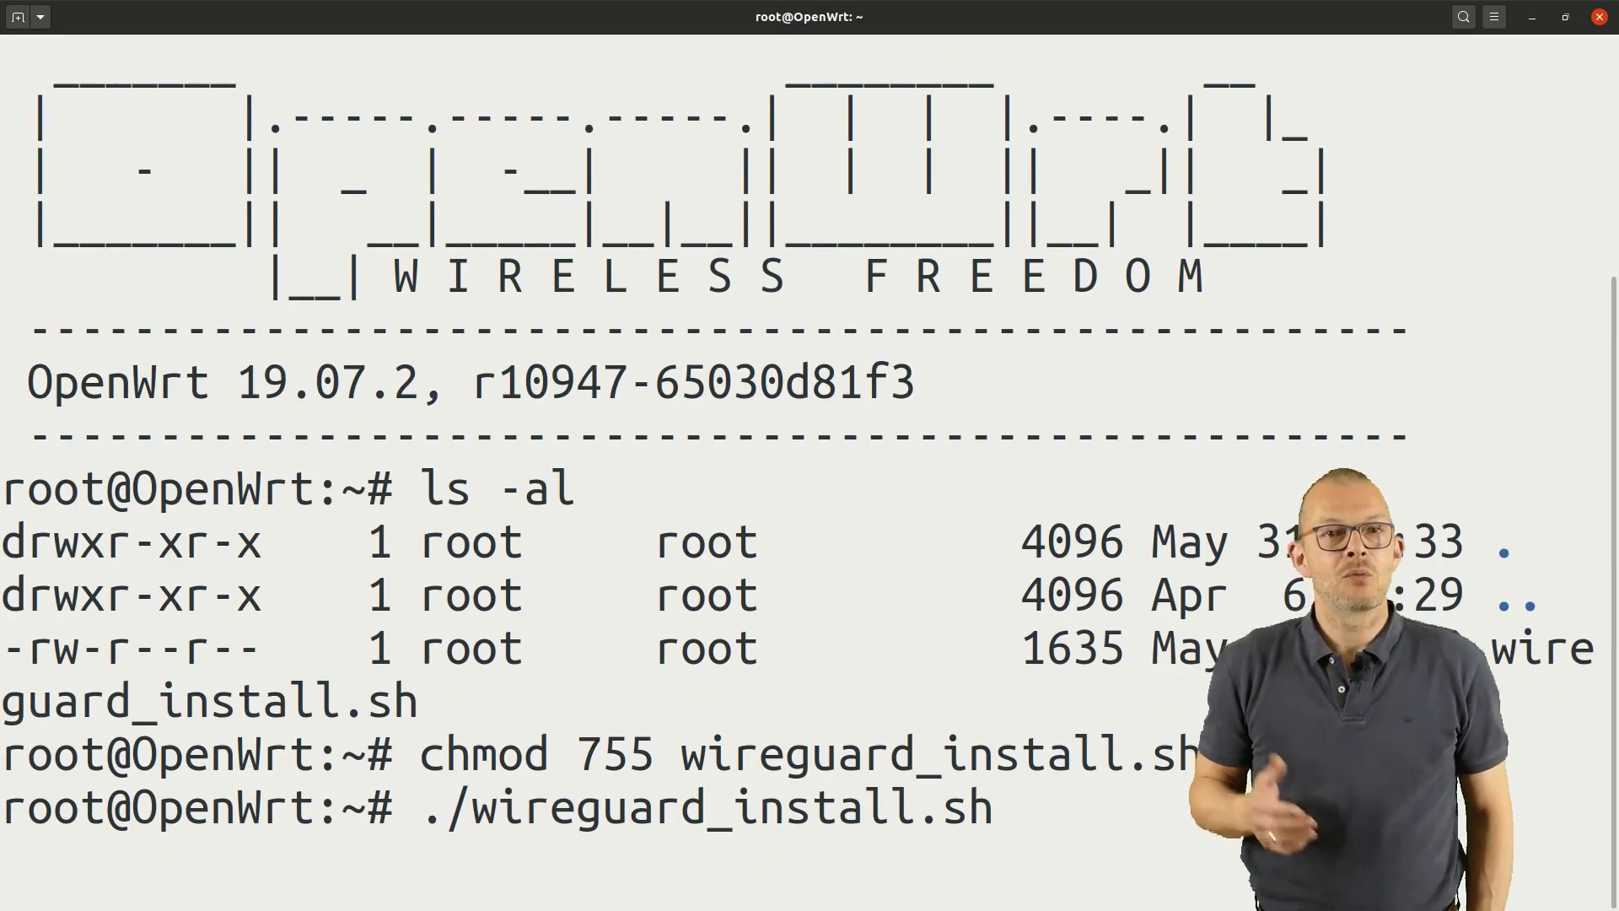
key(ctrl+minus)
key(ctrl+minus)
key(ctrl+minus)
key(ctrl+minus)
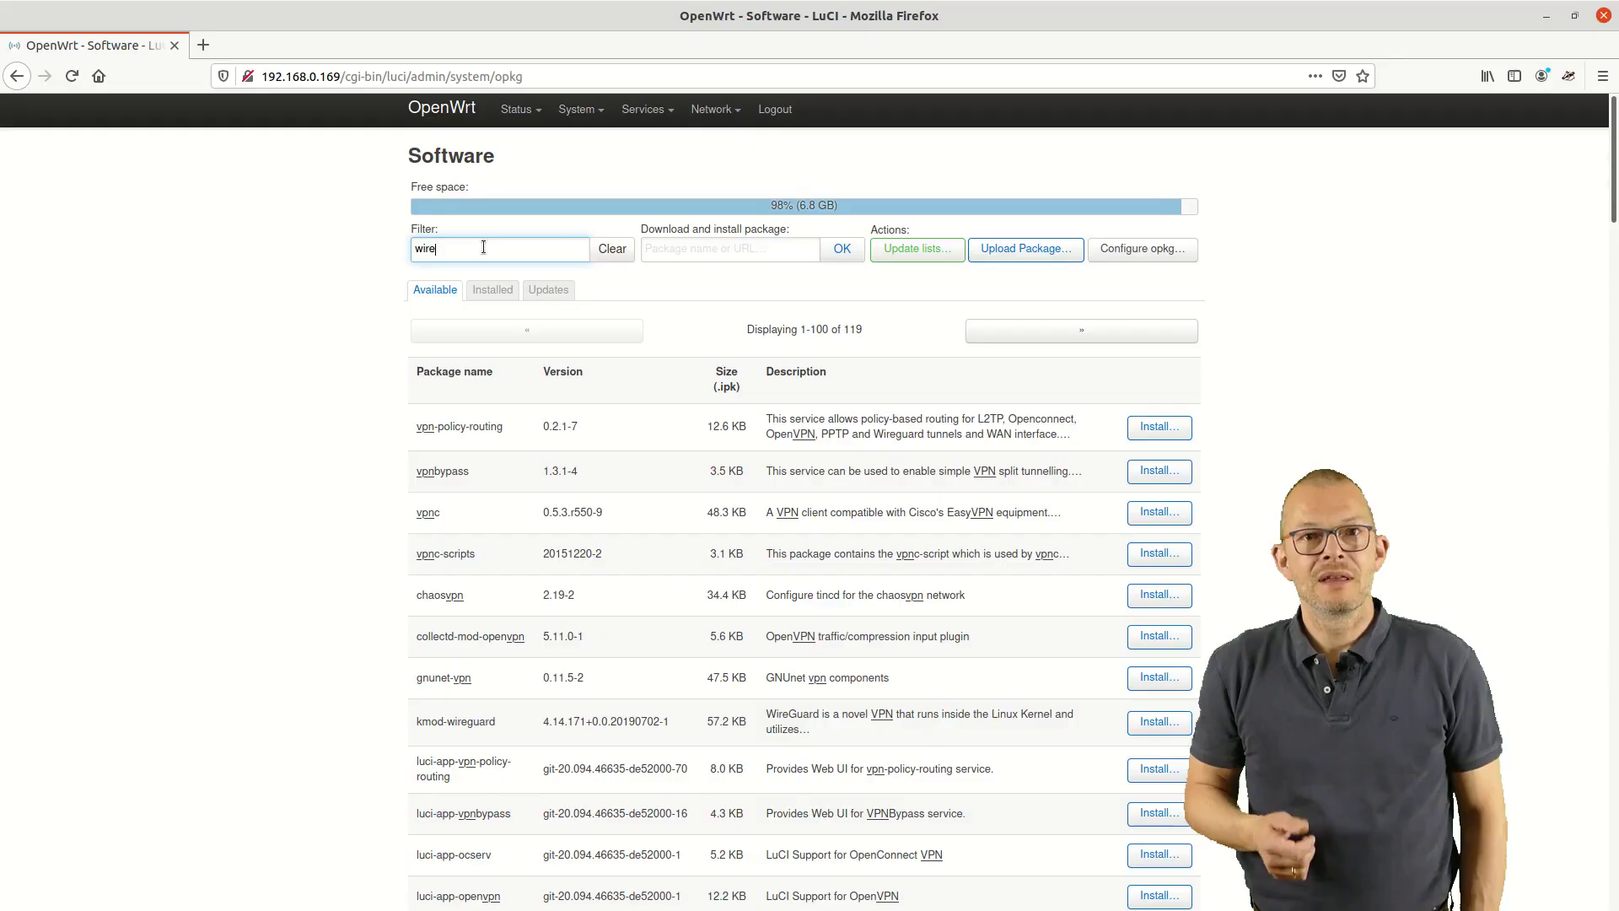
Filter the software list for 'wireguard' and open luci-app-wireguard's install details and dependencies.
text(gar)
key(BackSpace)
key(BackSpace)
key(BackSpace)
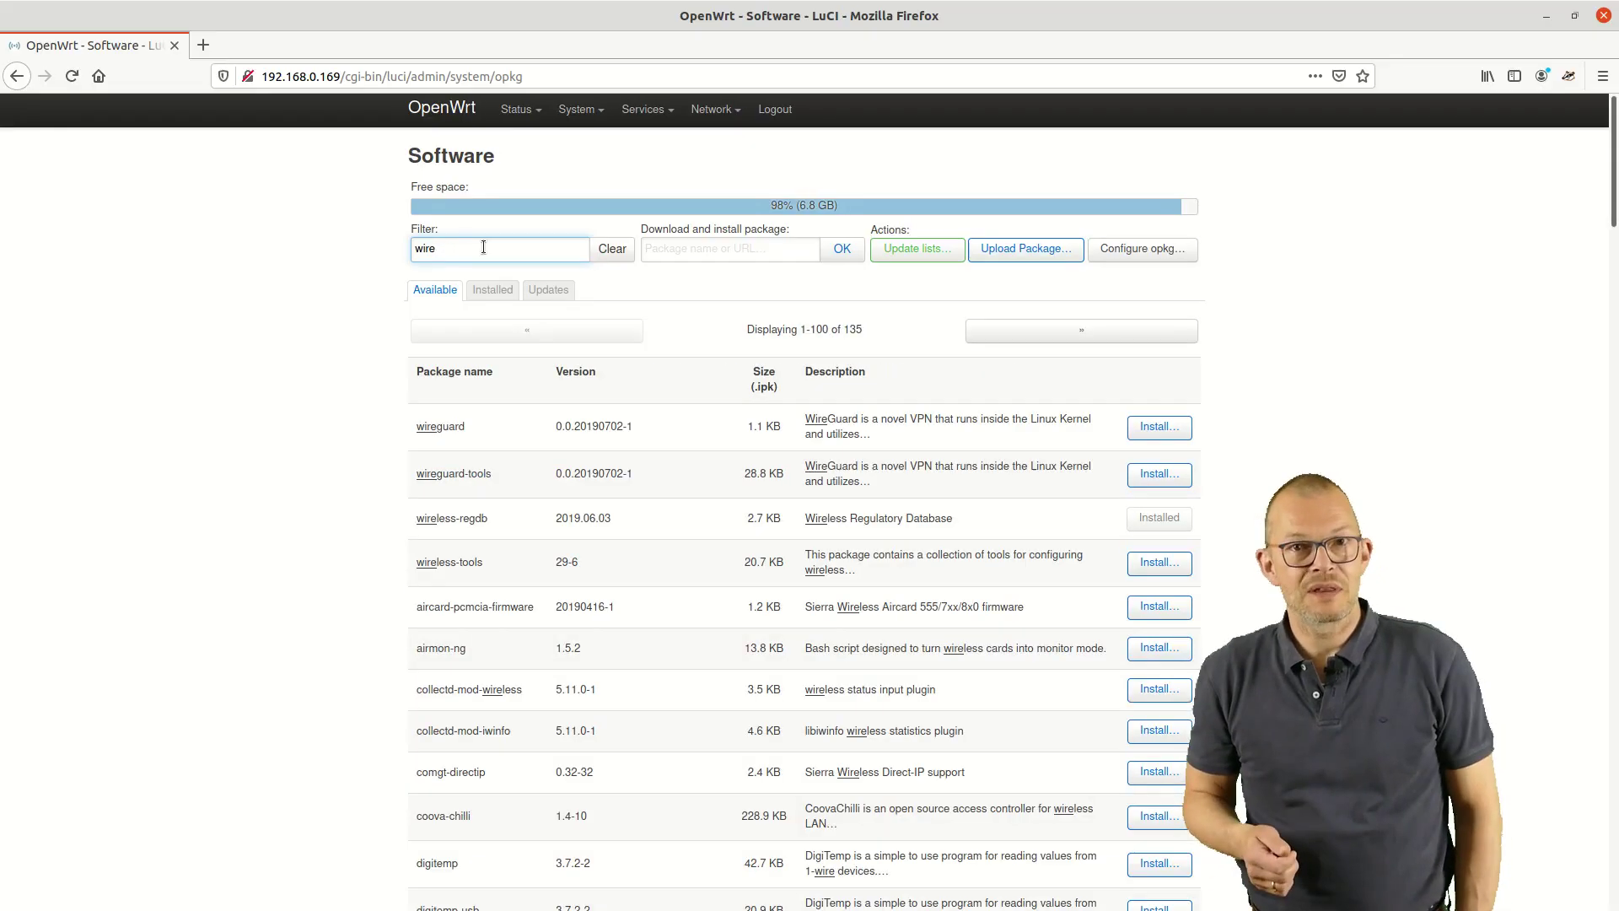
text(guard)
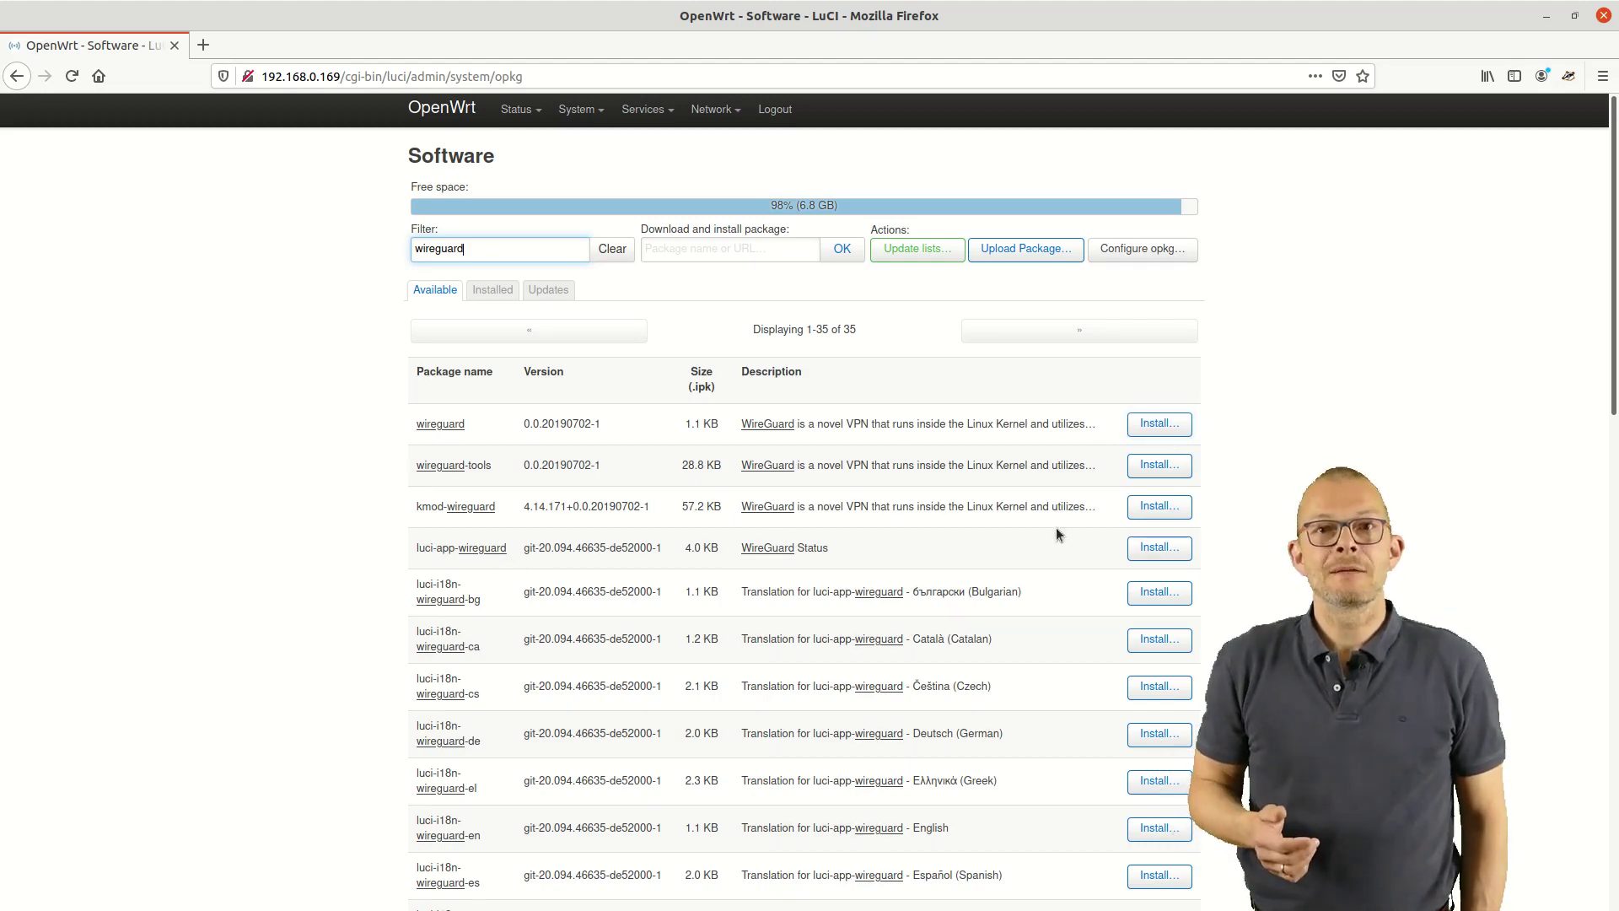
click(1147, 549)
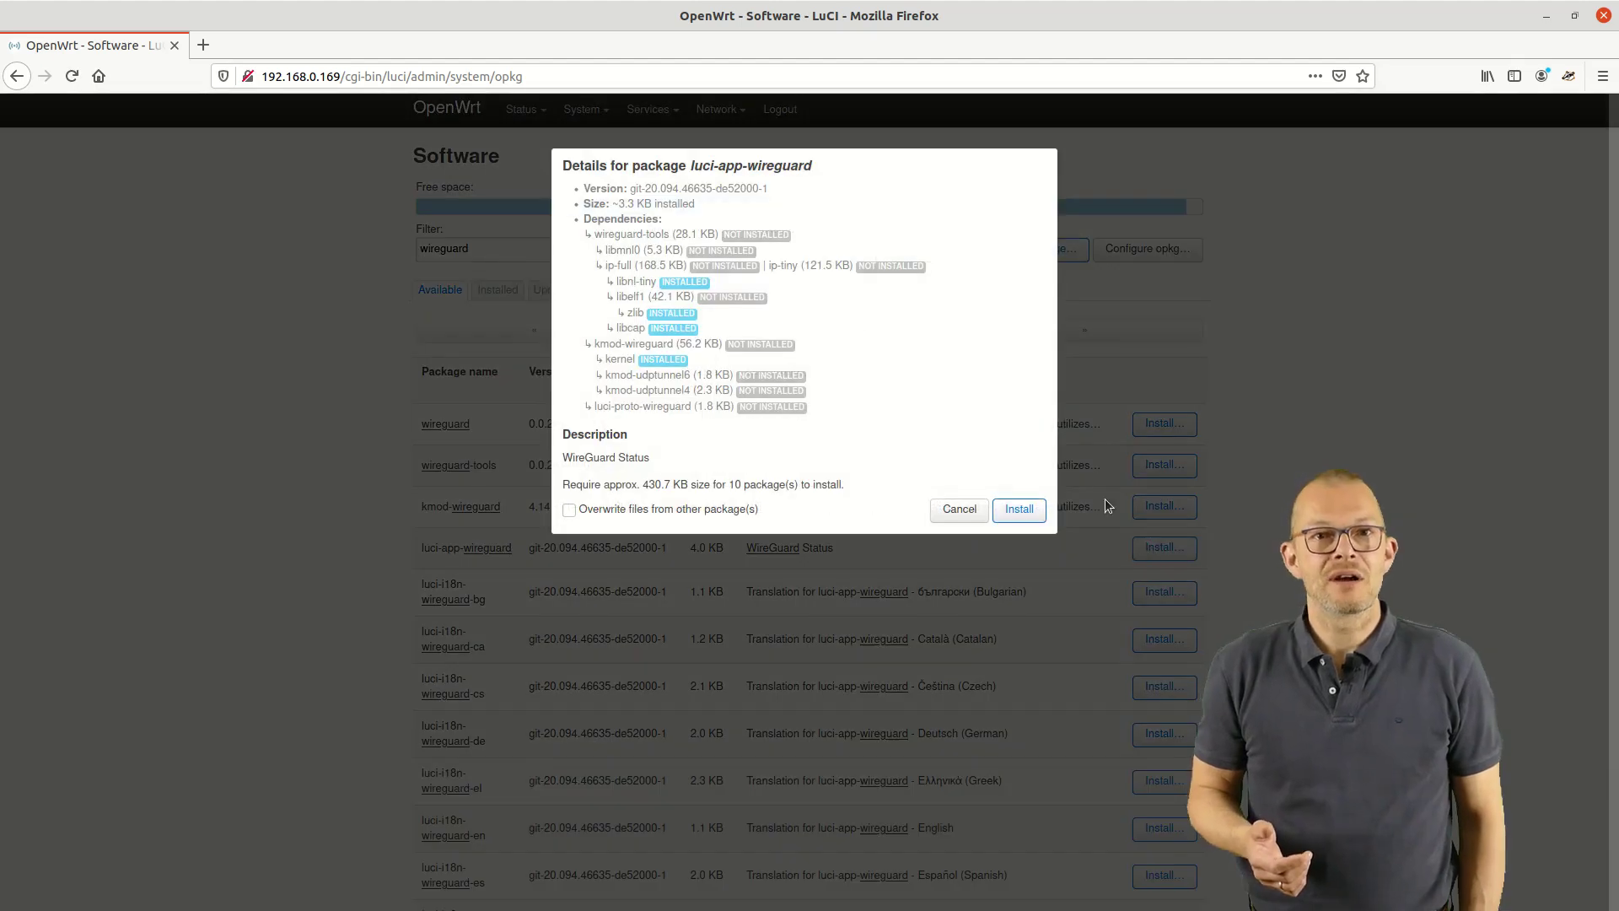
mouse_move(672, 235)
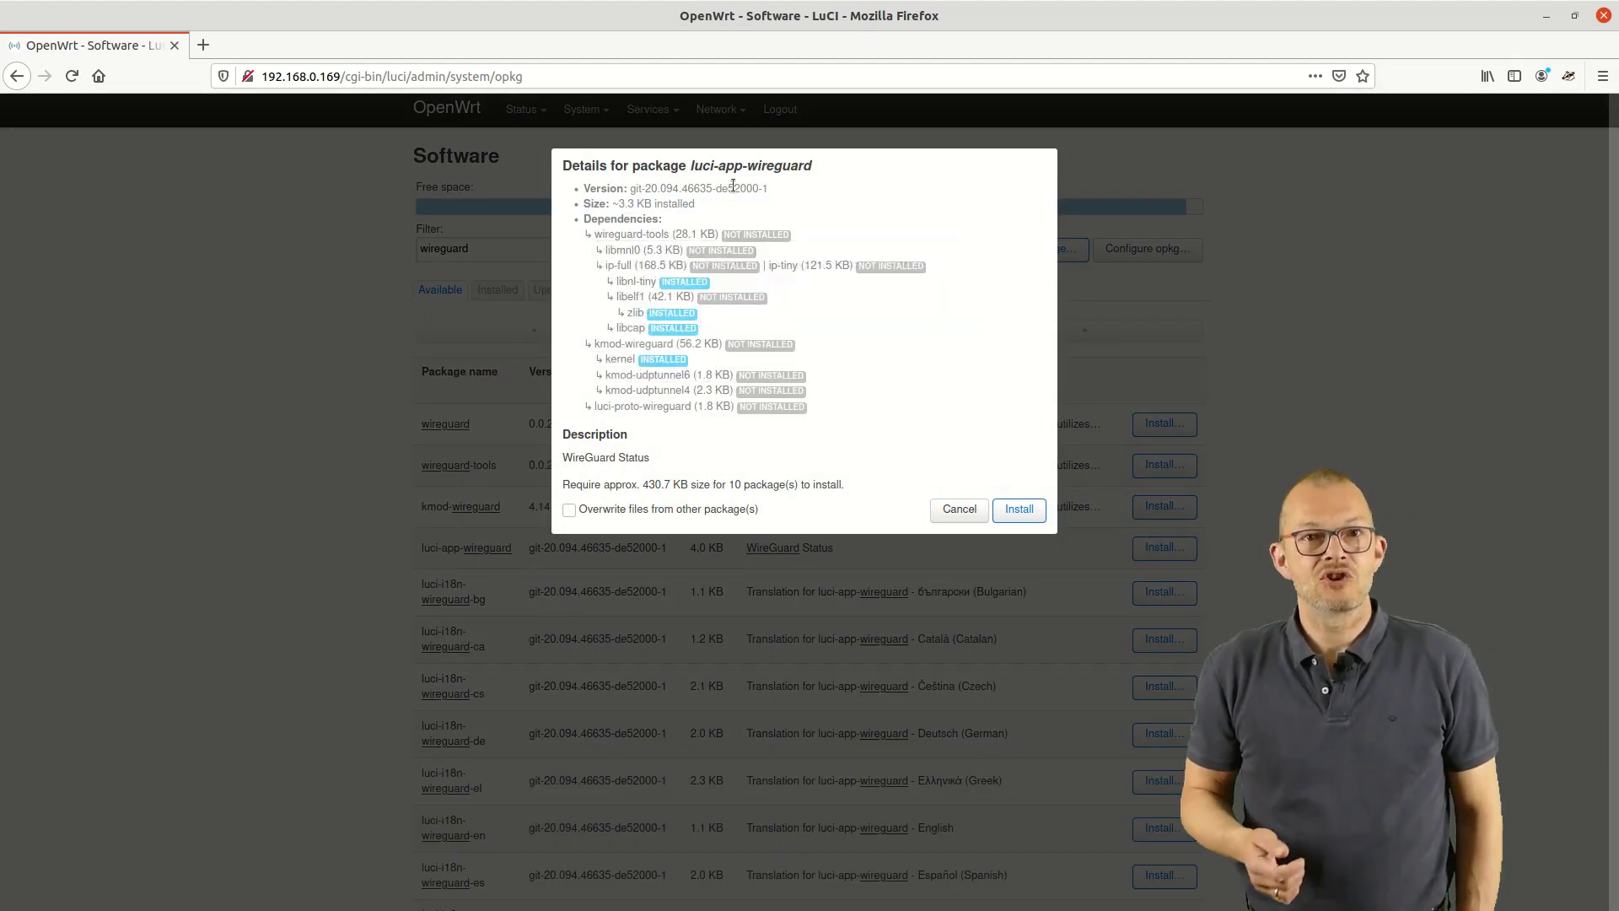
mouse_move(684, 341)
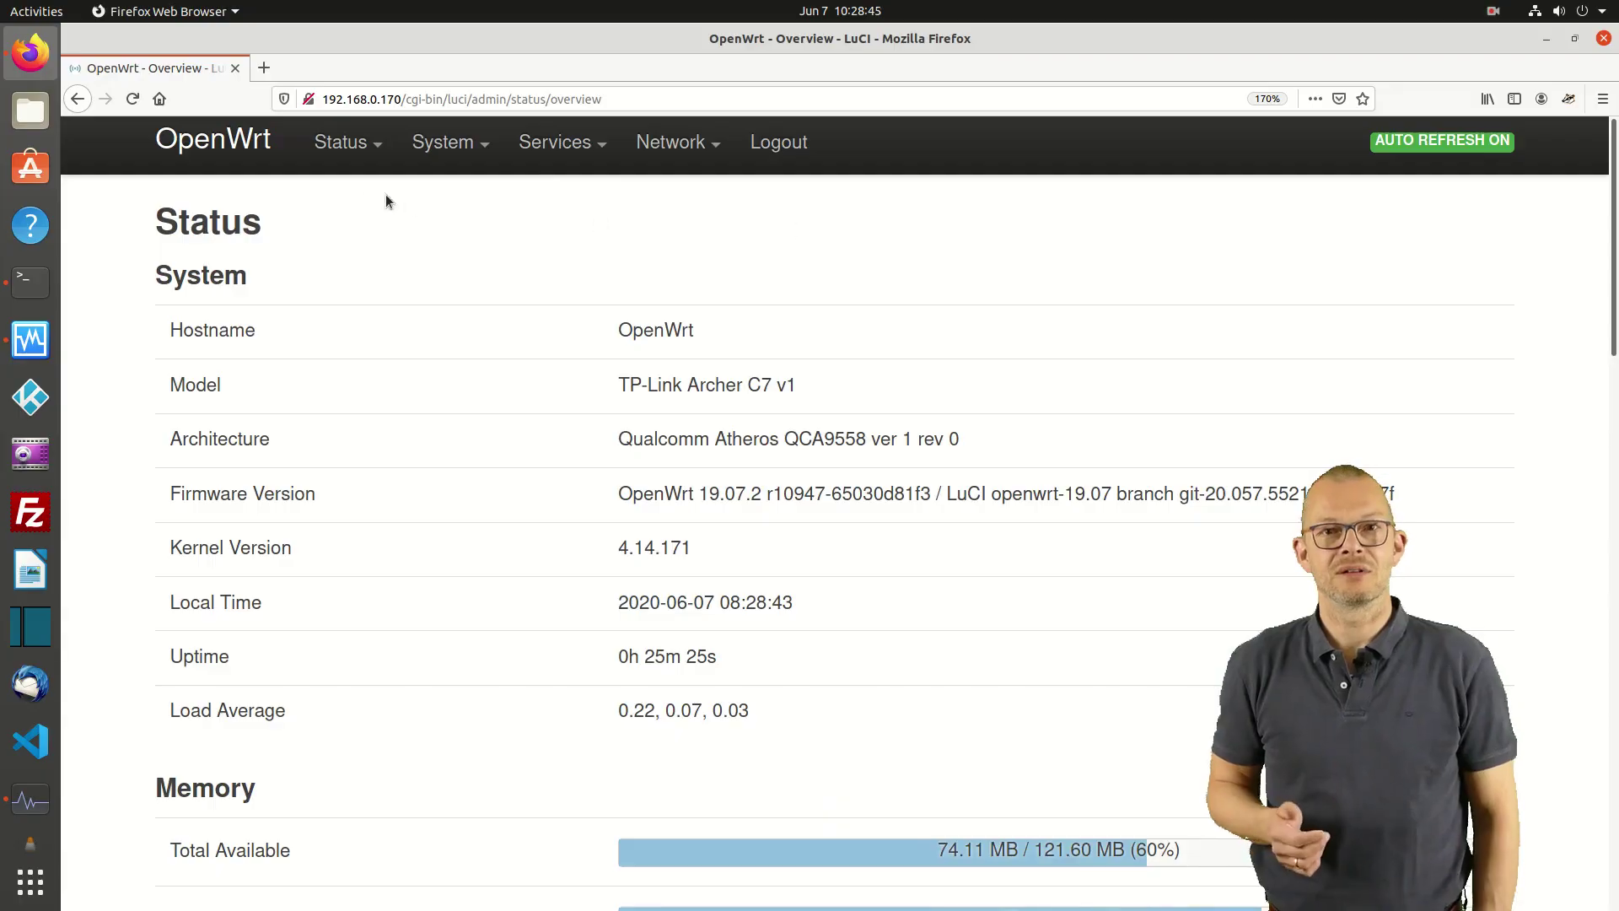
Show wg0's QR-code section on WireGuard Status and select the note about installing qrencode.
mouse_move(370, 217)
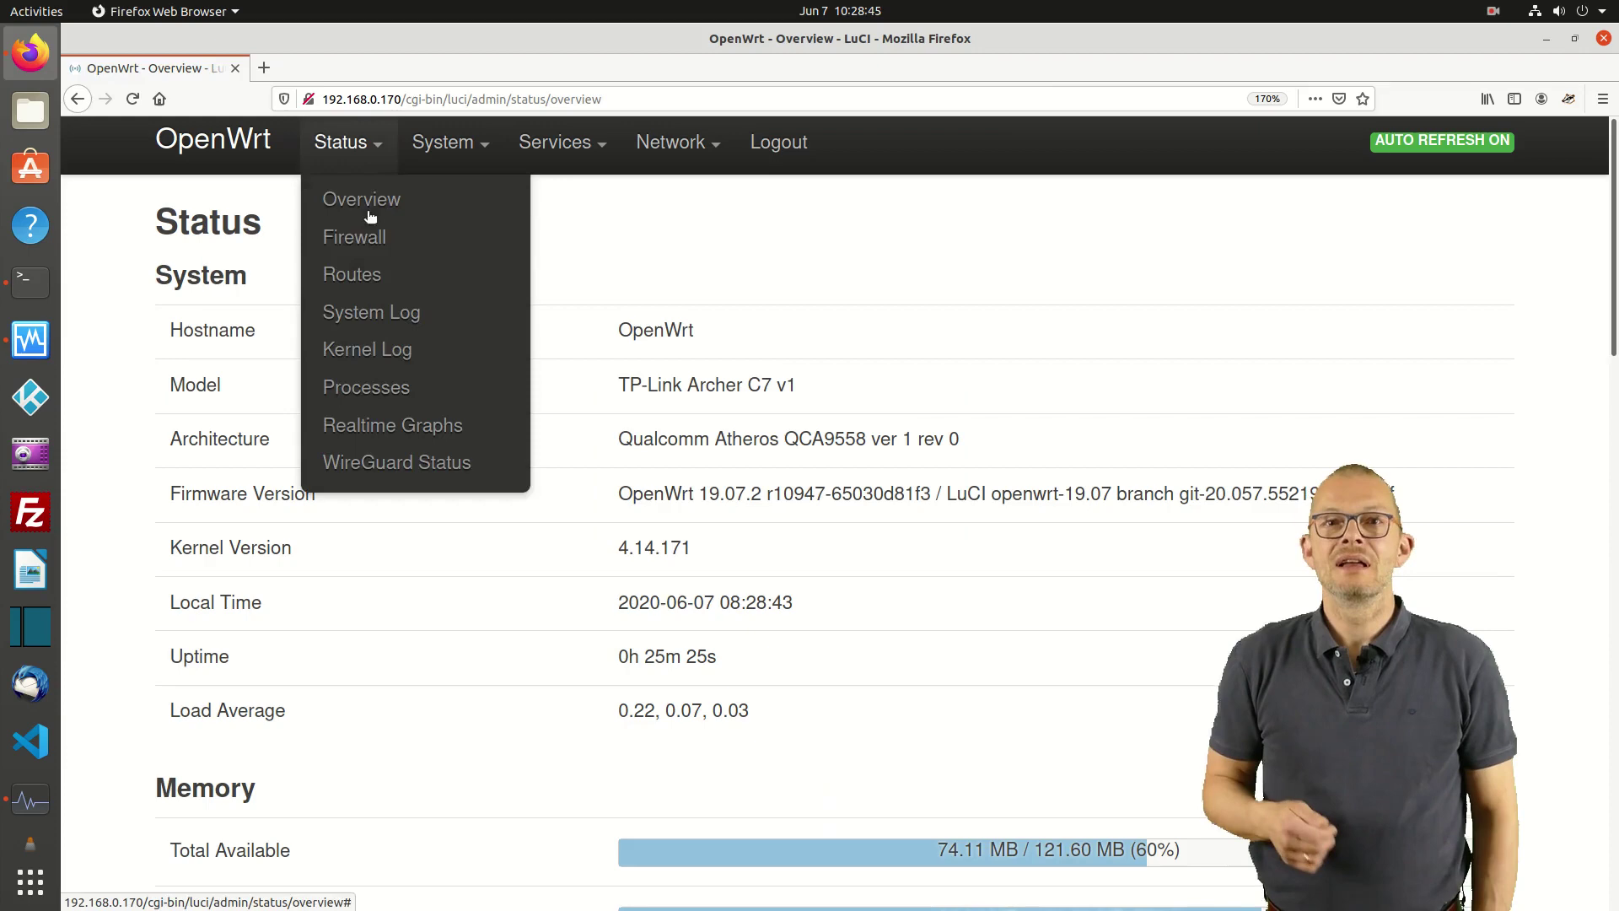
click(353, 460)
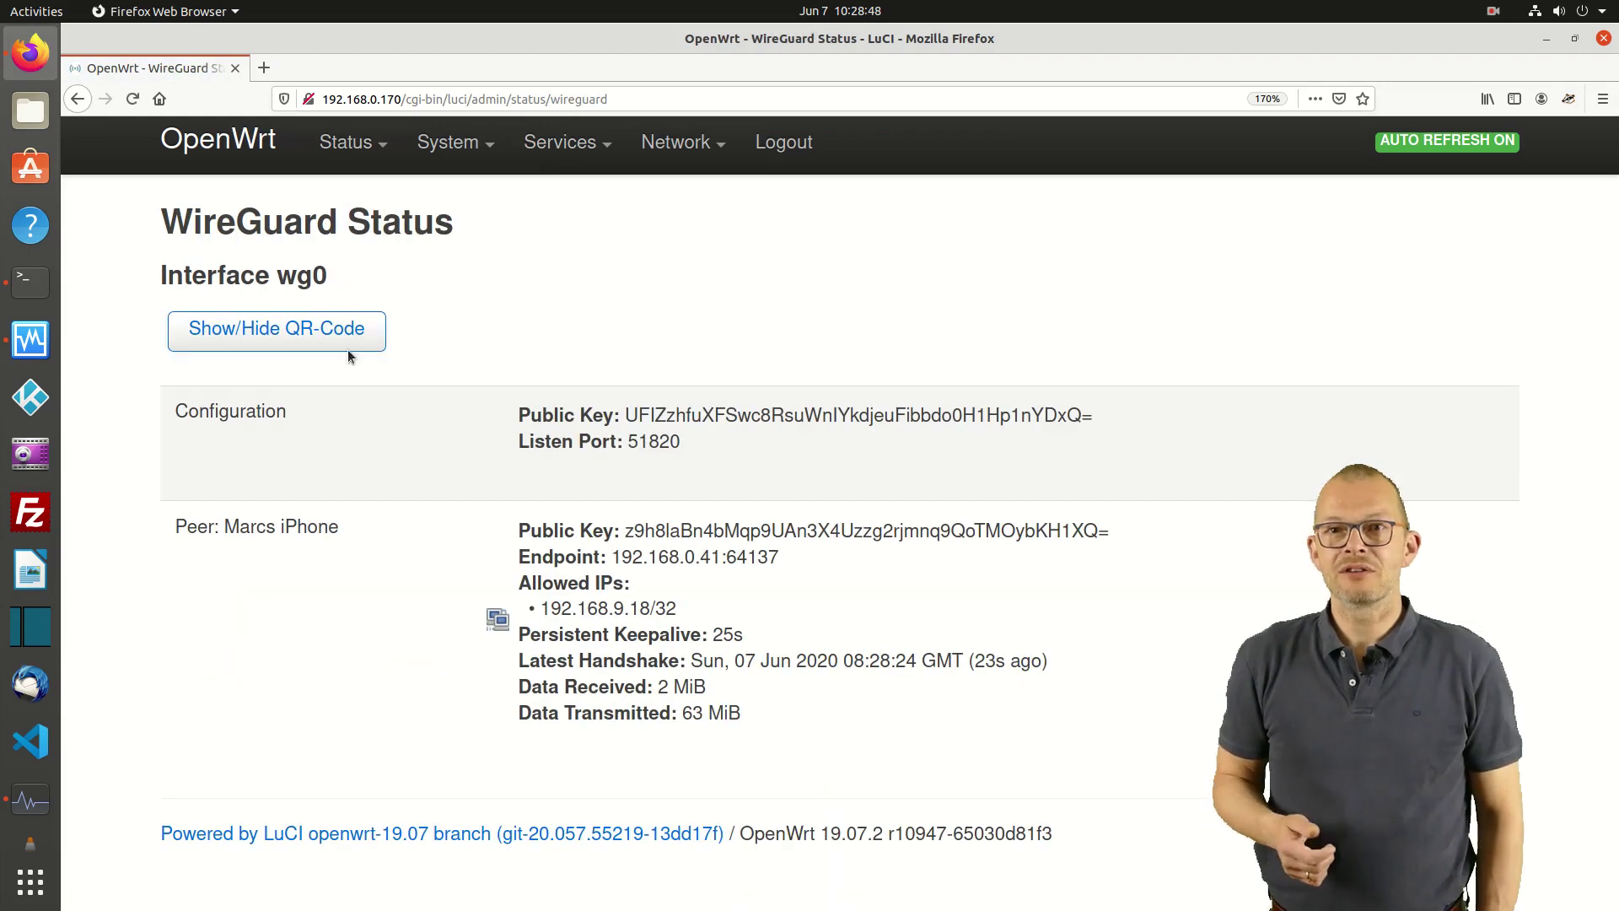
click(348, 350)
drag(656, 533, 154, 530)
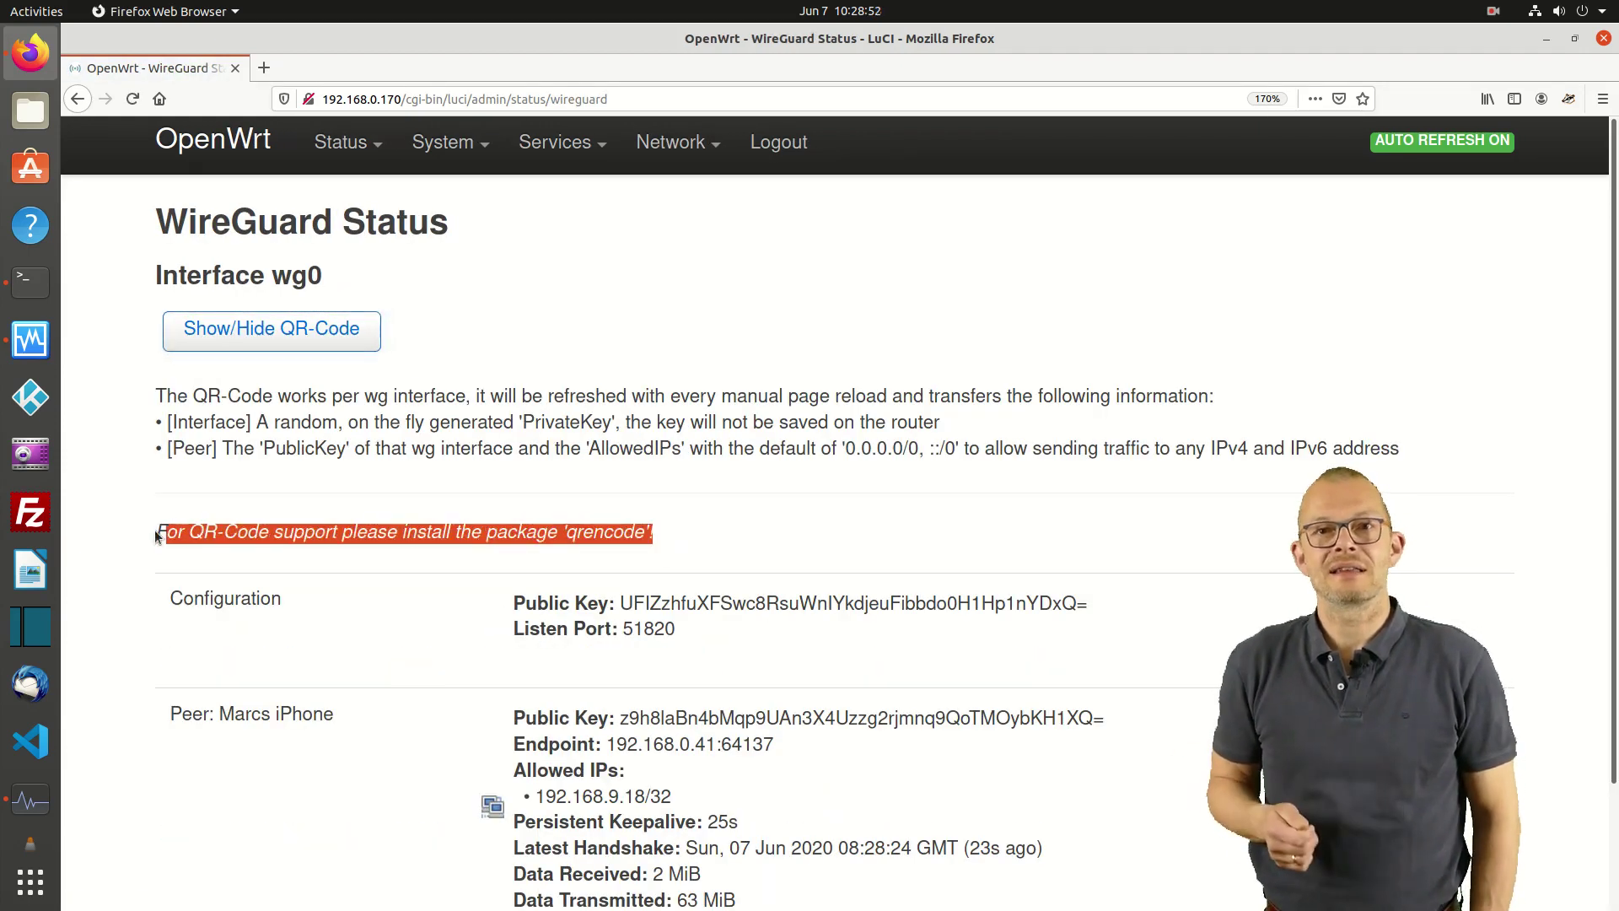
Filter System > Software for qrencode, install it, and dismiss the finished output.
mouse_move(442, 142)
click(458, 274)
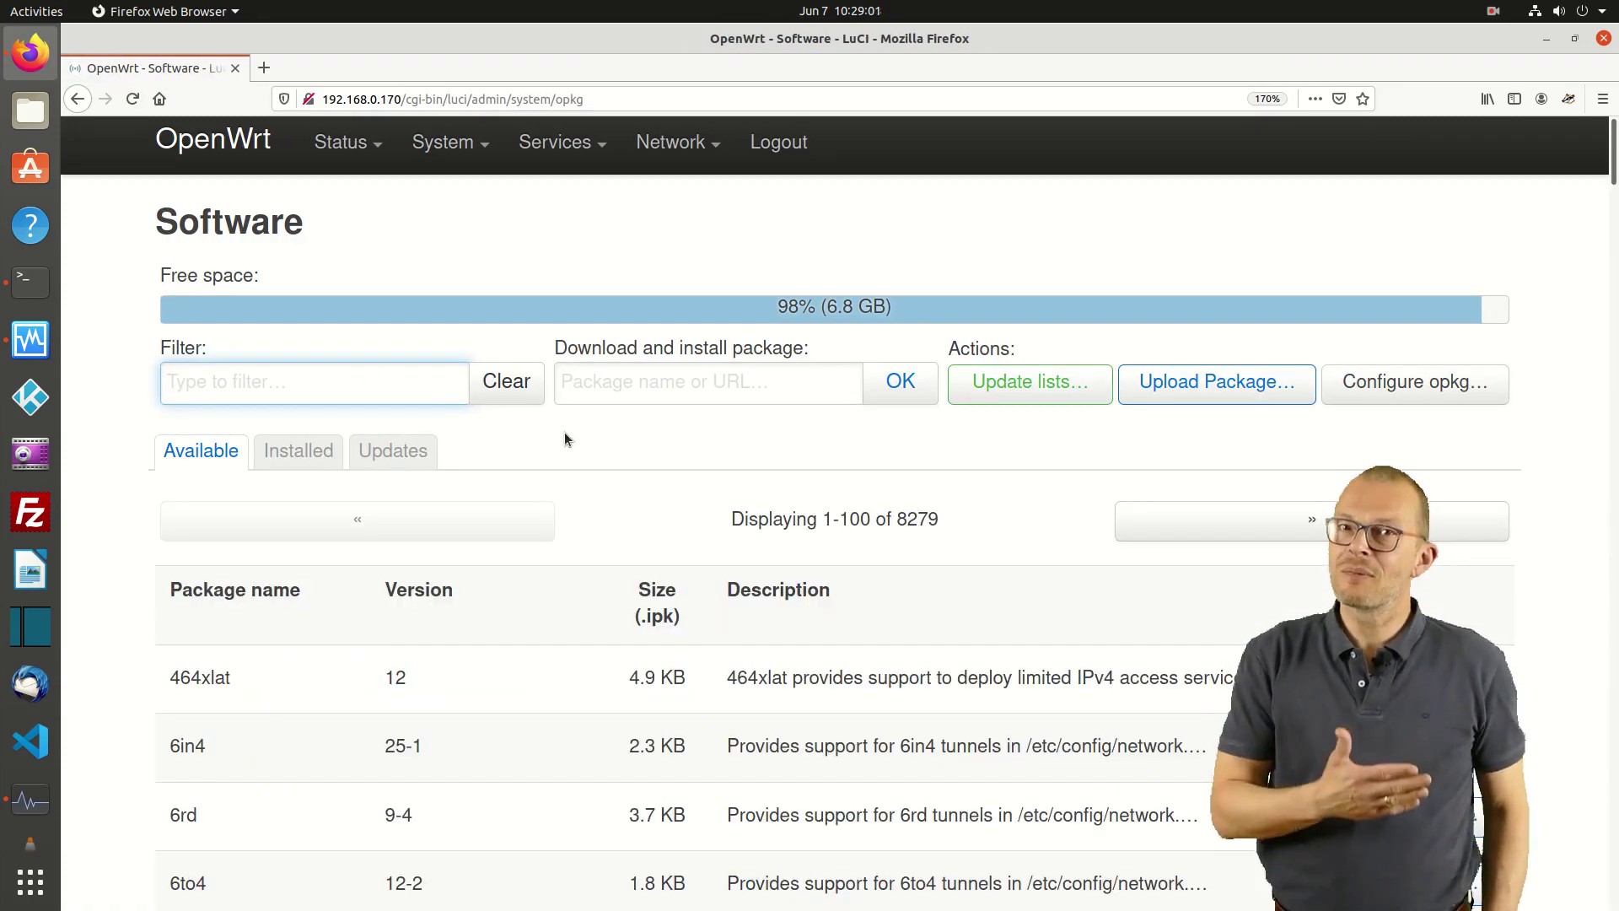
text(qrencode)
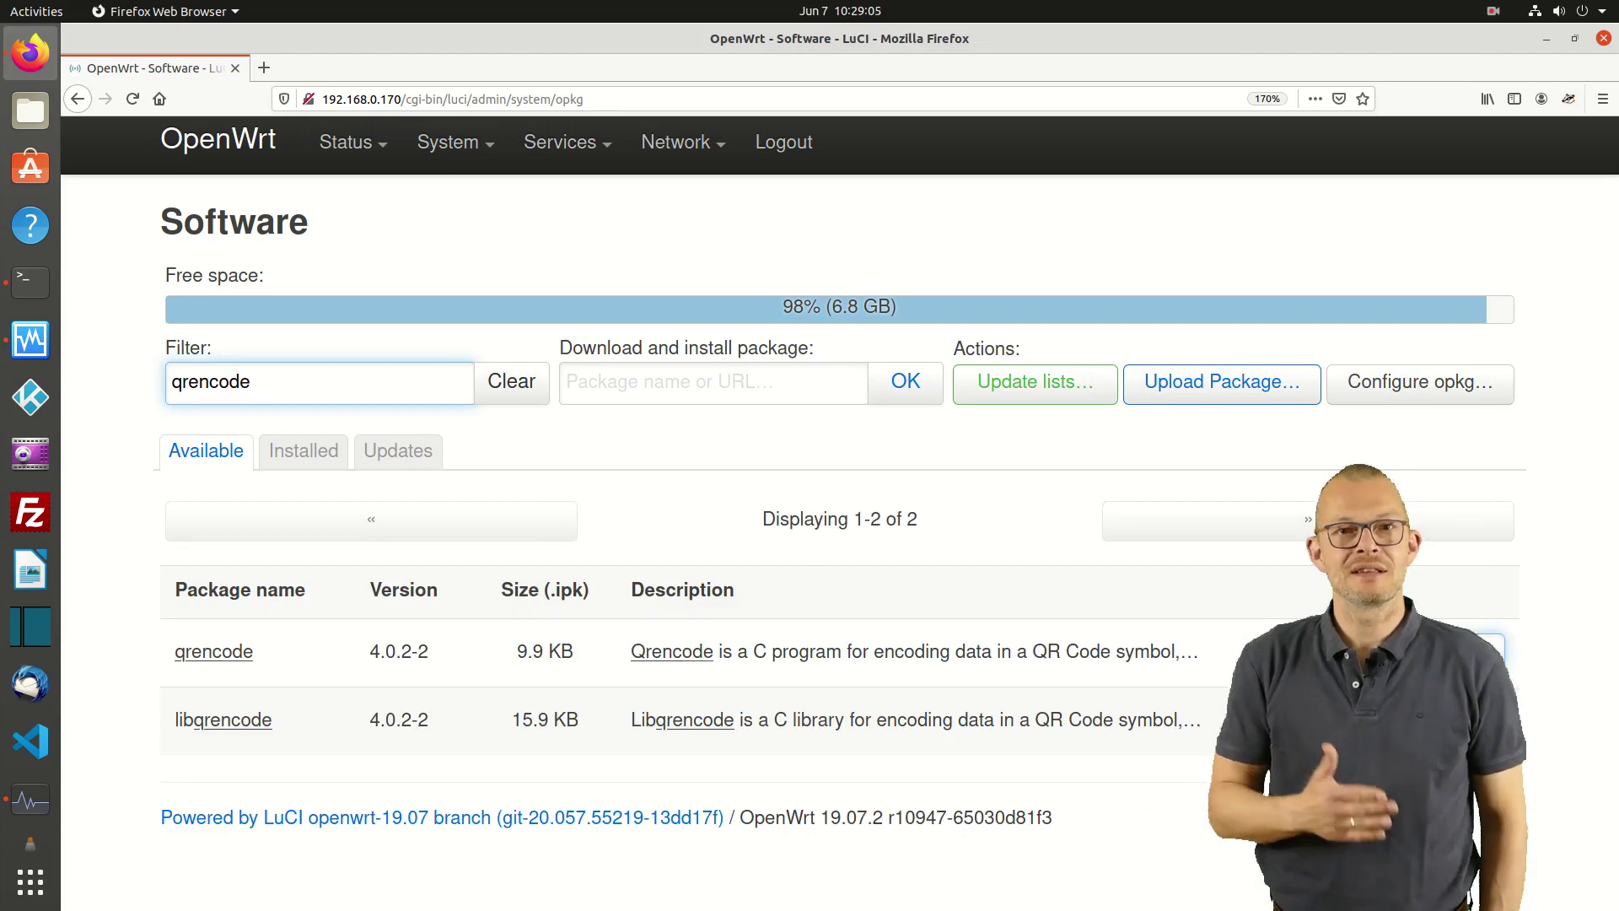
click(1472, 651)
click(1206, 581)
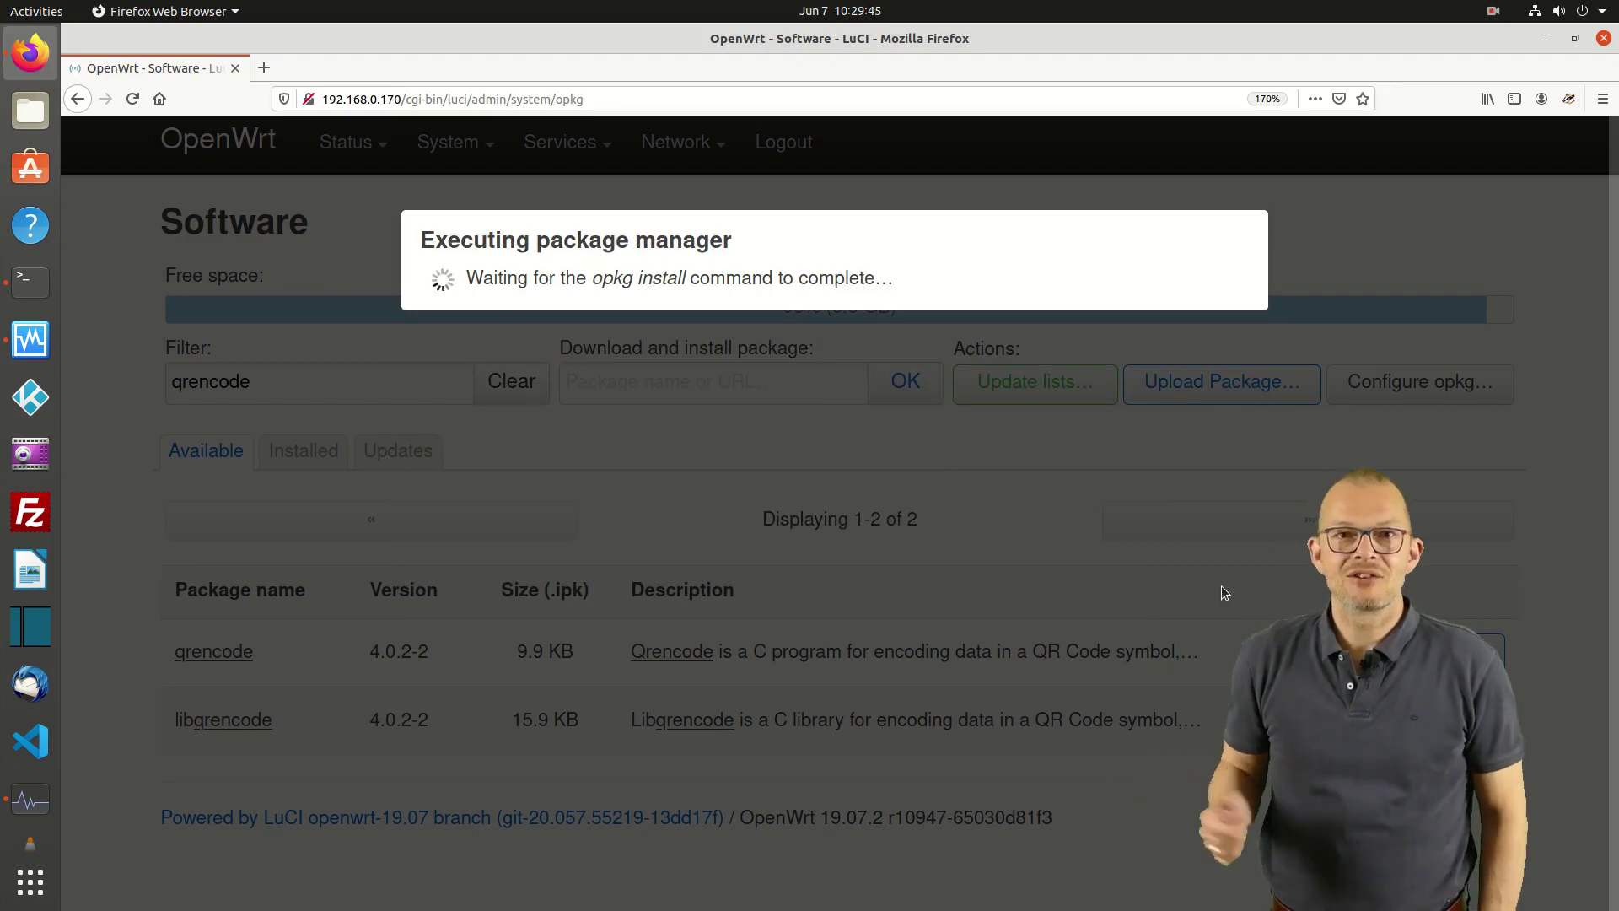
click(1206, 498)
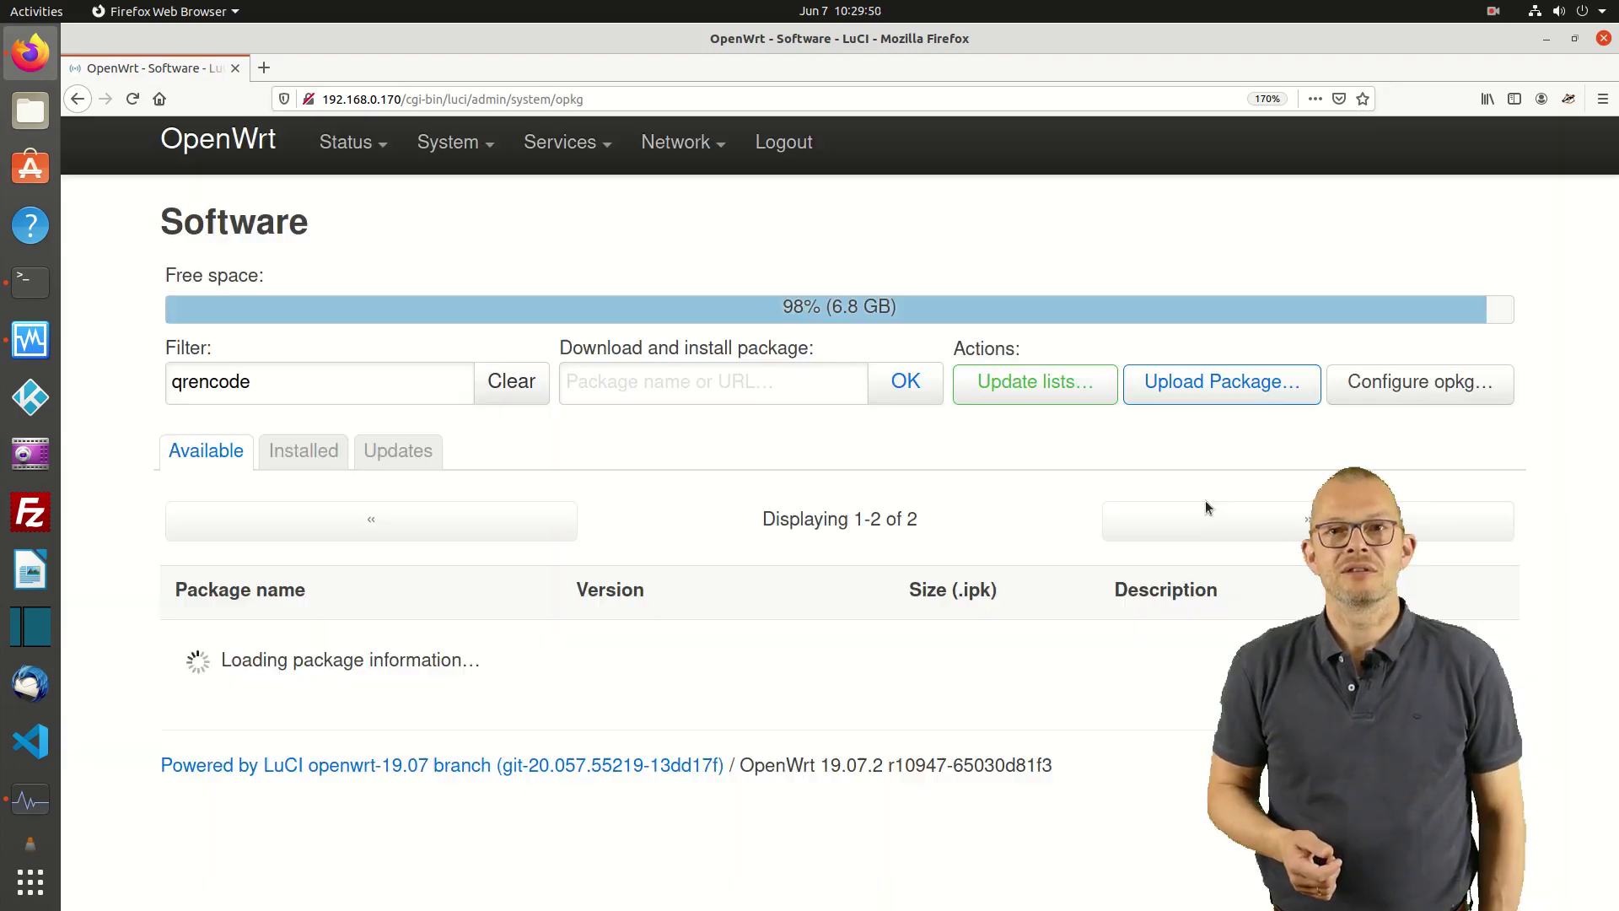
Display wg0's QR code on WireGuard Status and save the scanned iPhone tunnel as newtunnel.
mouse_move(346, 142)
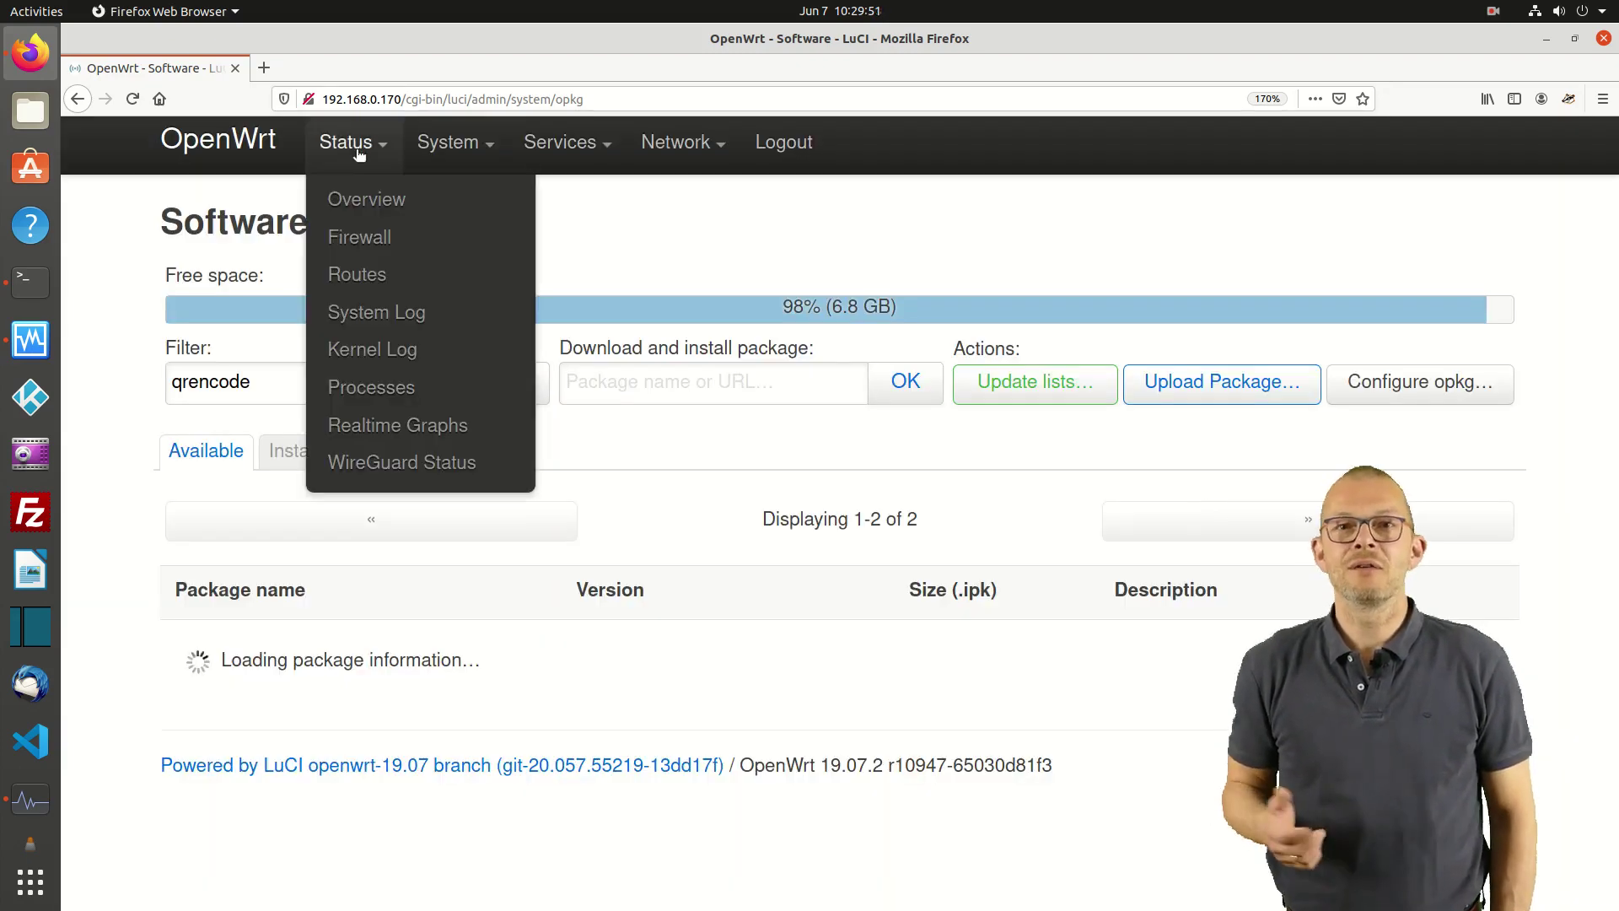
click(369, 460)
click(272, 329)
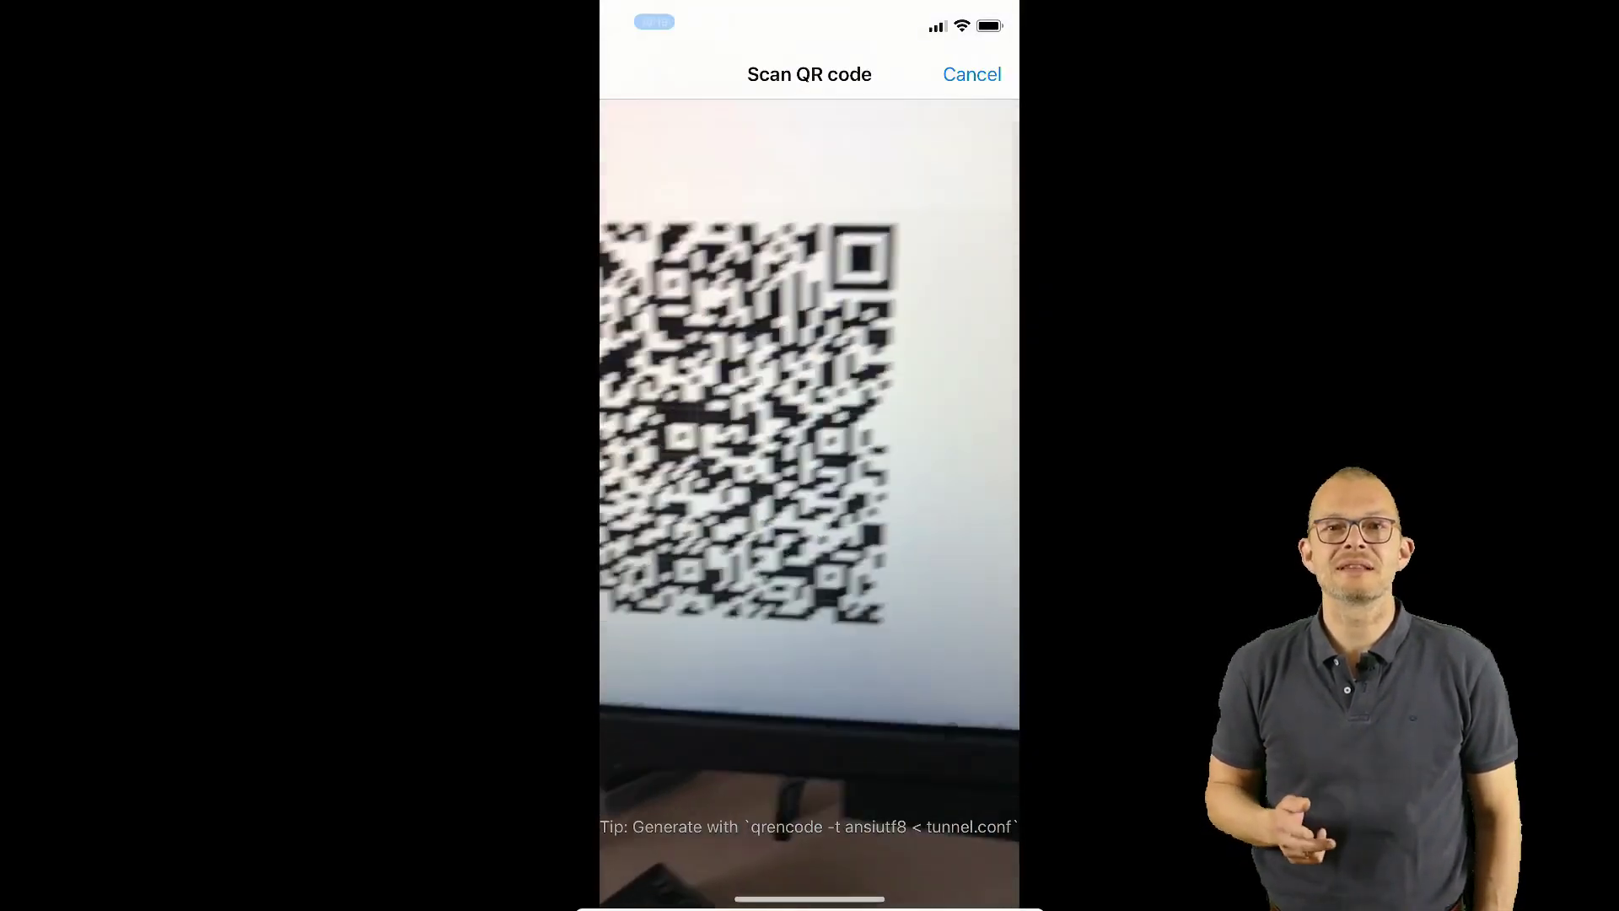
text(n)
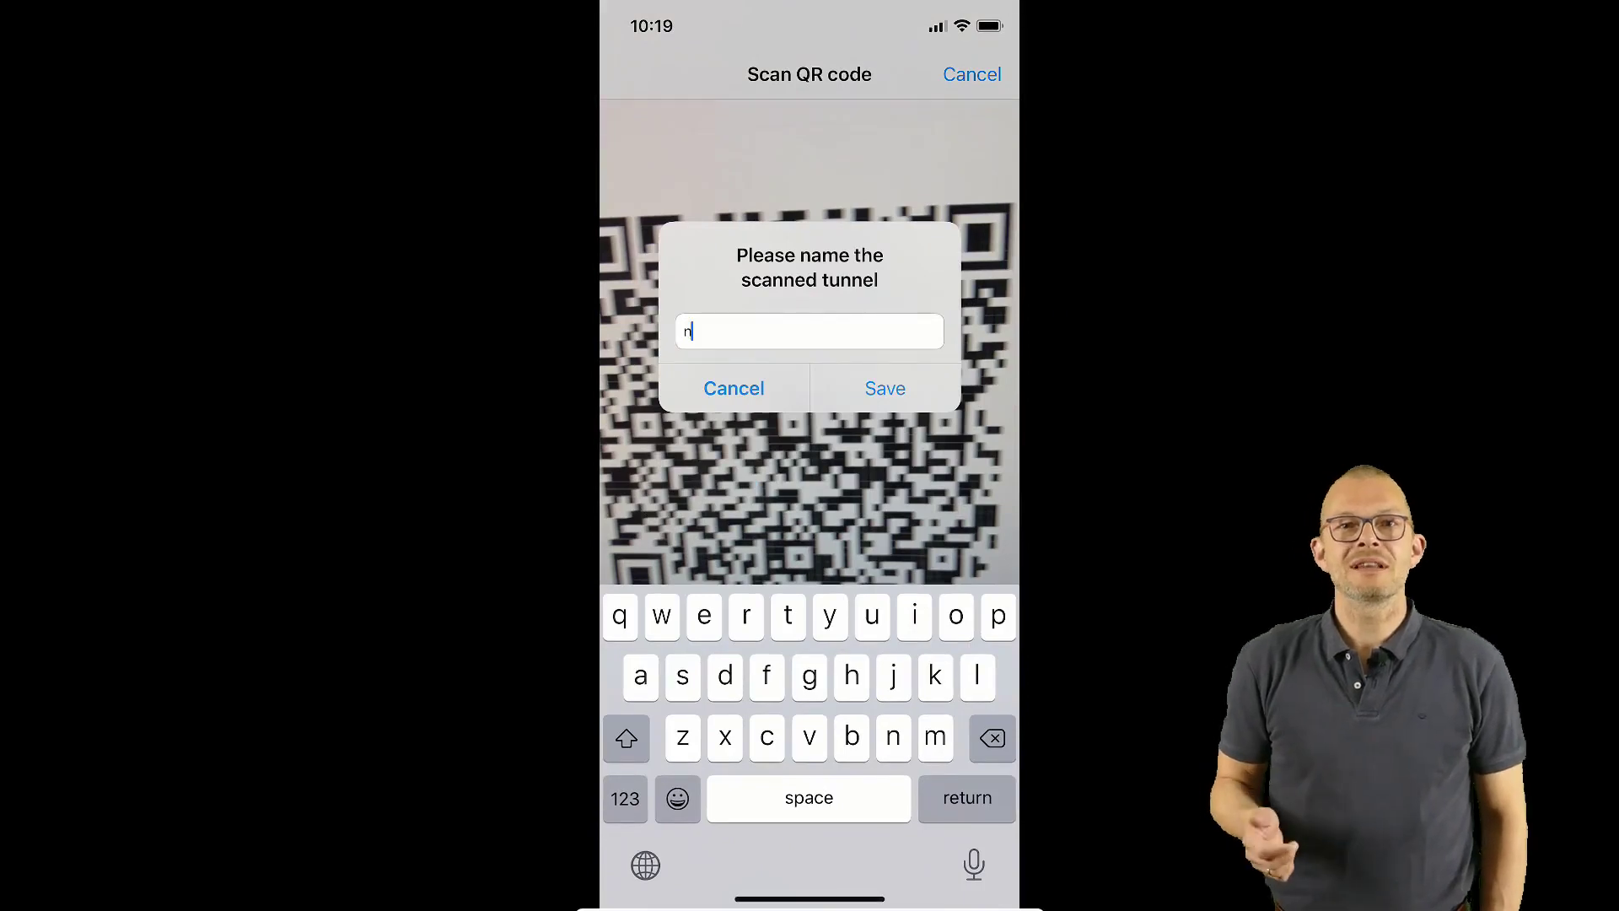
text(ewtun)
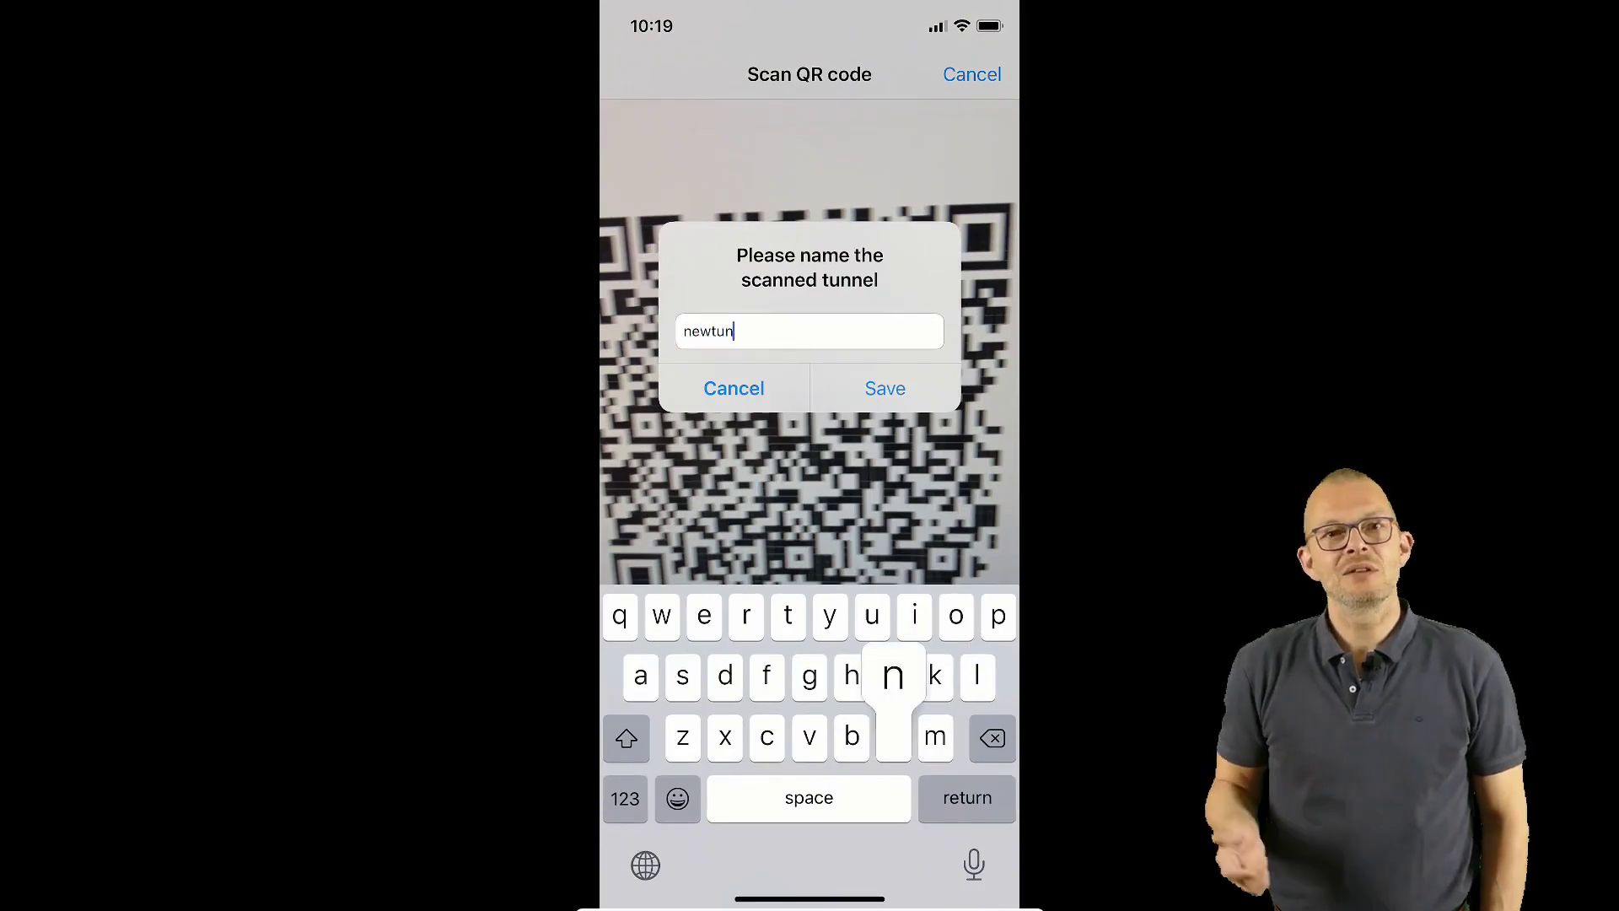
text(nel)
click(885, 388)
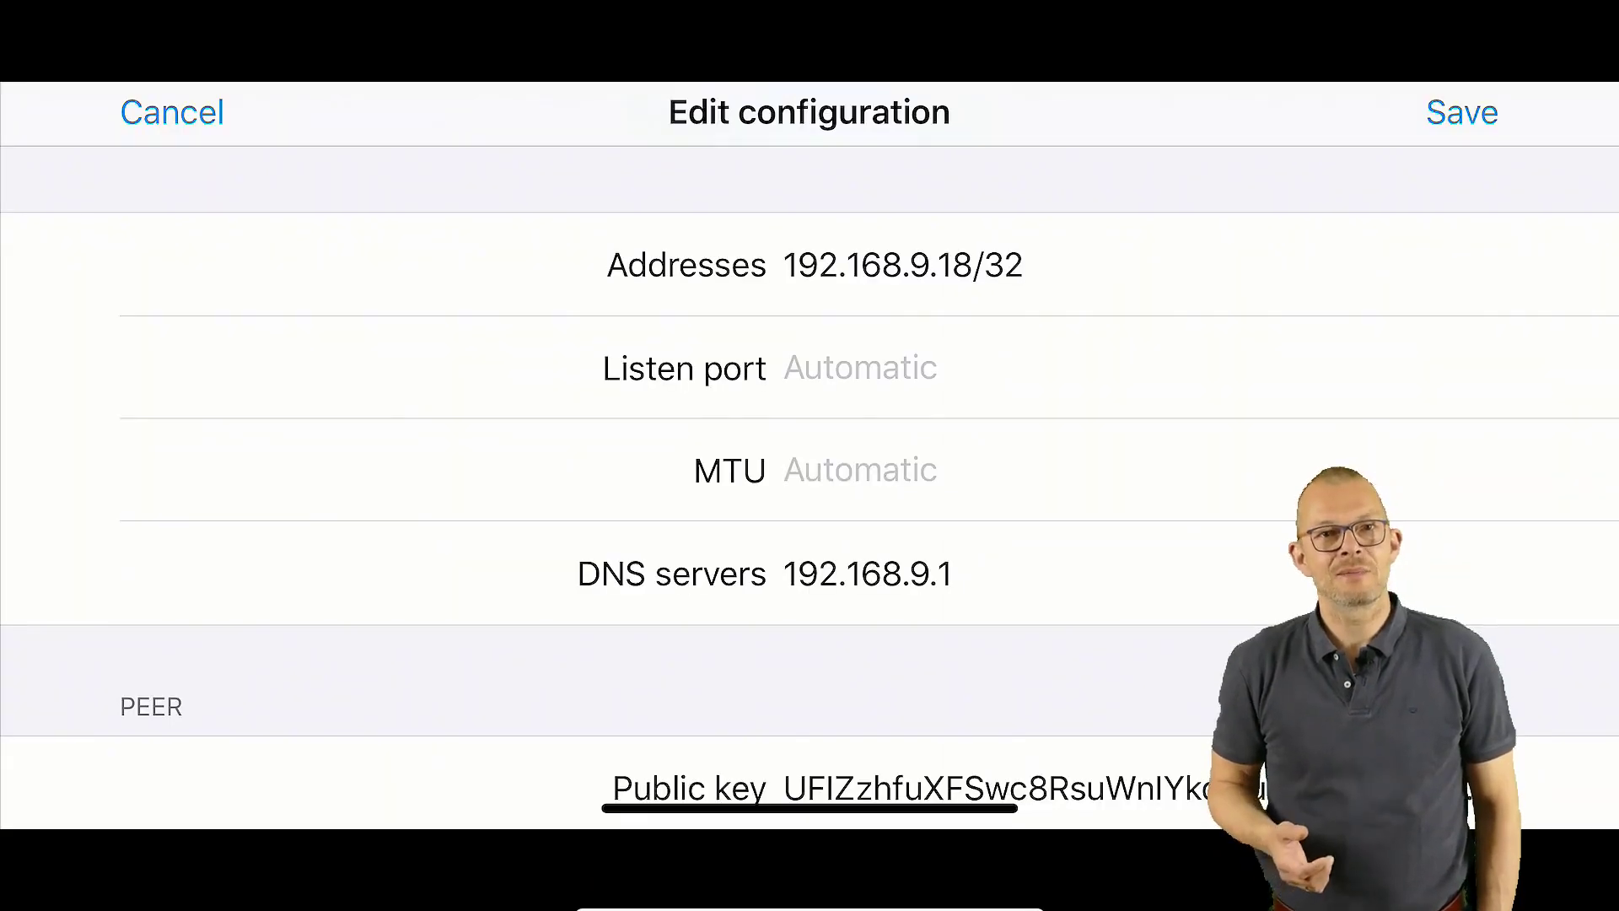
scroll(810, 455, down, 5)
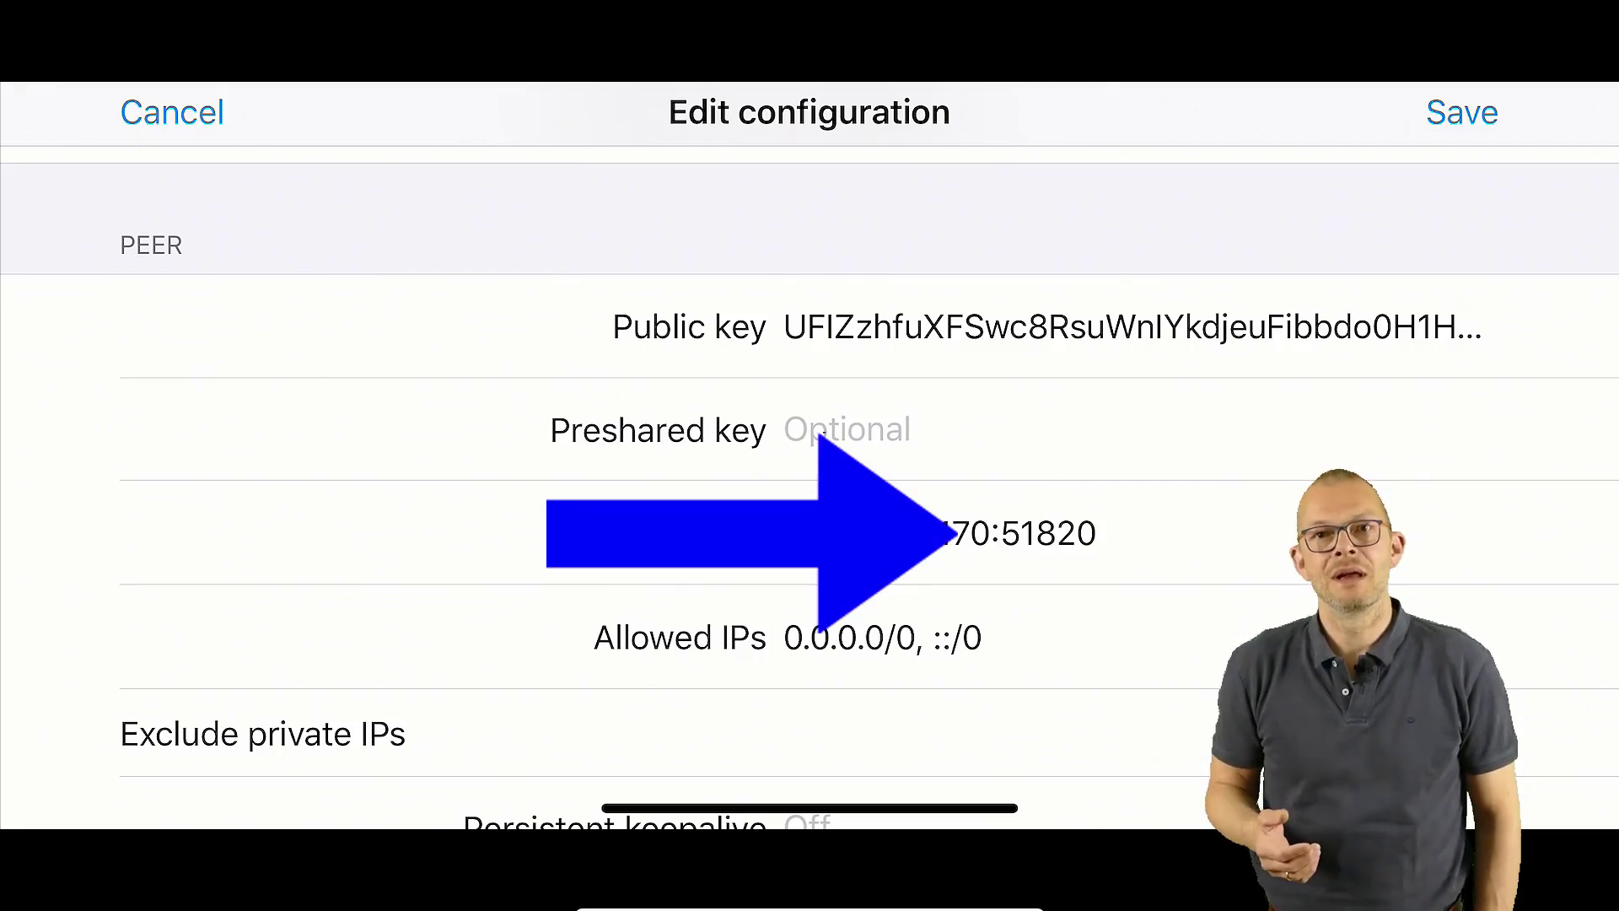
scroll(810, 455, up, 10)
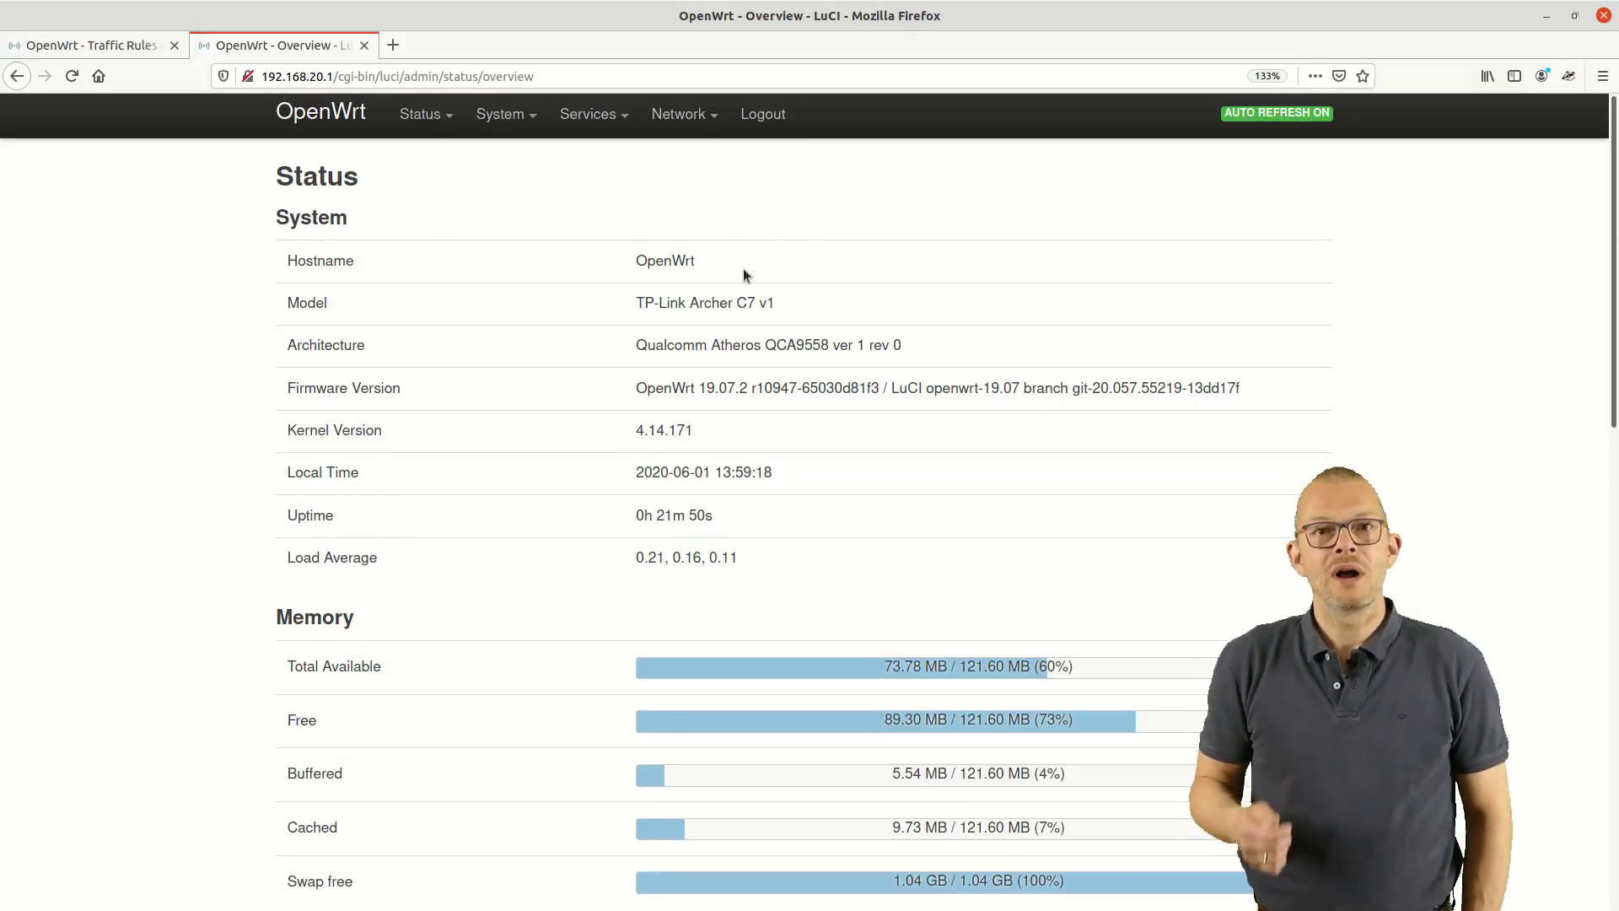
Go to Network > Interfaces and select WG0's address 192.168.9.1/24.
mouse_move(709, 125)
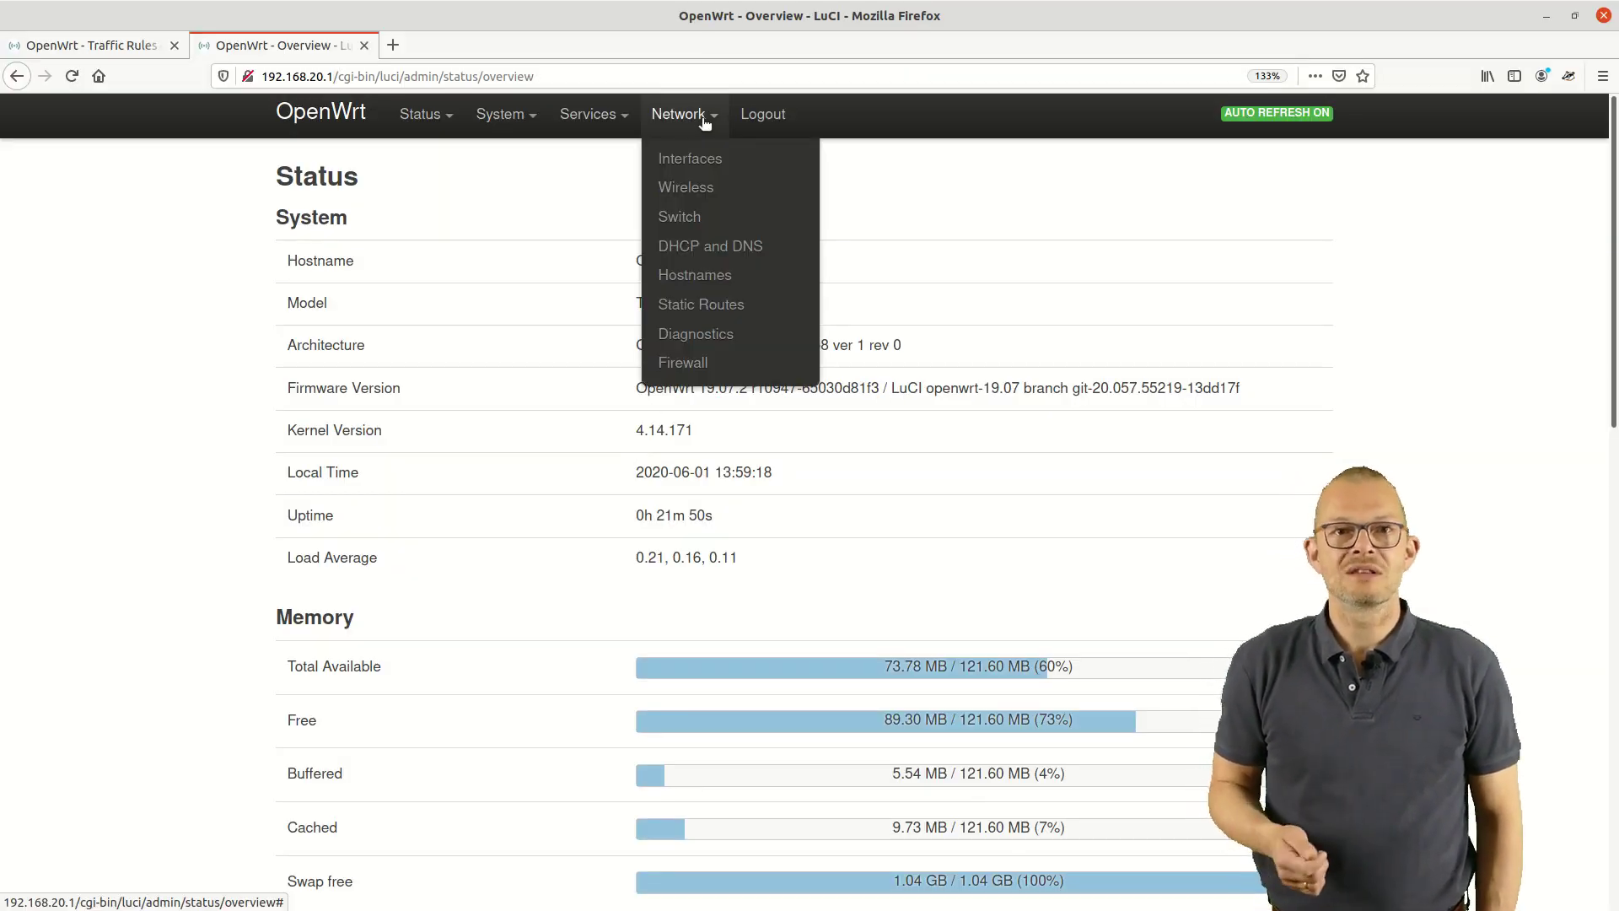
click(698, 164)
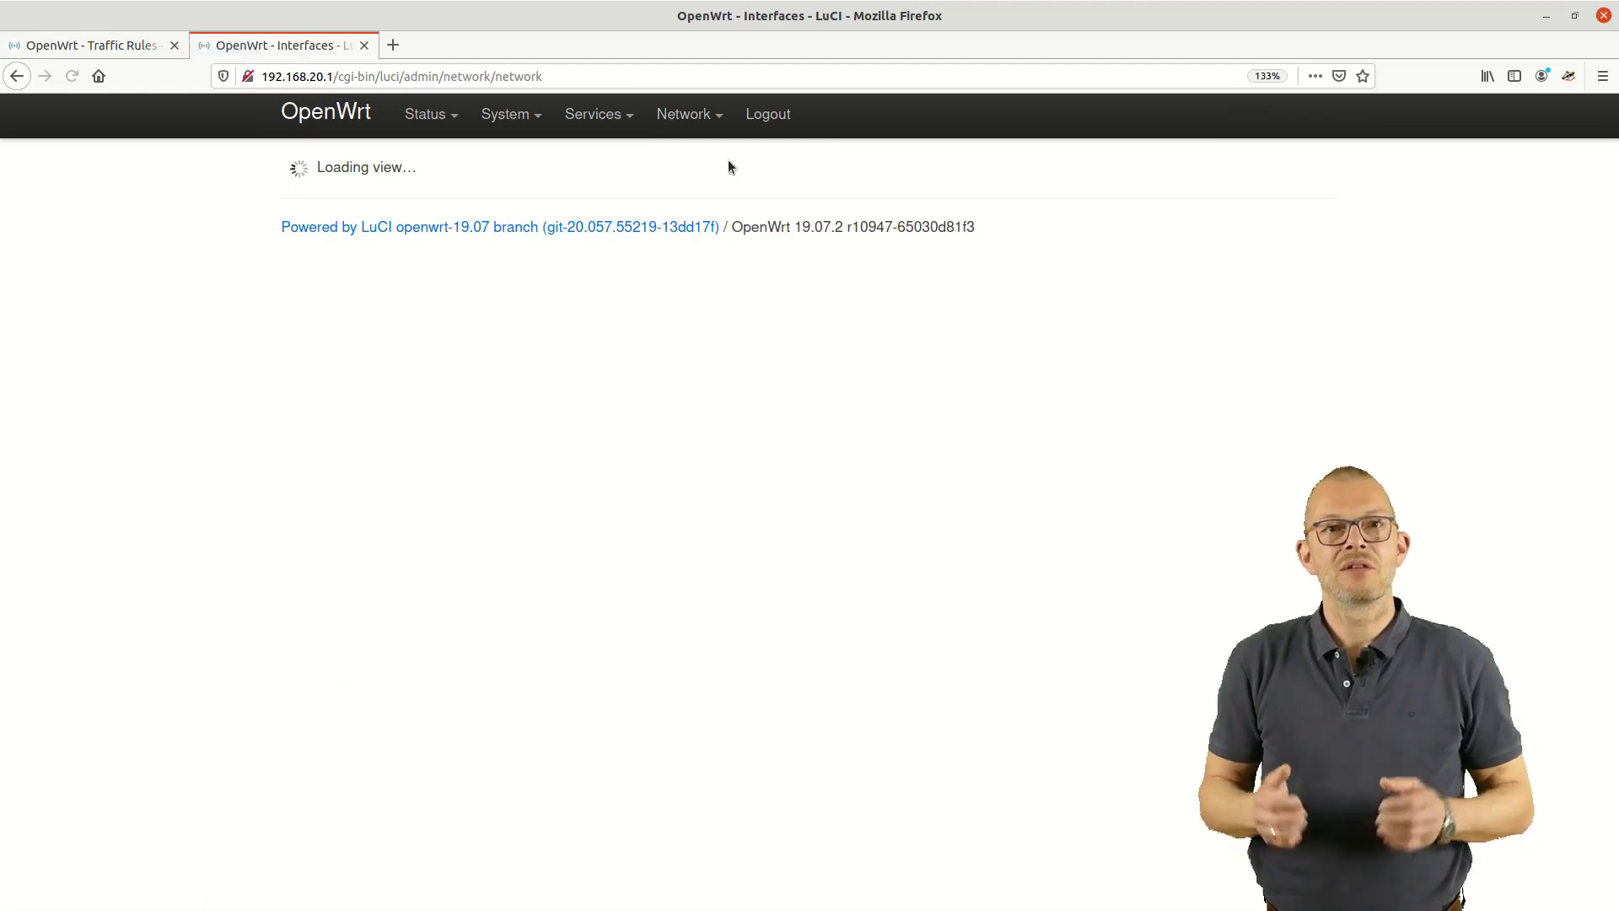
scroll(801, 281, down, 3)
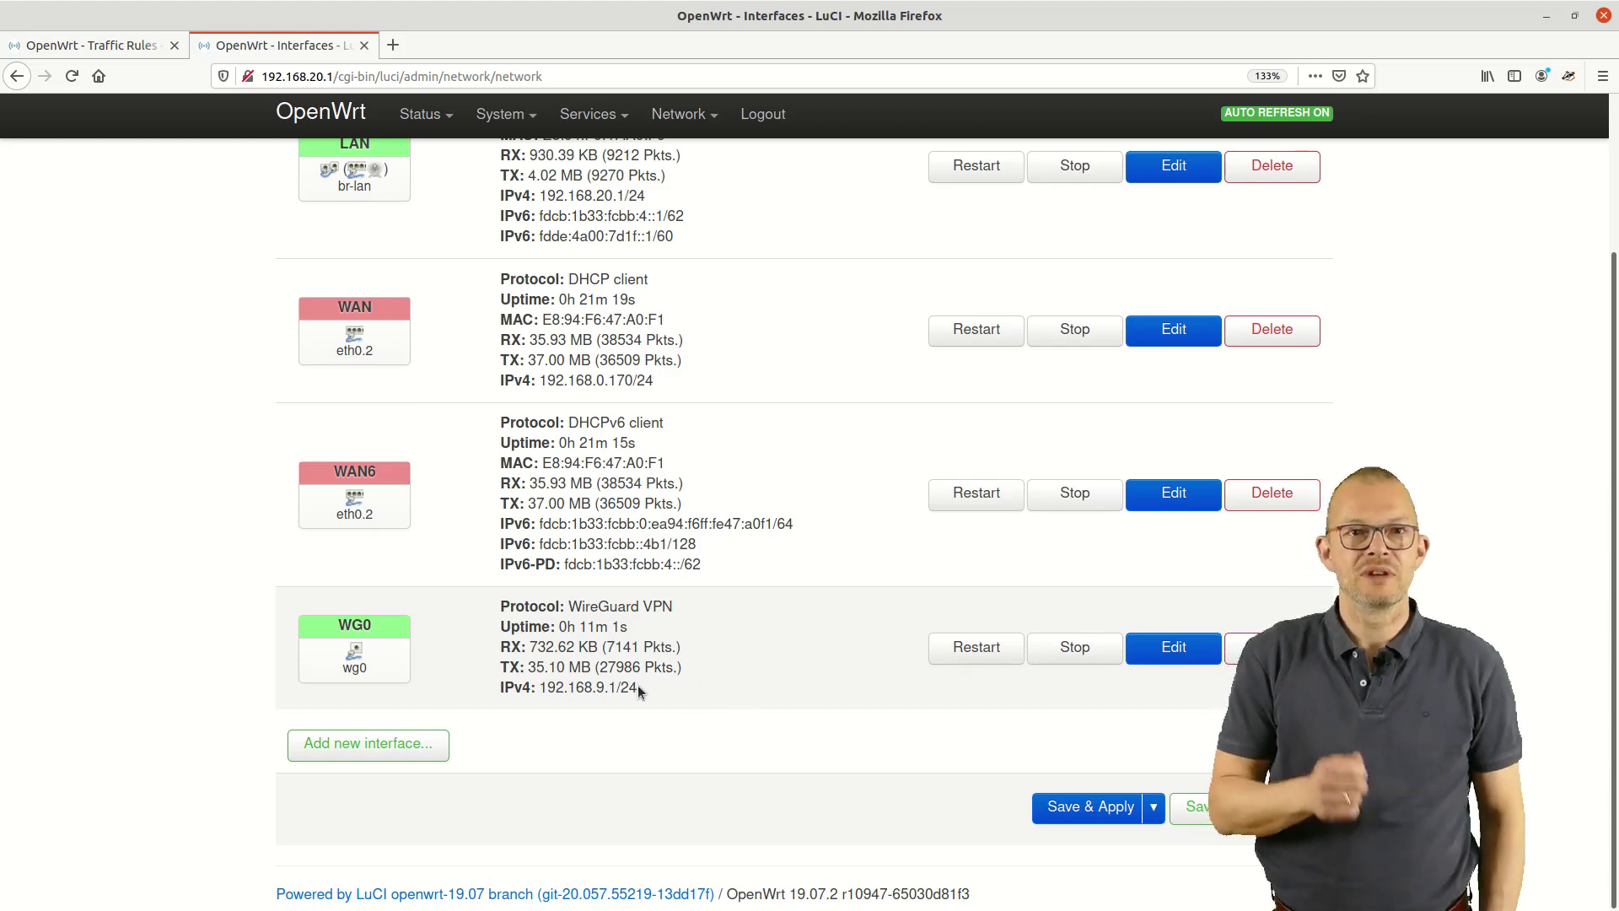
drag(641, 688, 503, 689)
click(716, 713)
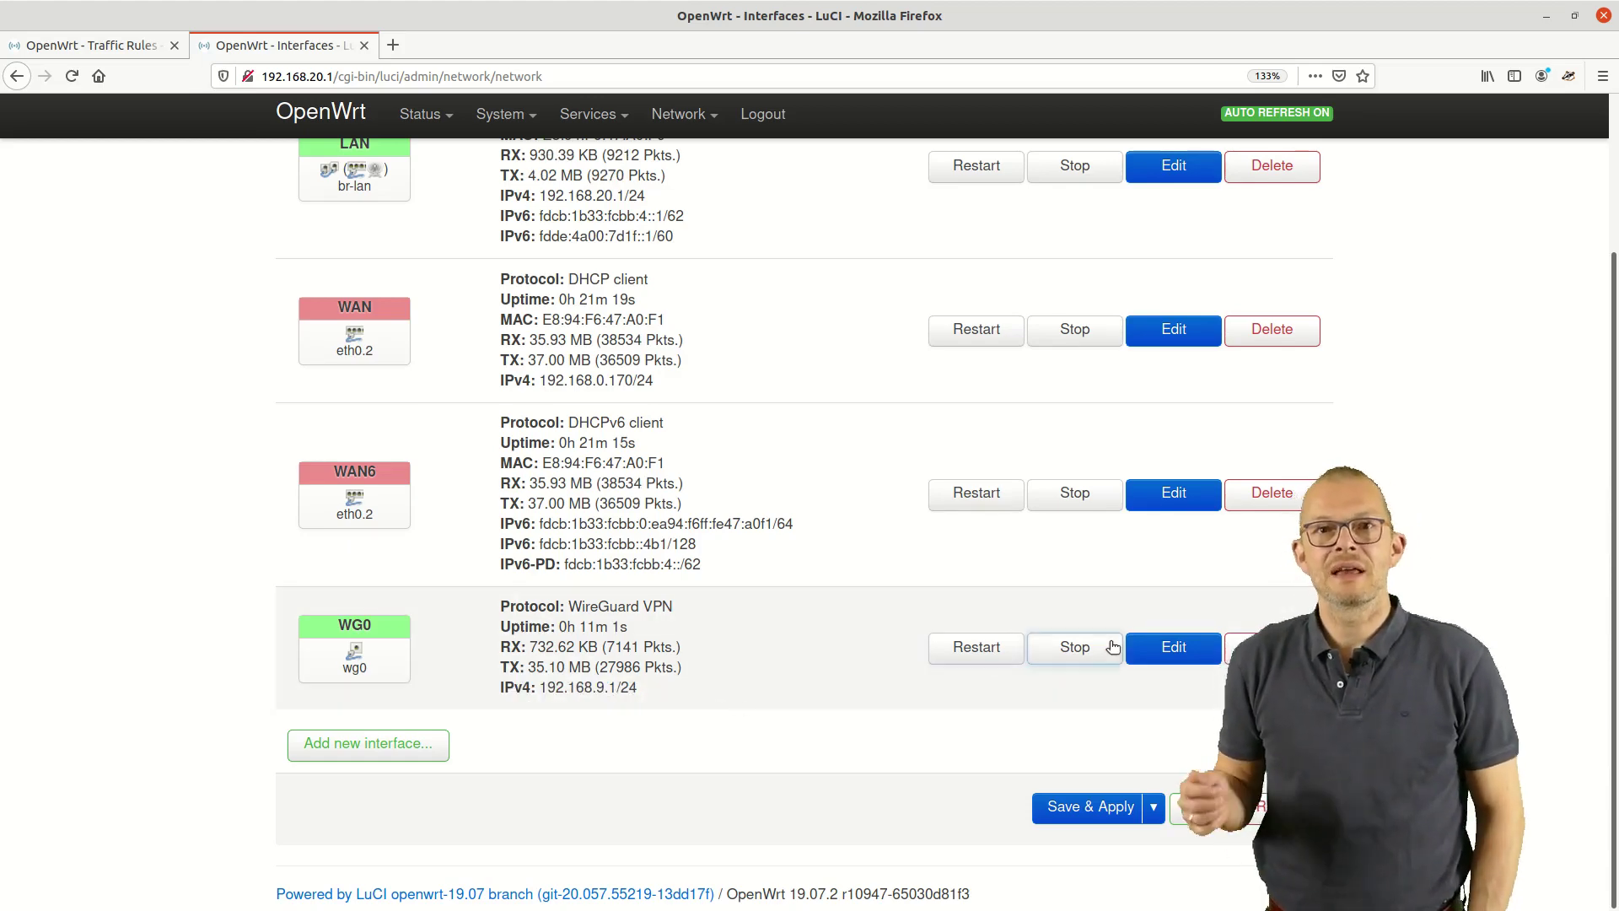
Open WG0's edit dialog and show its Advanced Settings, leaving MTU at 1420.
click(1163, 647)
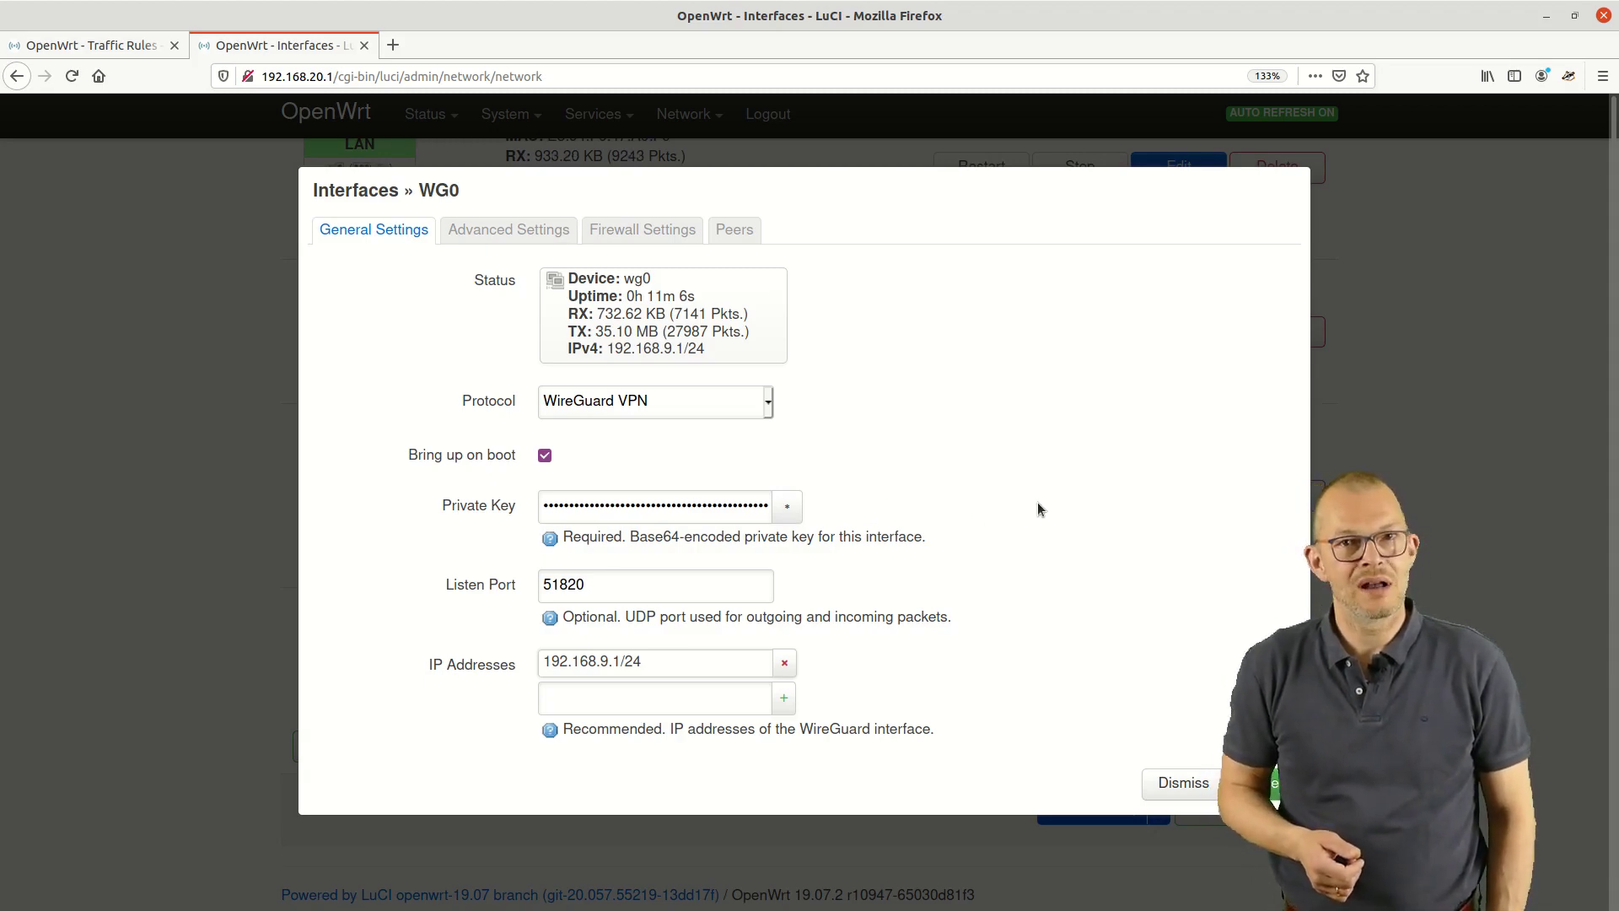
scroll(1037, 502, down, 1)
scroll(1038, 503, down, 1)
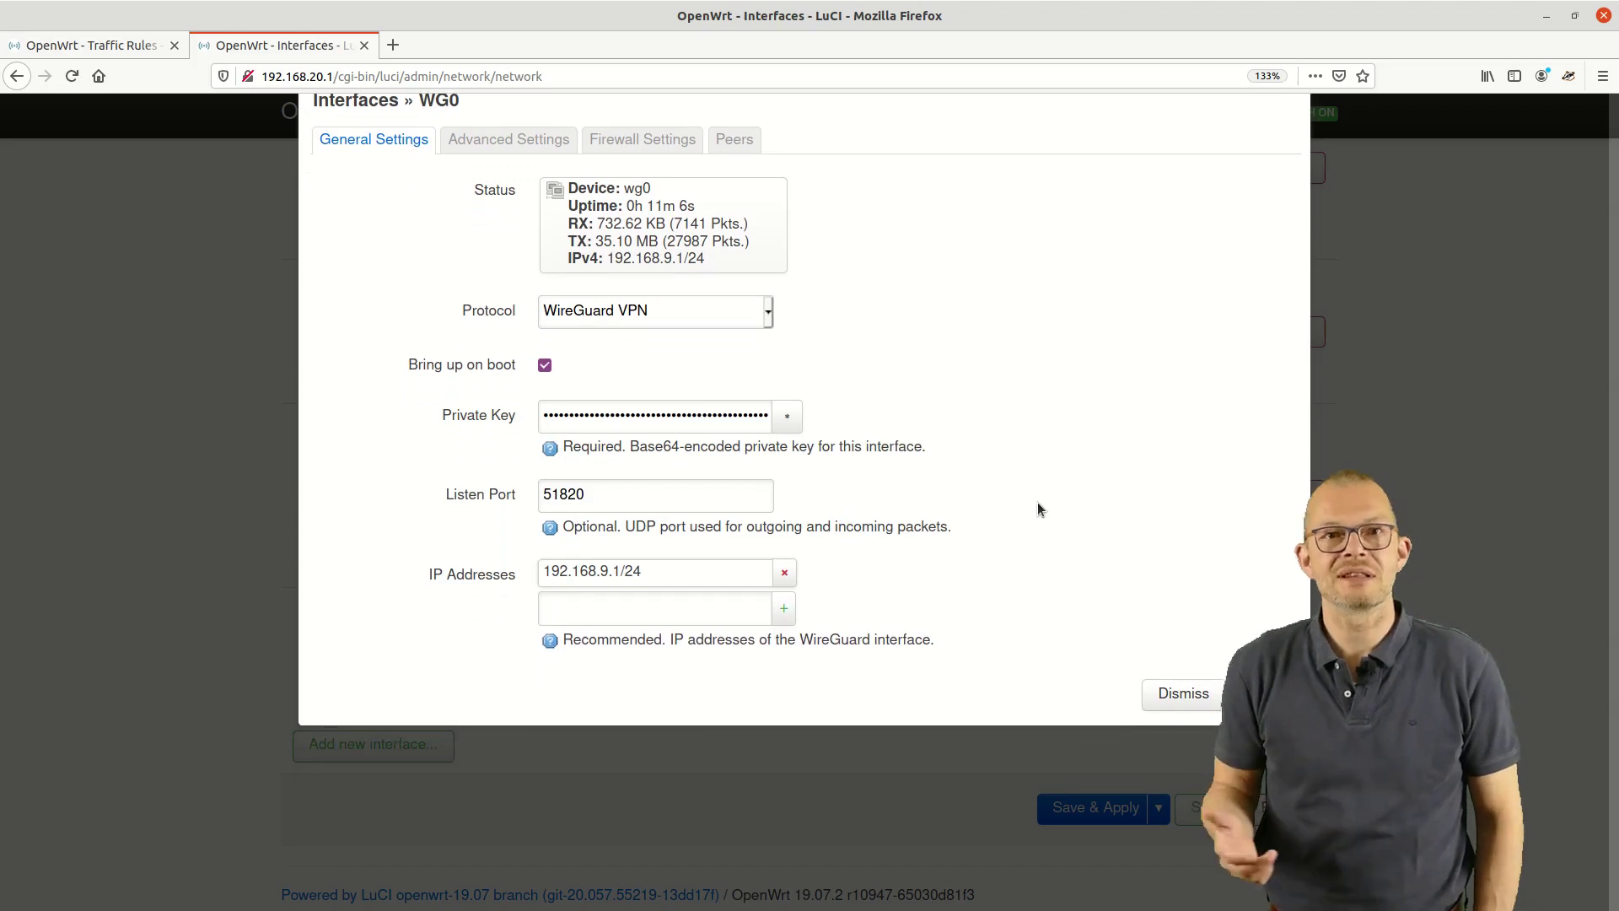
scroll(994, 497, up, 2)
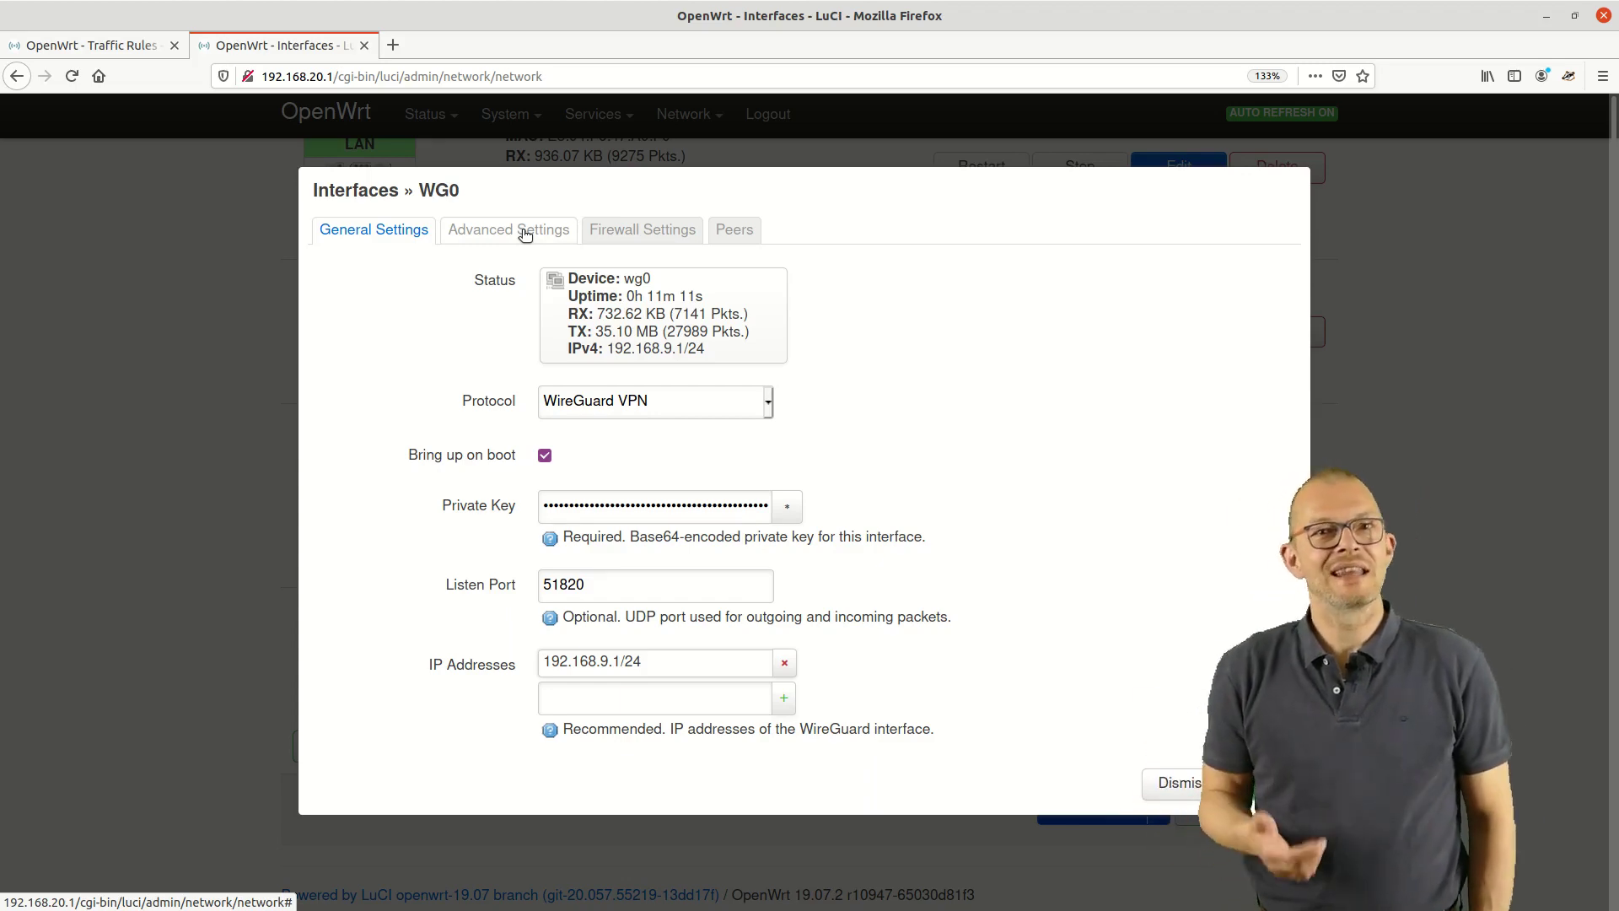
click(525, 235)
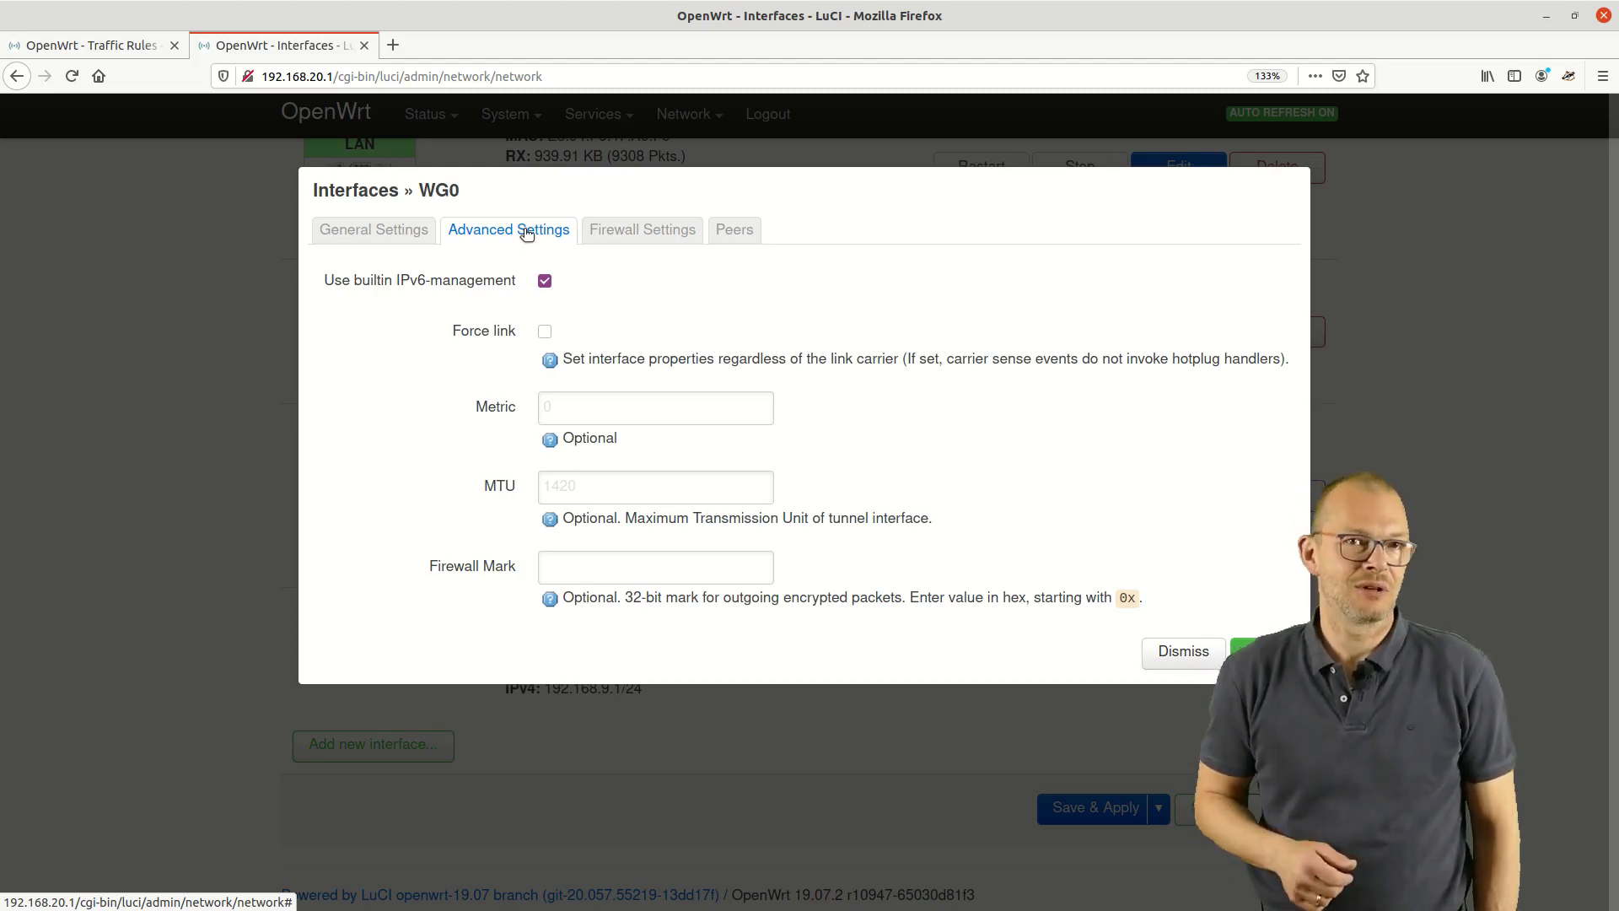
Confirm WG0's firewall zone stays lan, then view its Peers settings.
click(663, 232)
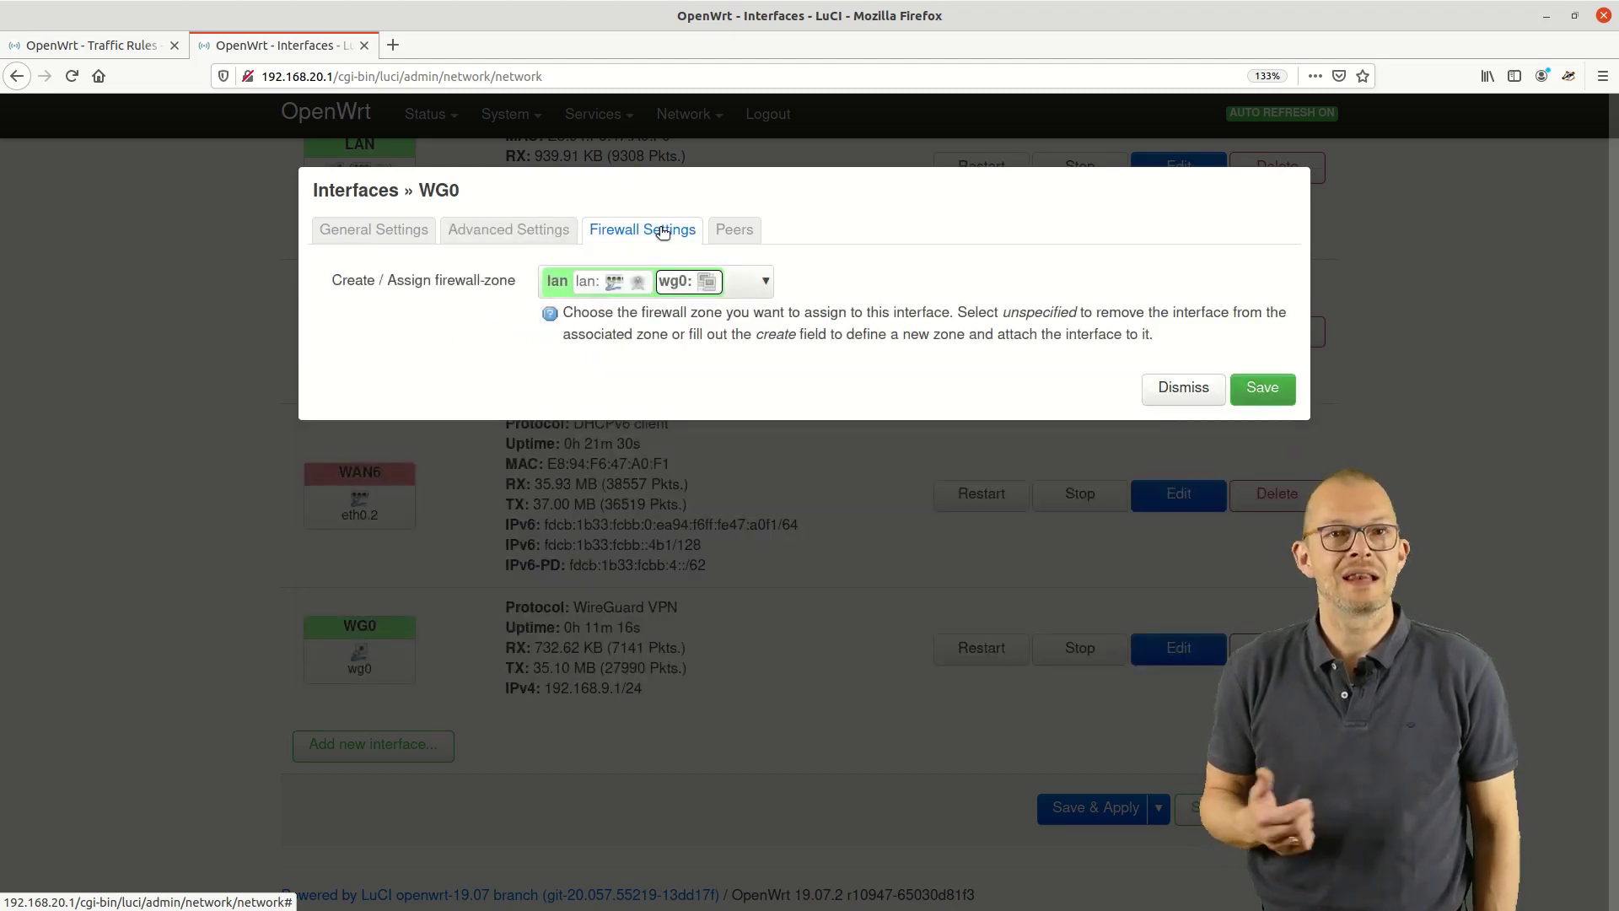
click(766, 285)
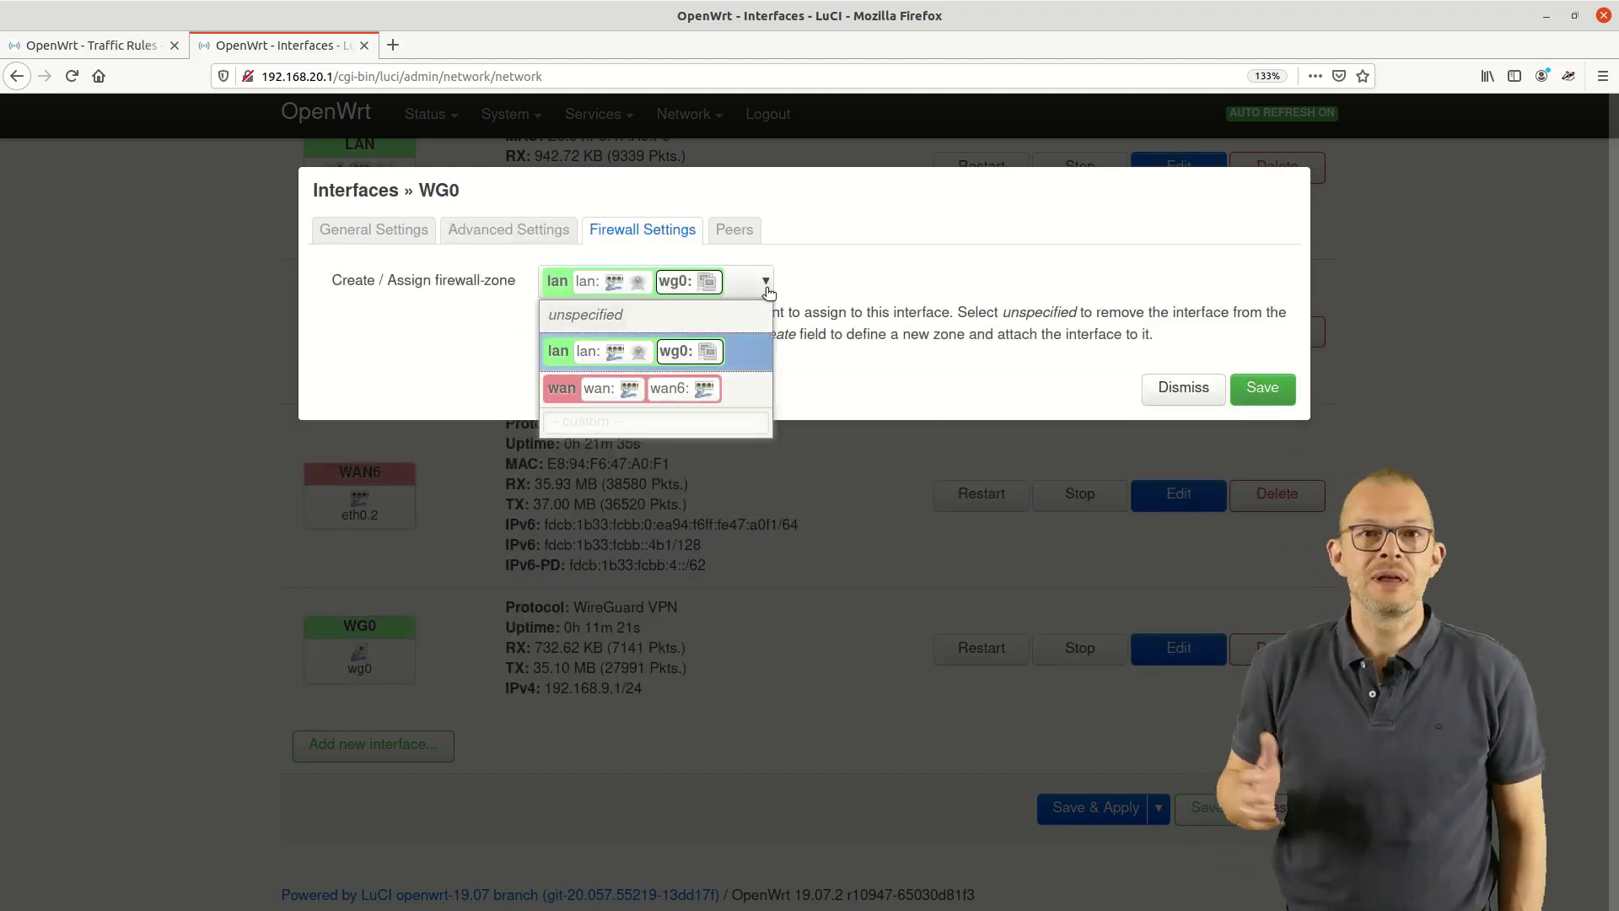
click(767, 288)
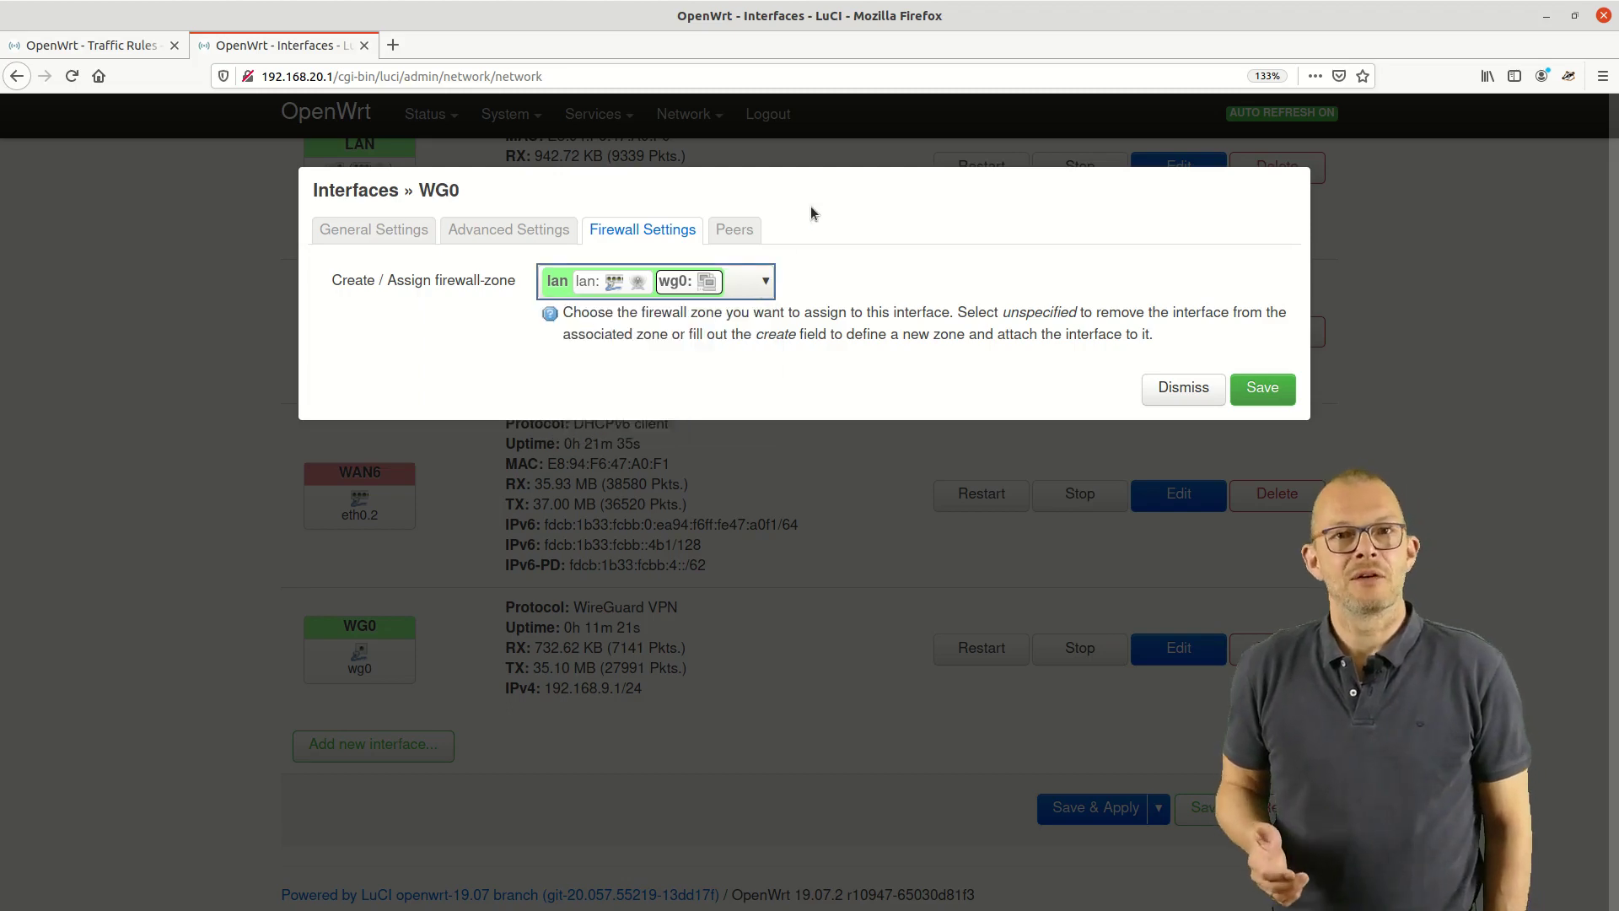
click(736, 231)
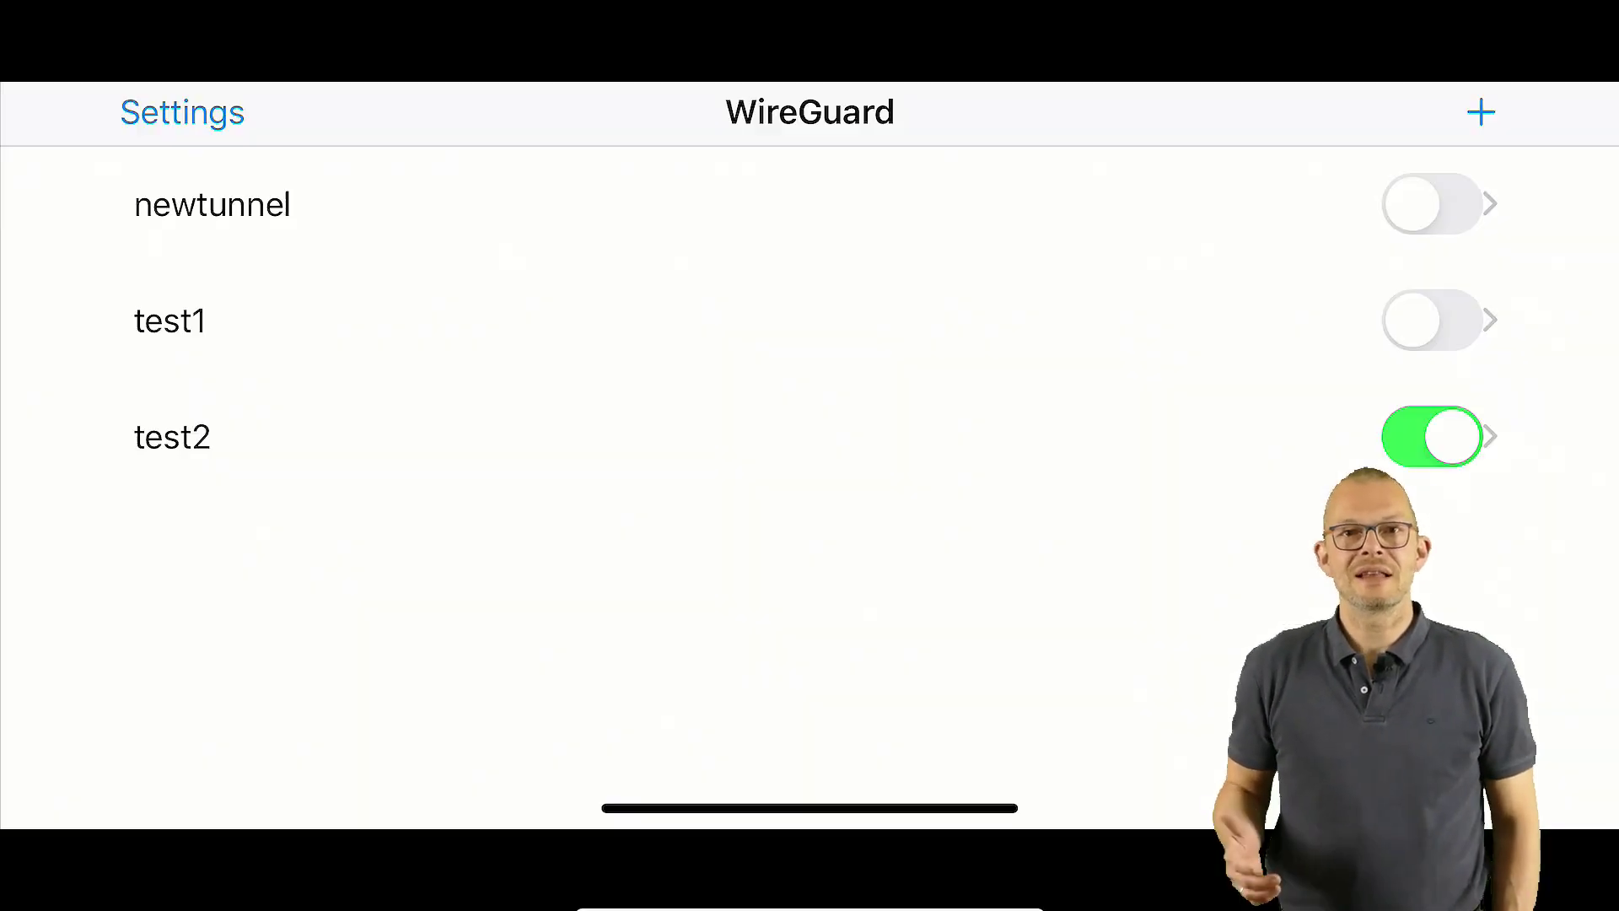
Scroll WireGuard's Settings and open the log to confirm test2 is connected.
scroll(810, 464, down, 5)
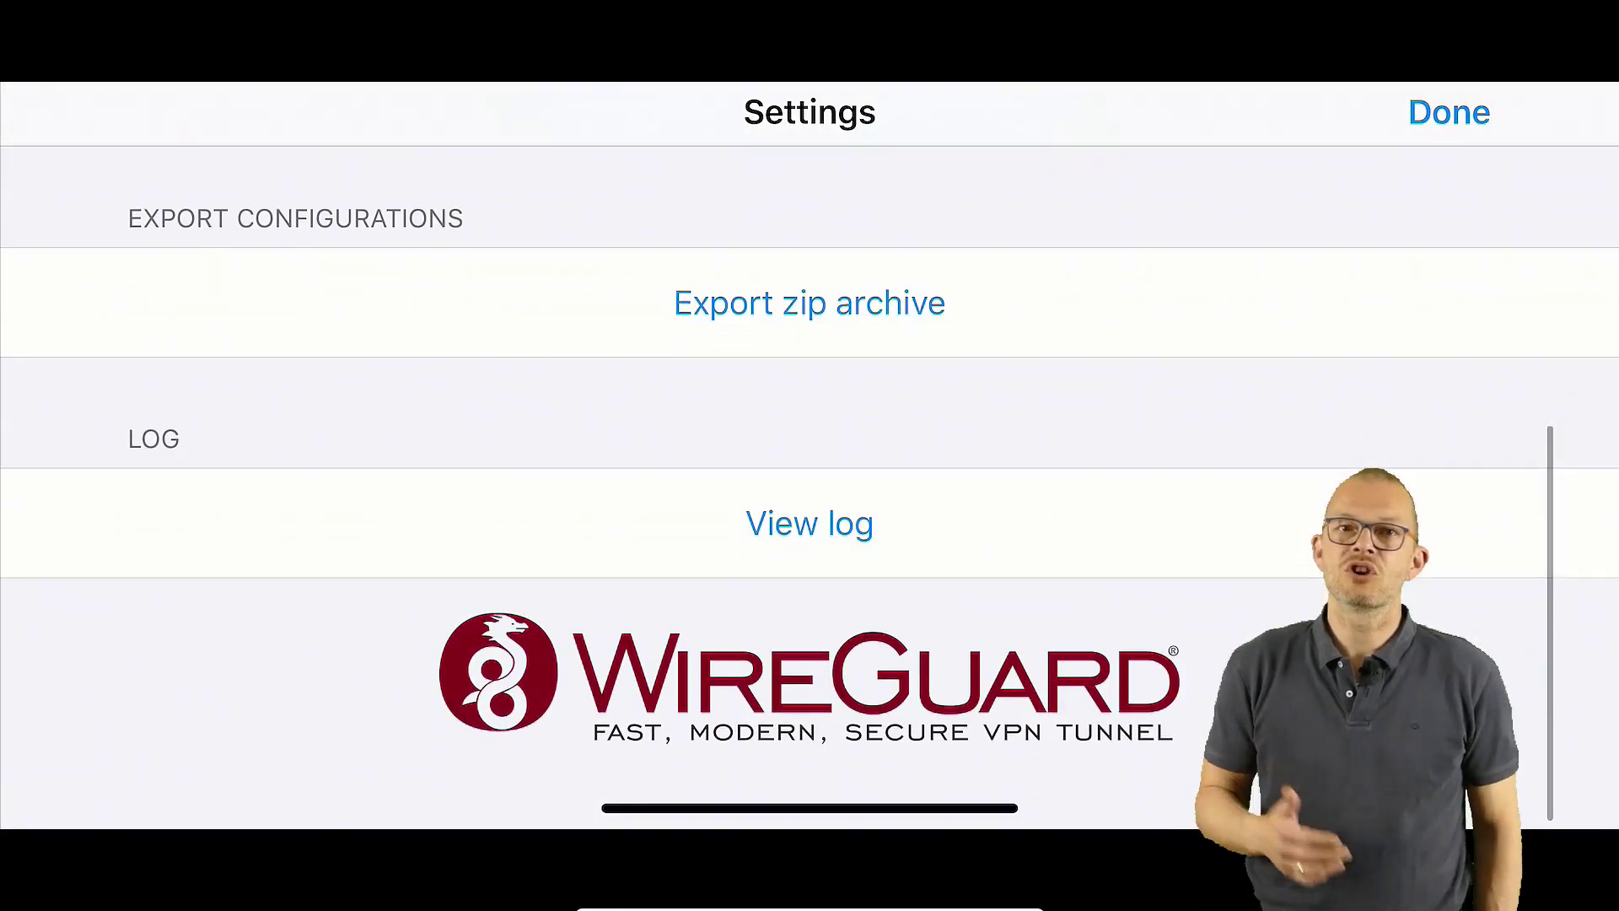
click(810, 567)
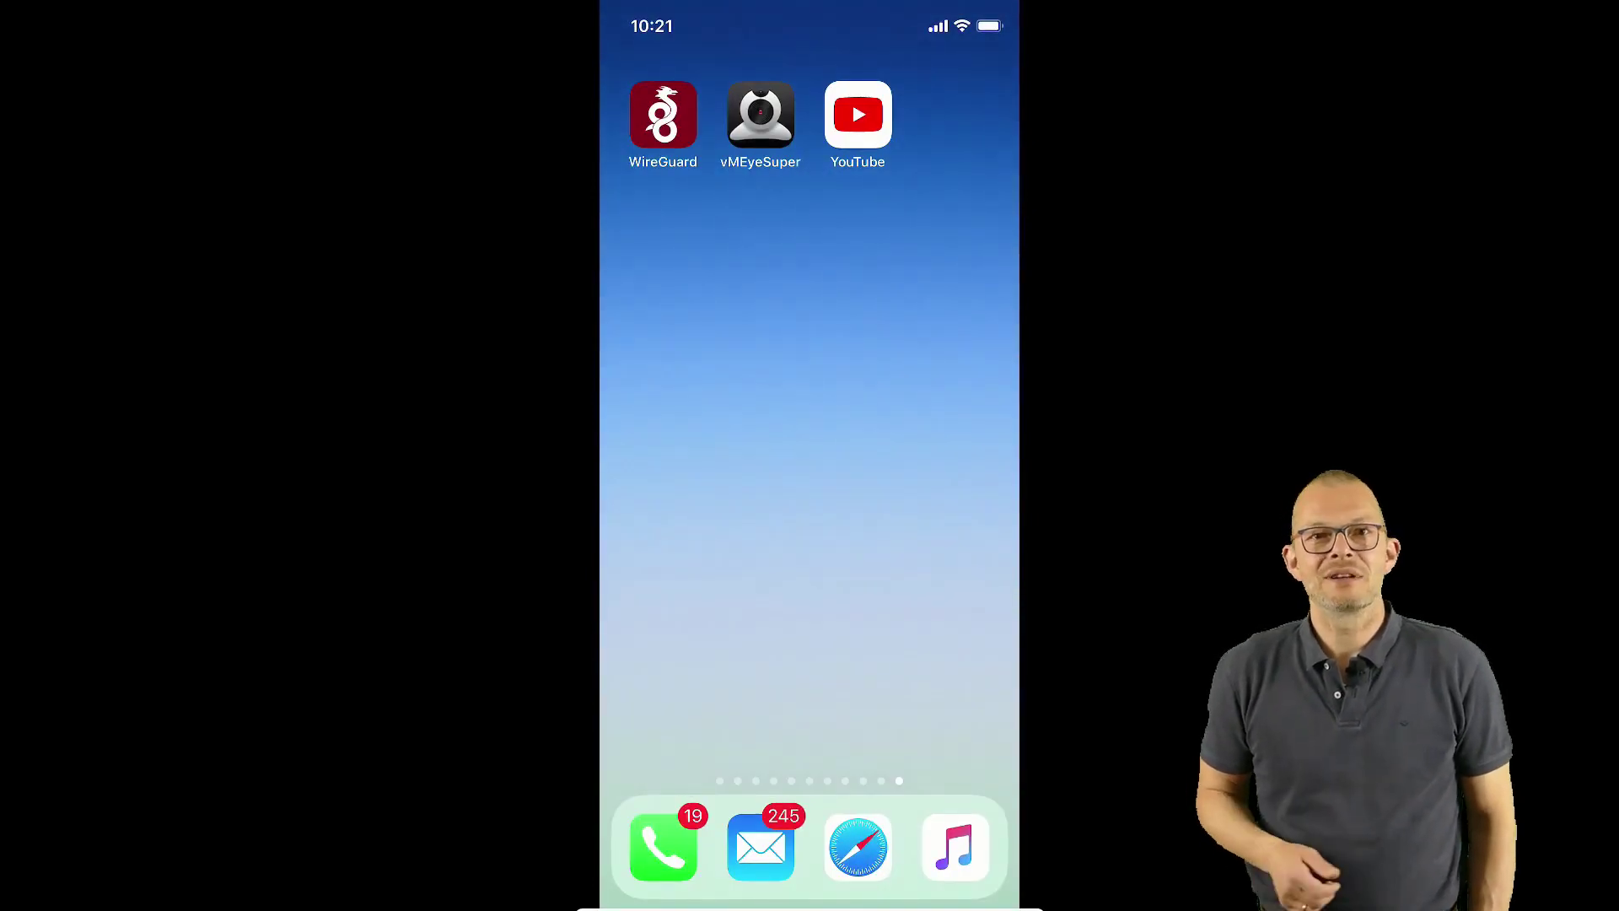
Launch vMEyeSuper and view the bottom-left and CAM01 feeds full-screen, returning to the grid.
click(760, 114)
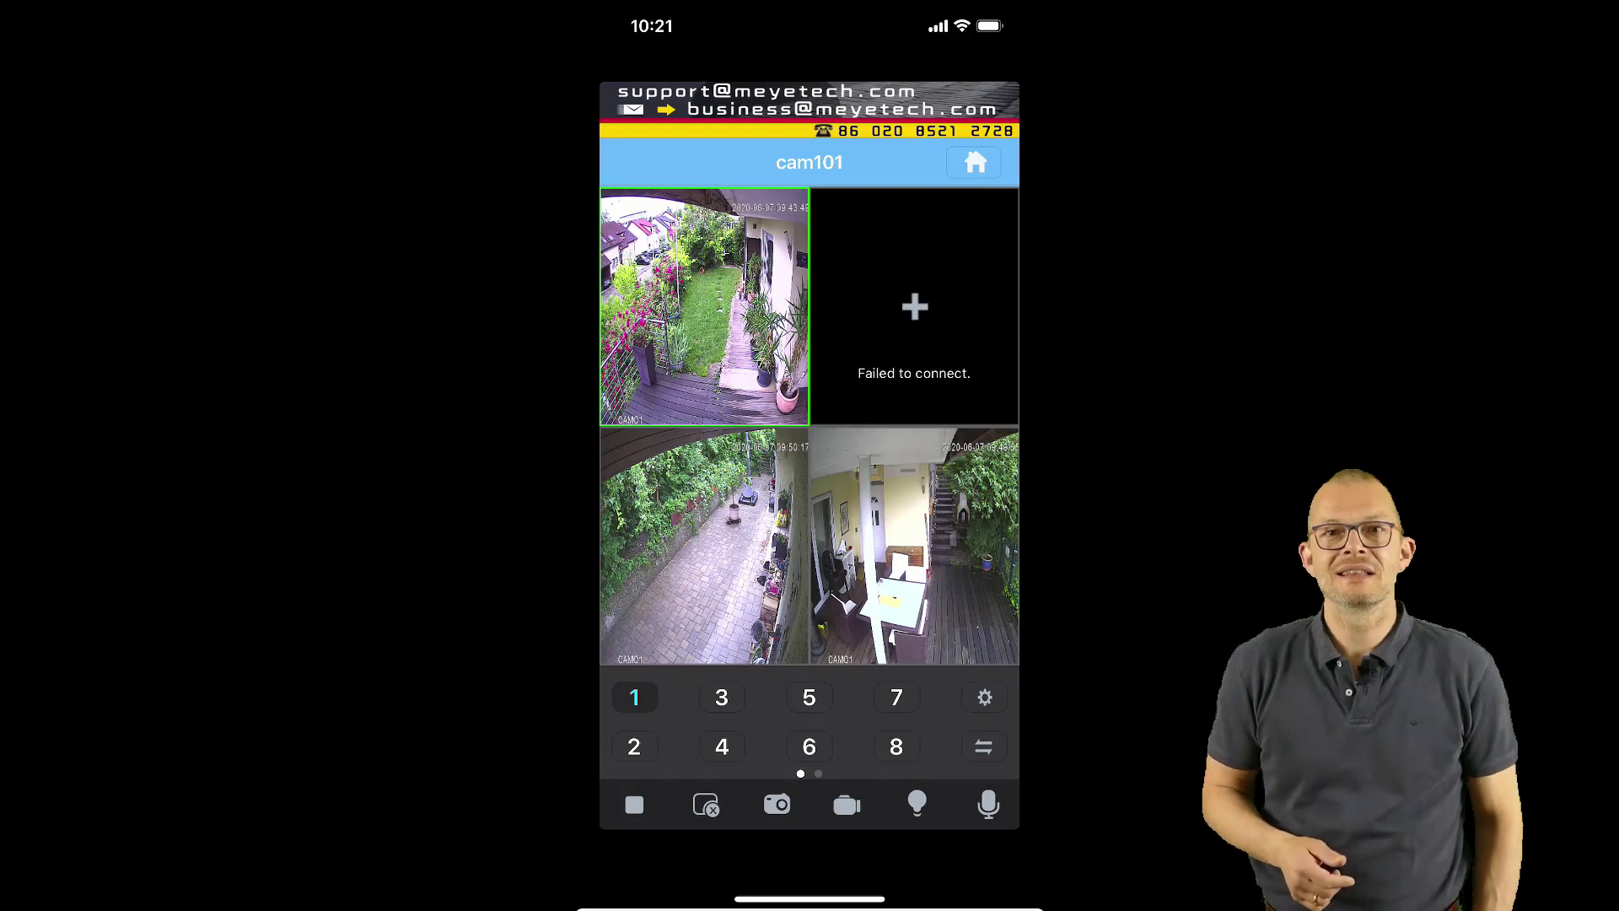
double_click(705, 547)
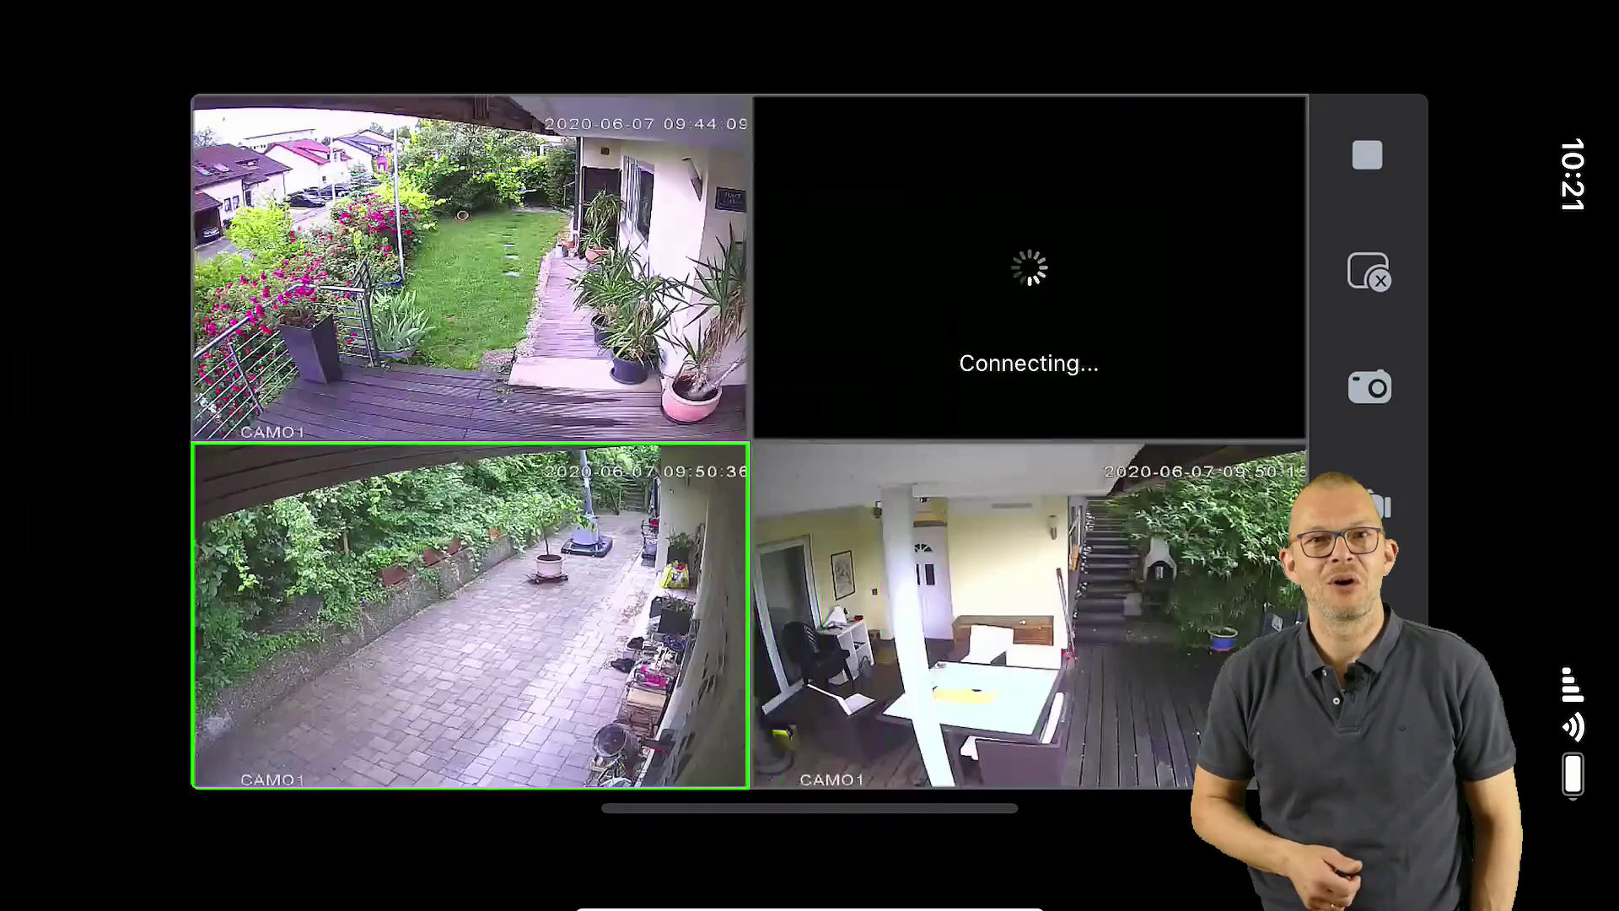
double_click(749, 439)
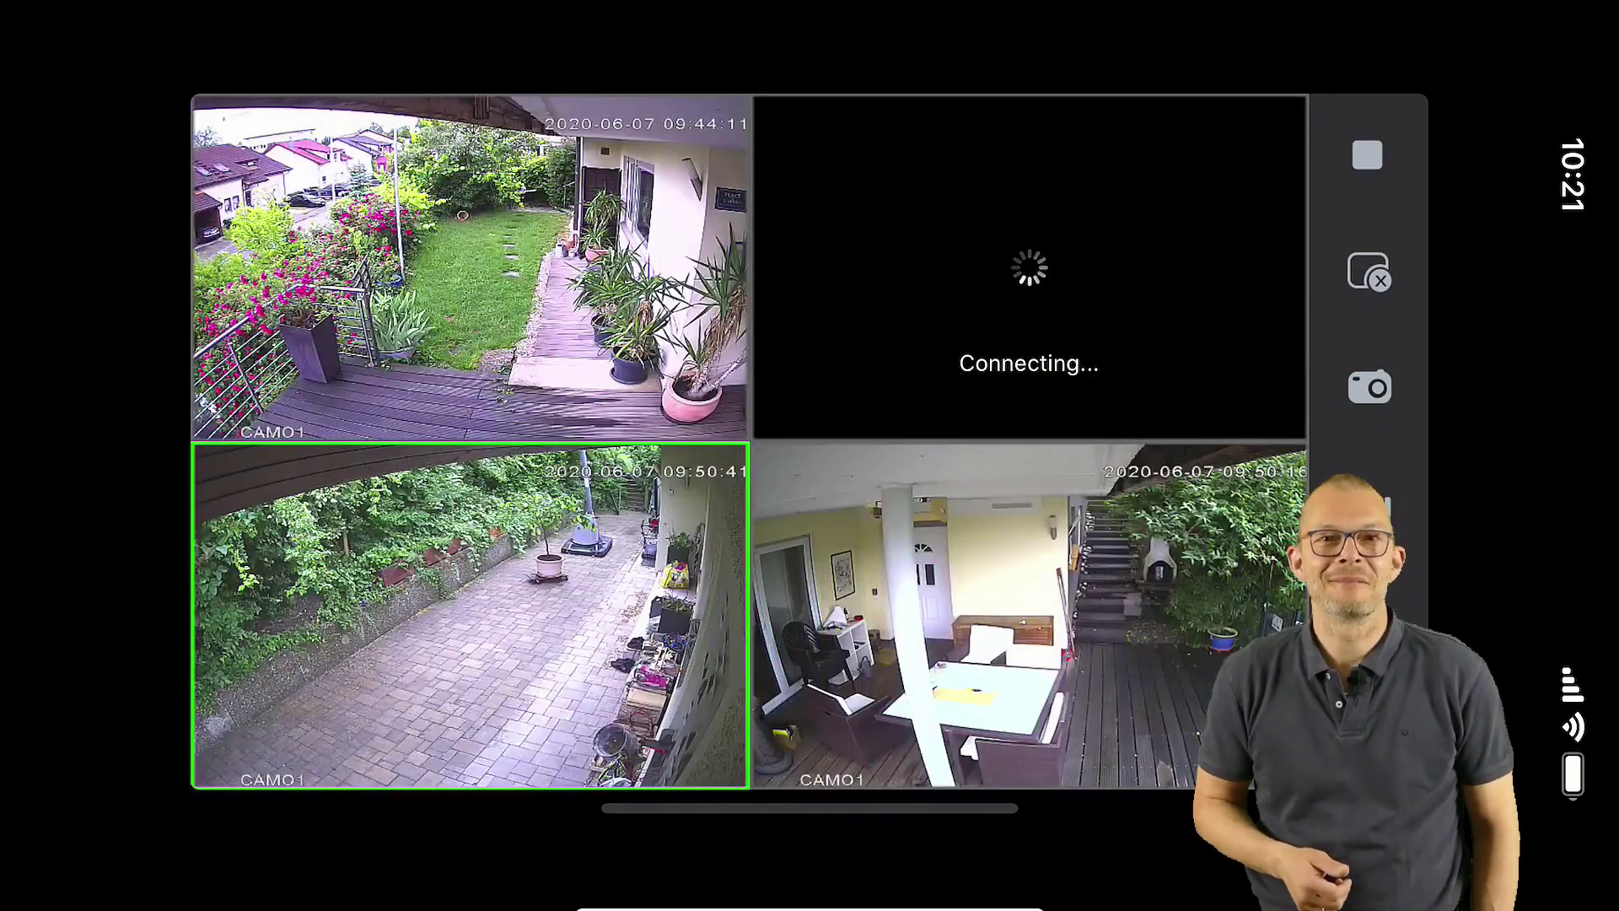
double_click(471, 269)
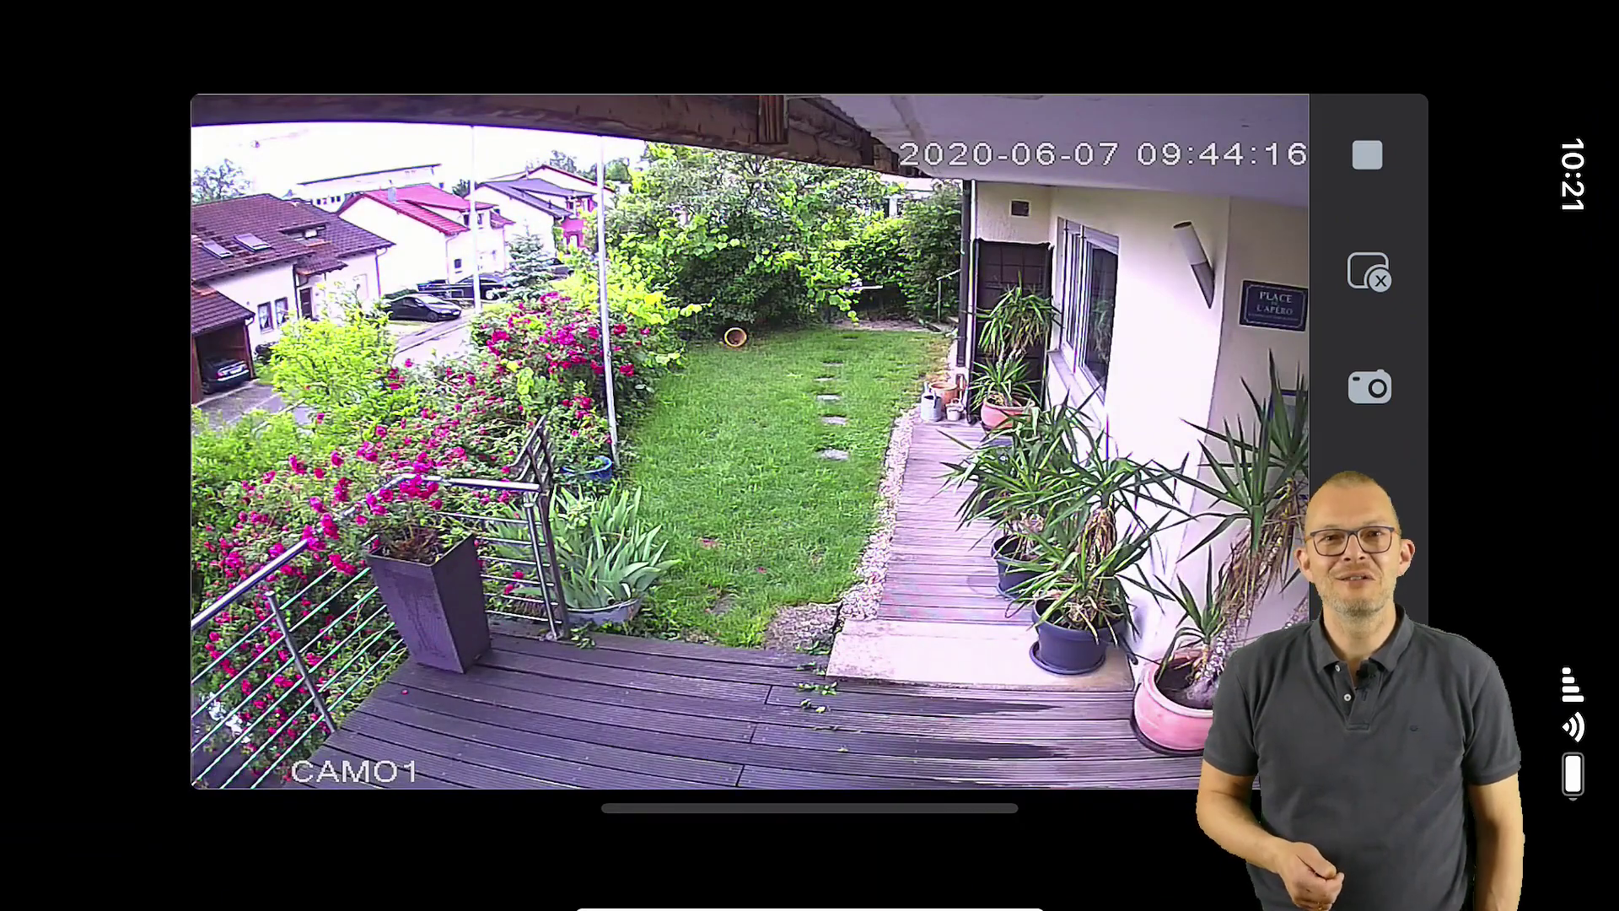
double_click(751, 438)
drag(809, 808, 810, 506)
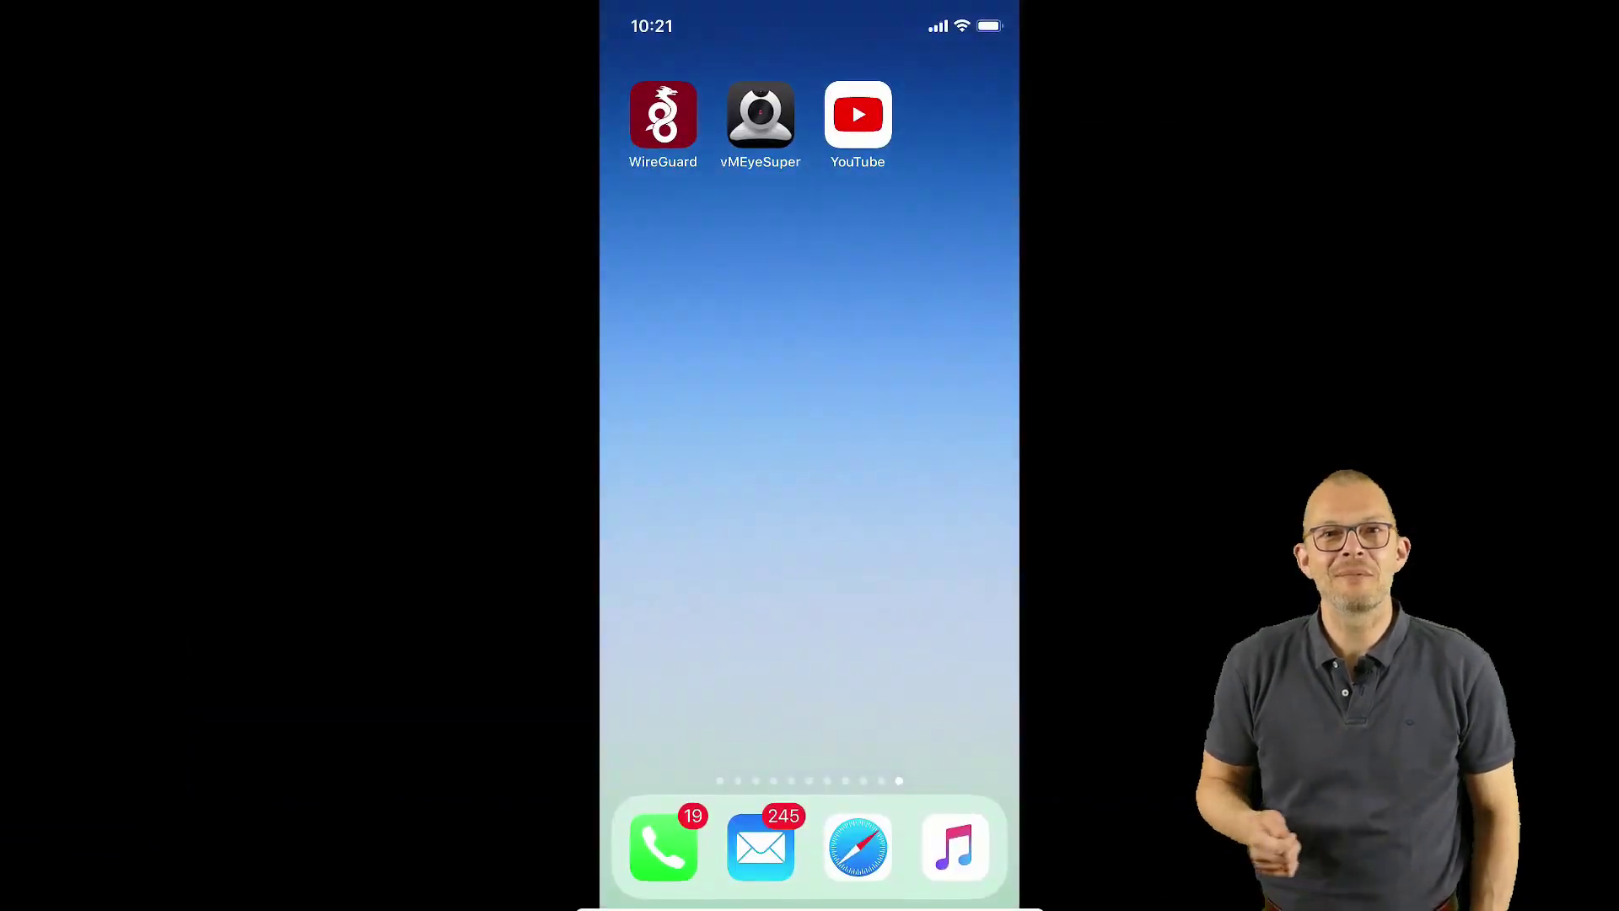